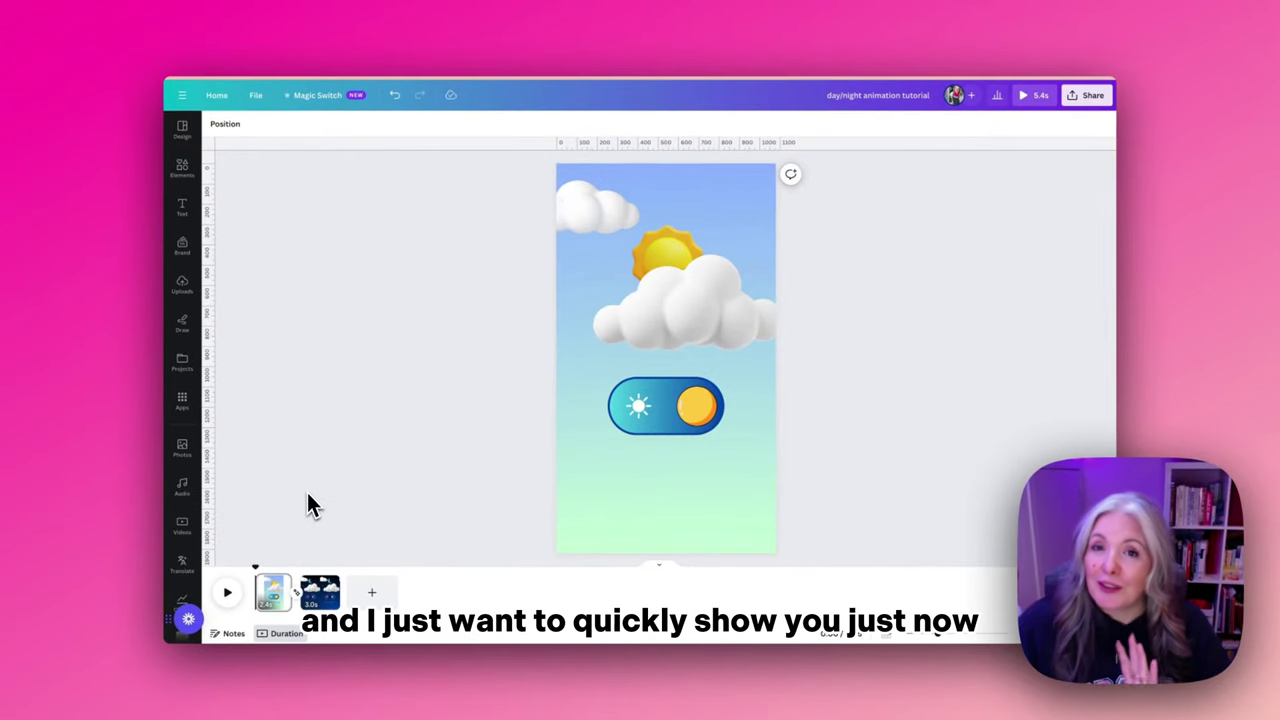
Step: Start playing the animation preview of the day/night design
{"action": "left_click", "coordinate": [228, 598]}
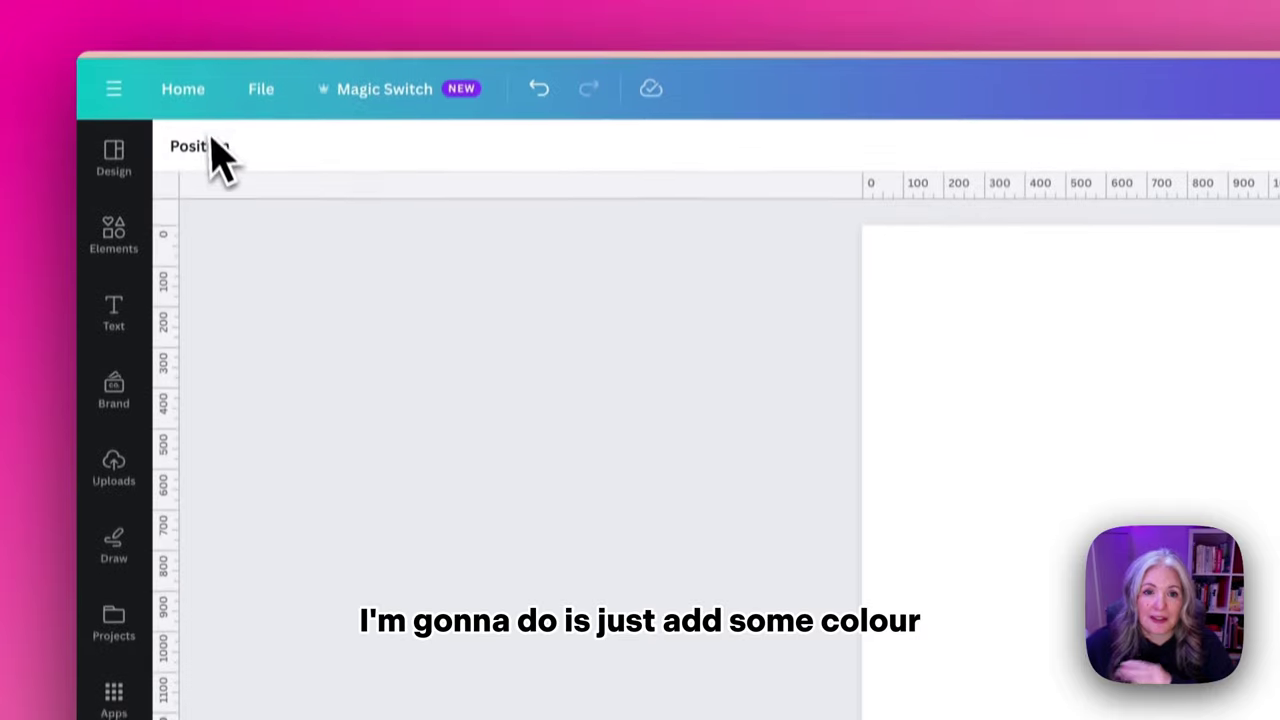
Step: Give page three a vertical gradient background, light blue at top fading to pale green
{"action": "left_click", "coordinate": [865, 446]}
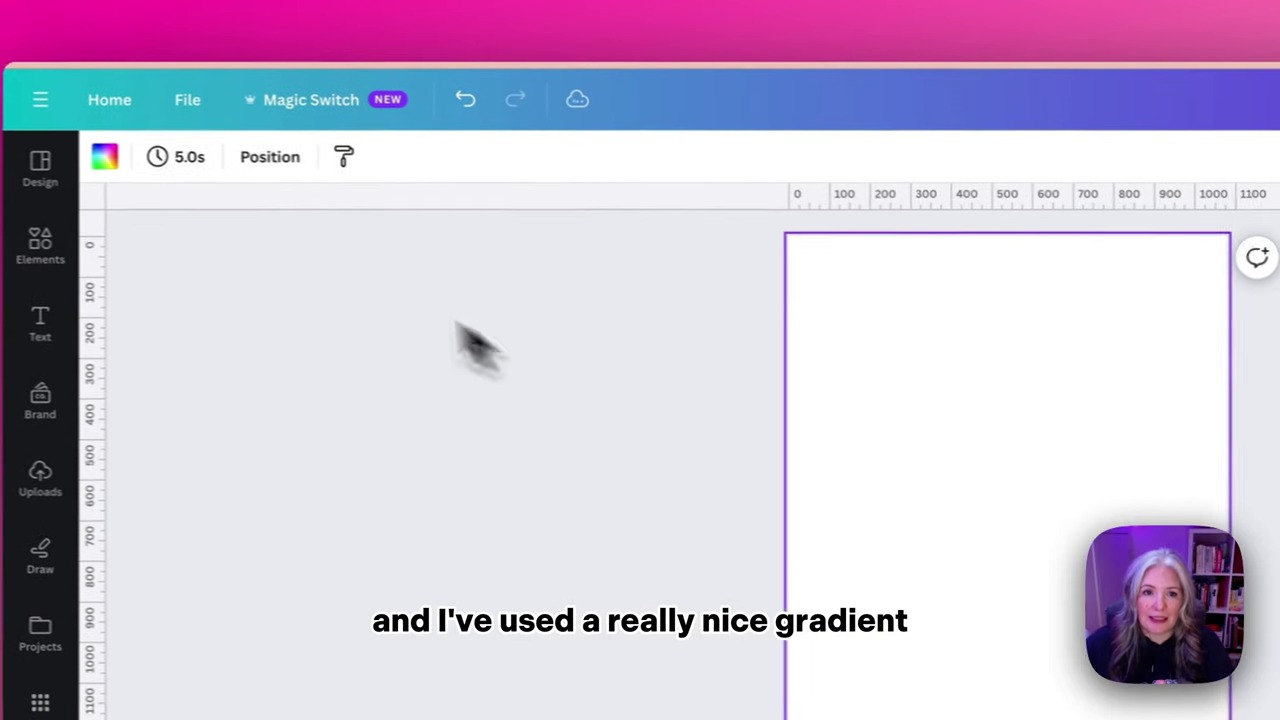
{"action": "left_click", "coordinate": [119, 159]}
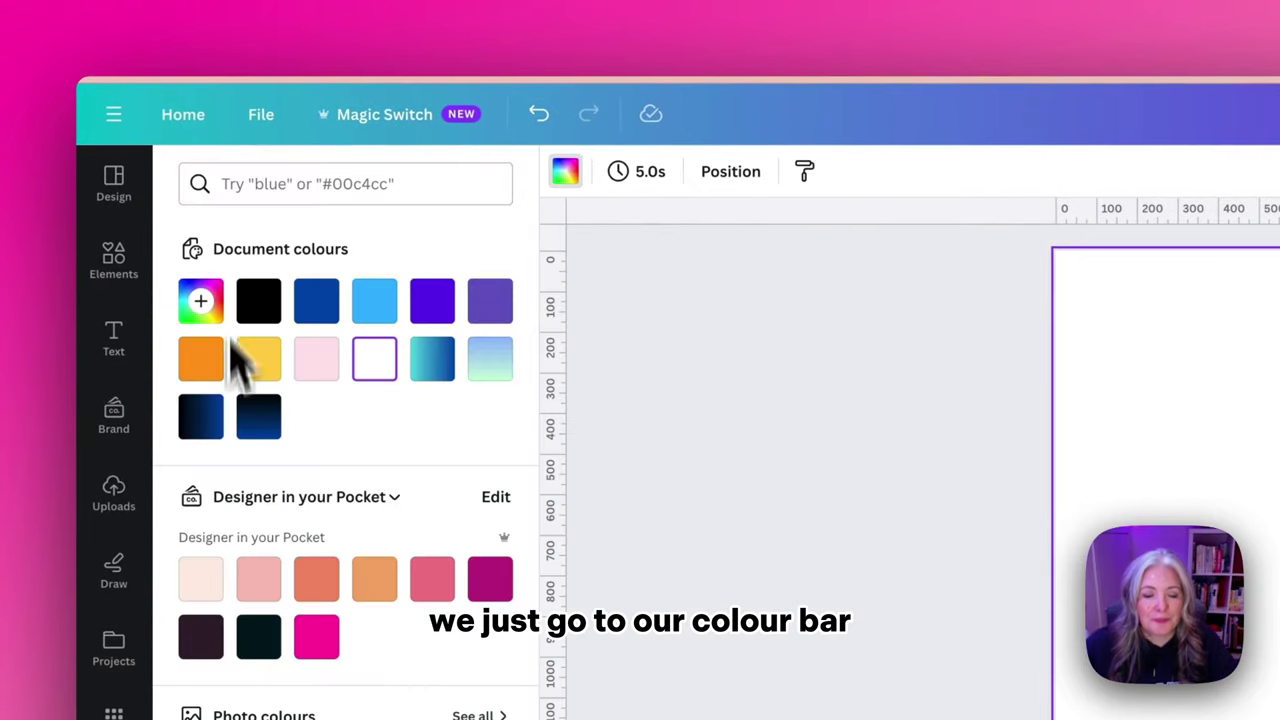
{"action": "scroll", "coordinate": [270, 690], "scroll_direction": "down", "scroll_amount": 3}
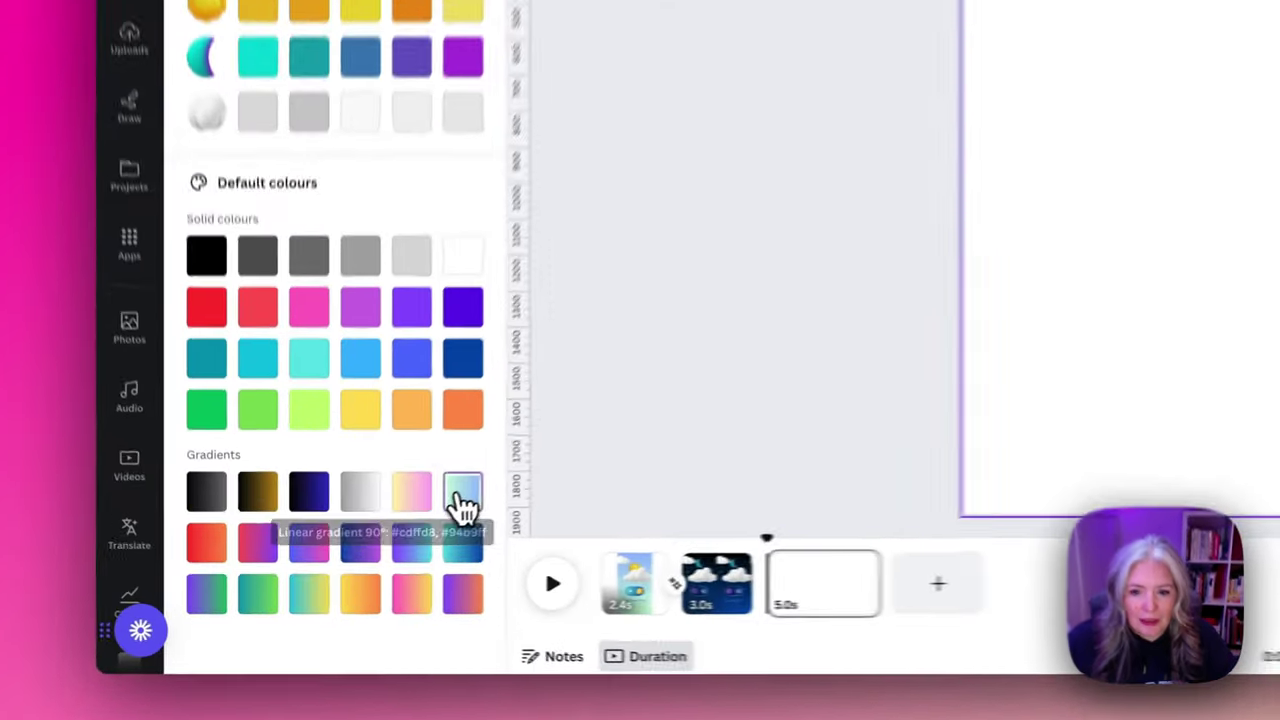
{"action": "left_click", "coordinate": [370, 541]}
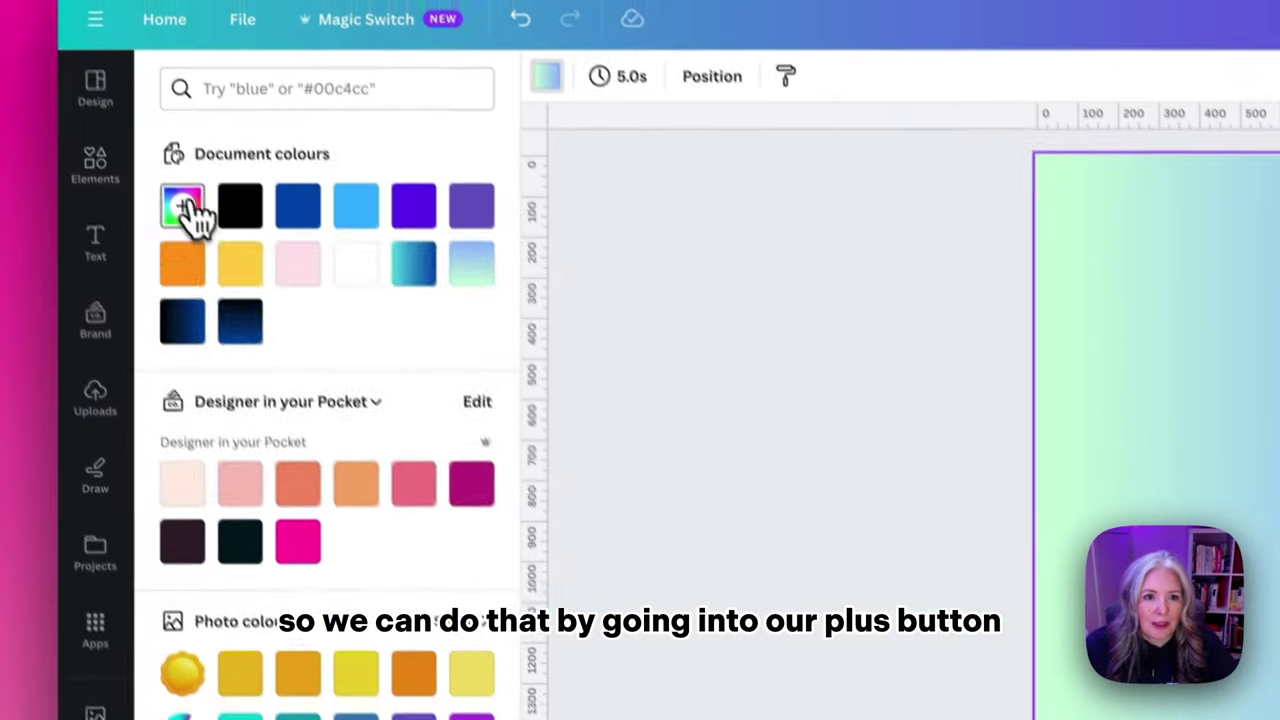
{"action": "left_click", "coordinate": [189, 203]}
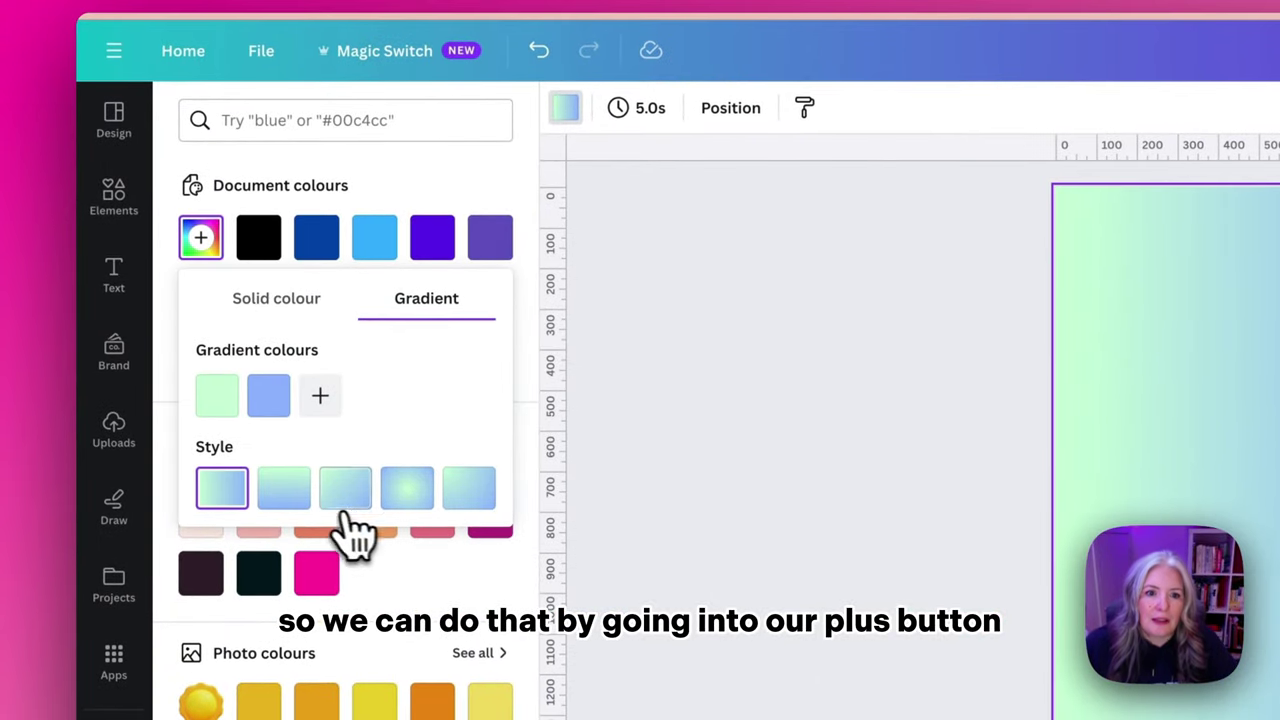
{"action": "left_click", "coordinate": [294, 512]}
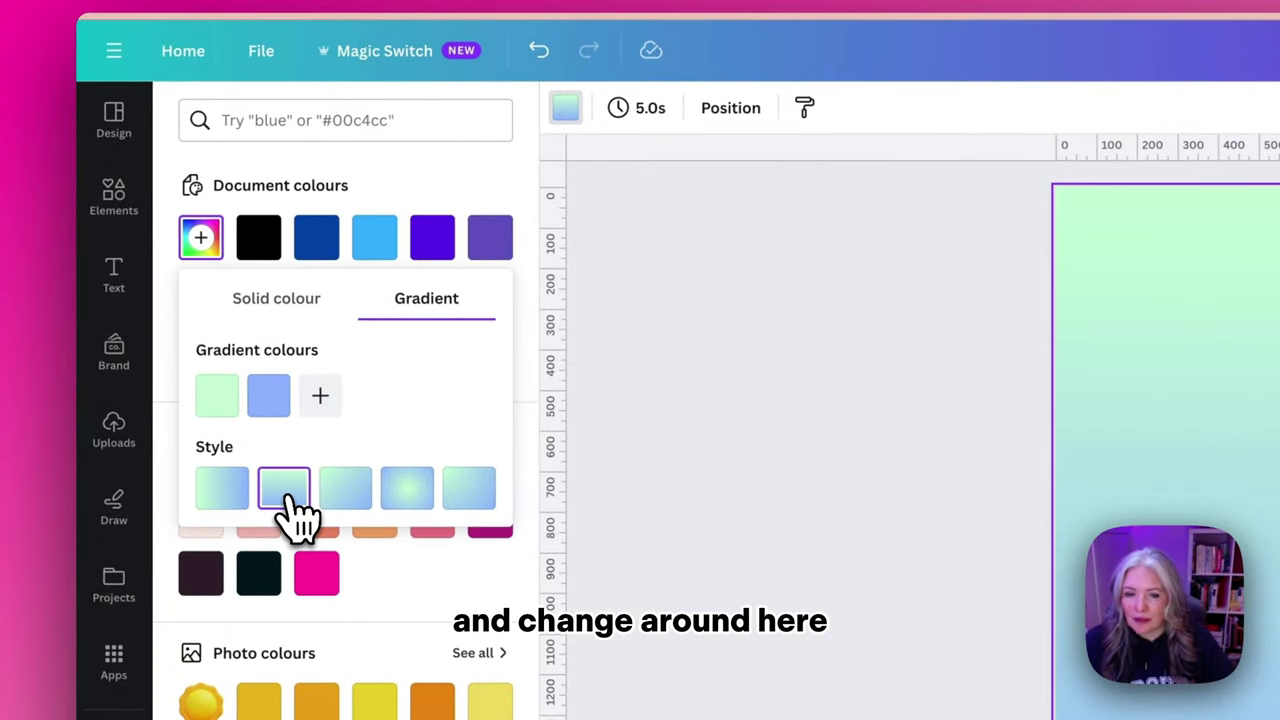
{"action": "mouse_move", "coordinate": [266, 418]}
{"action": "left_mouse_down"}
{"action": "mouse_move", "coordinate": [189, 394]}
{"action": "mouse_move", "coordinate": [206, 414]}
{"action": "mouse_move", "coordinate": [282, 405]}
{"action": "left_mouse_up"}
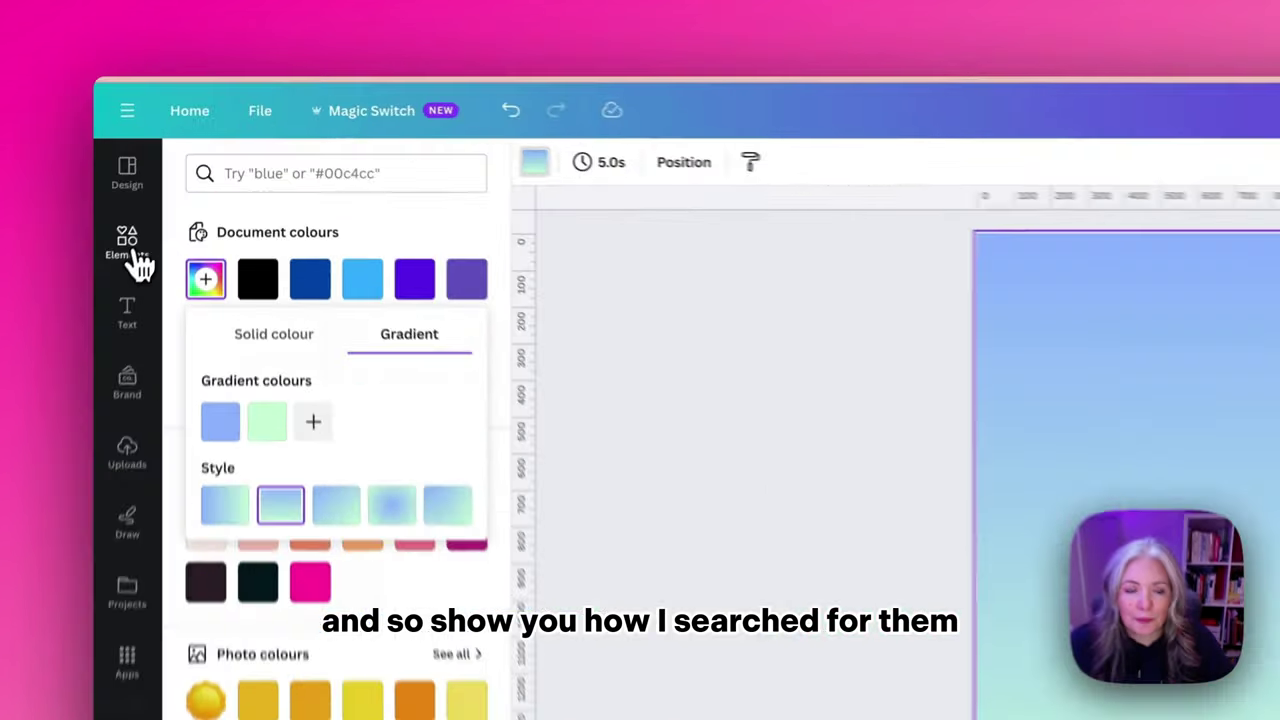
Step: Search Elements for '3D cloud' and add a large white cloud on the right
{"action": "left_click", "coordinate": [183, 172]}
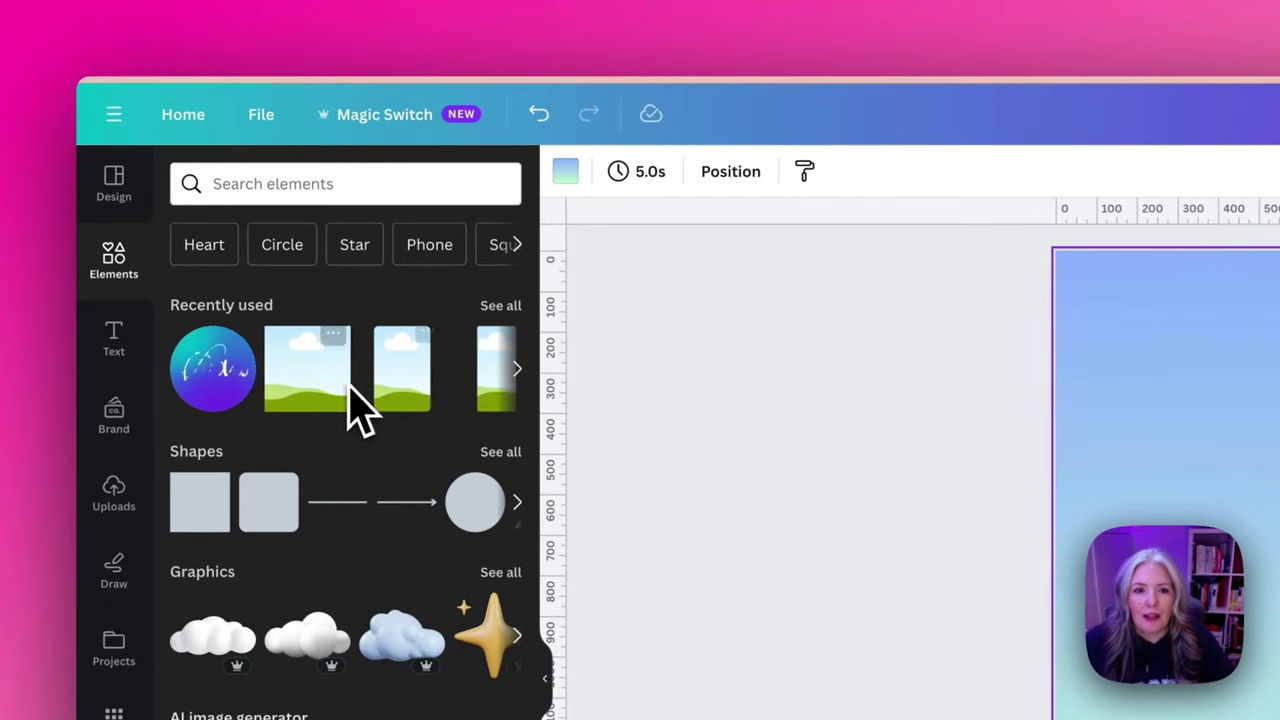
{"action": "left_click", "coordinate": [228, 185]}
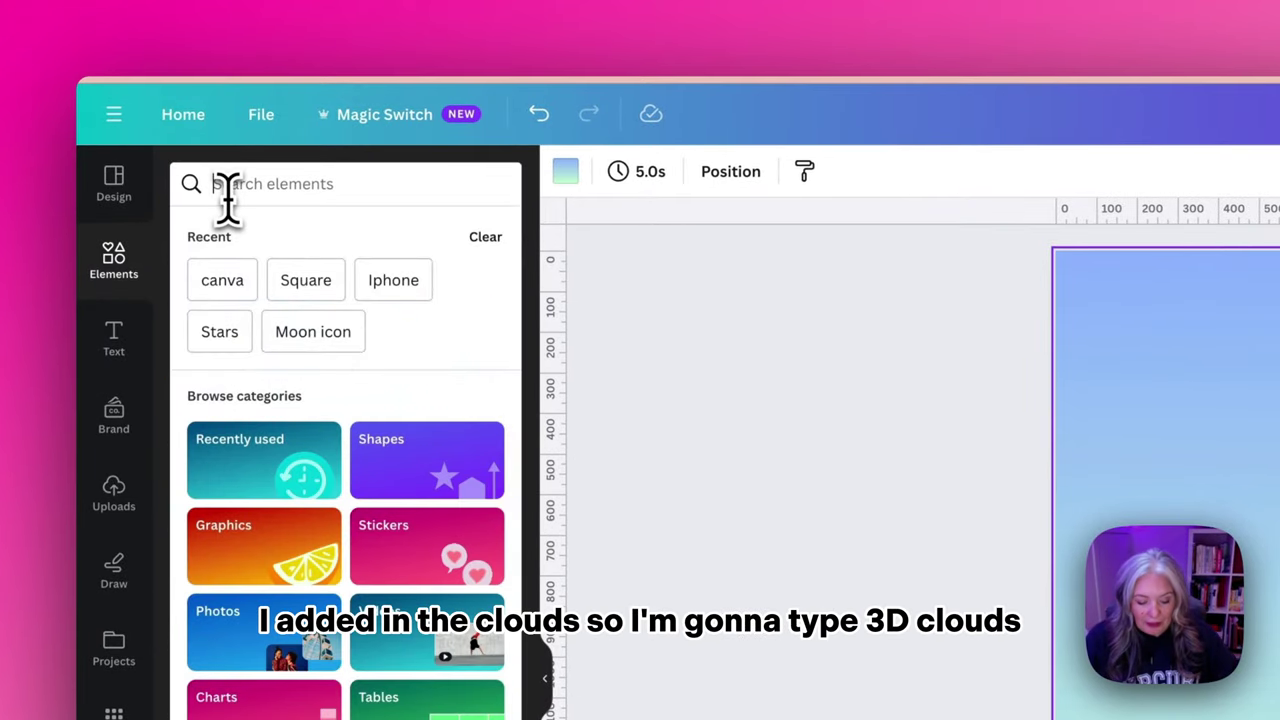
{"action": "type", "text": "3D cloud"}
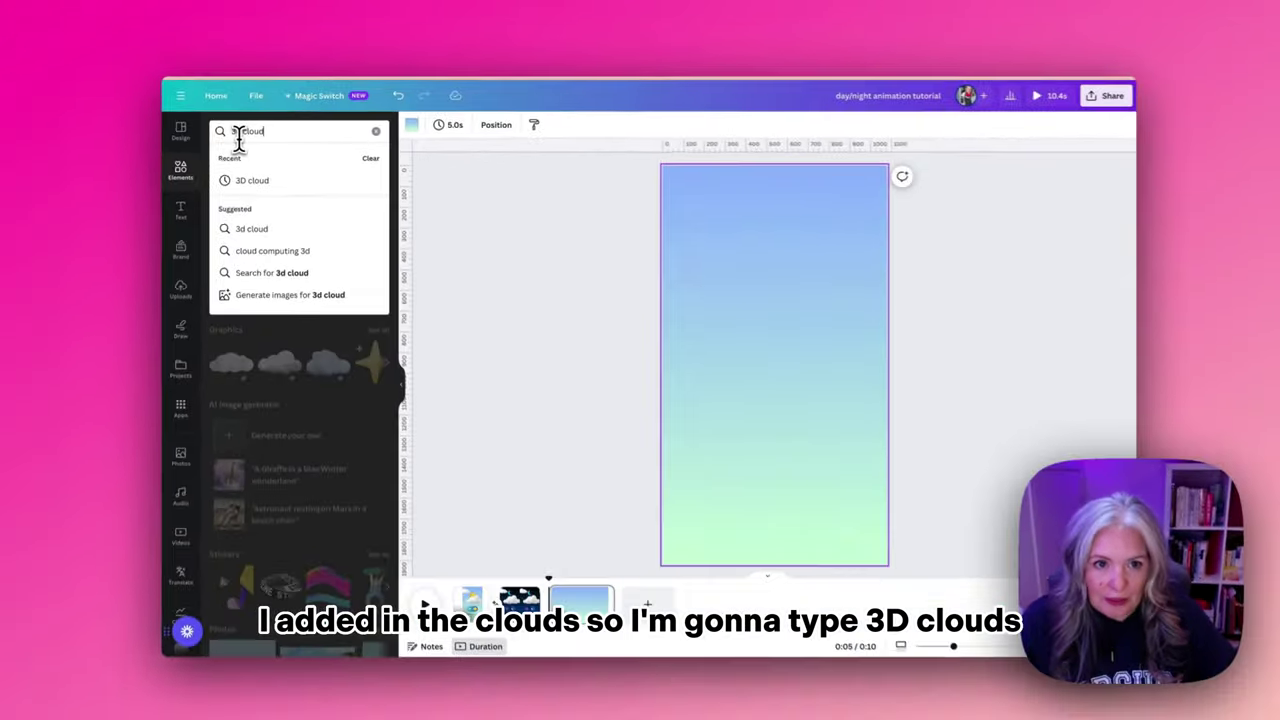
{"action": "key", "text": "Return"}
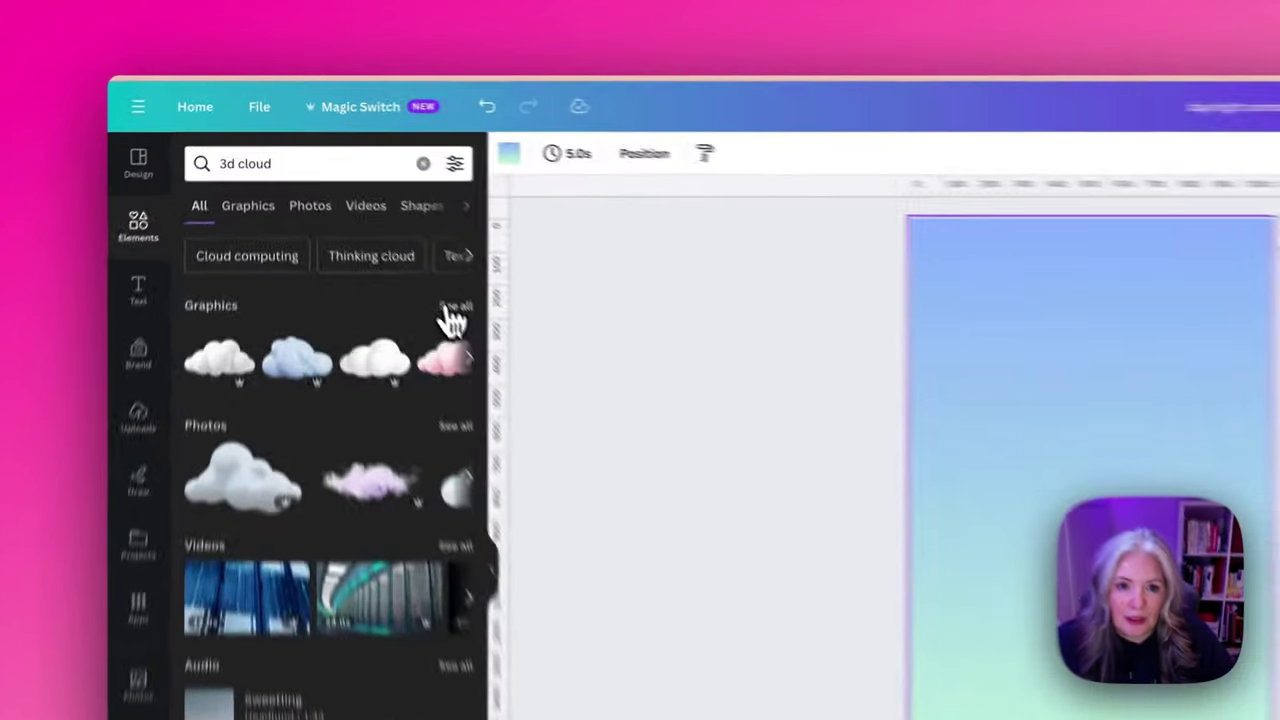
{"action": "left_click", "coordinate": [375, 216]}
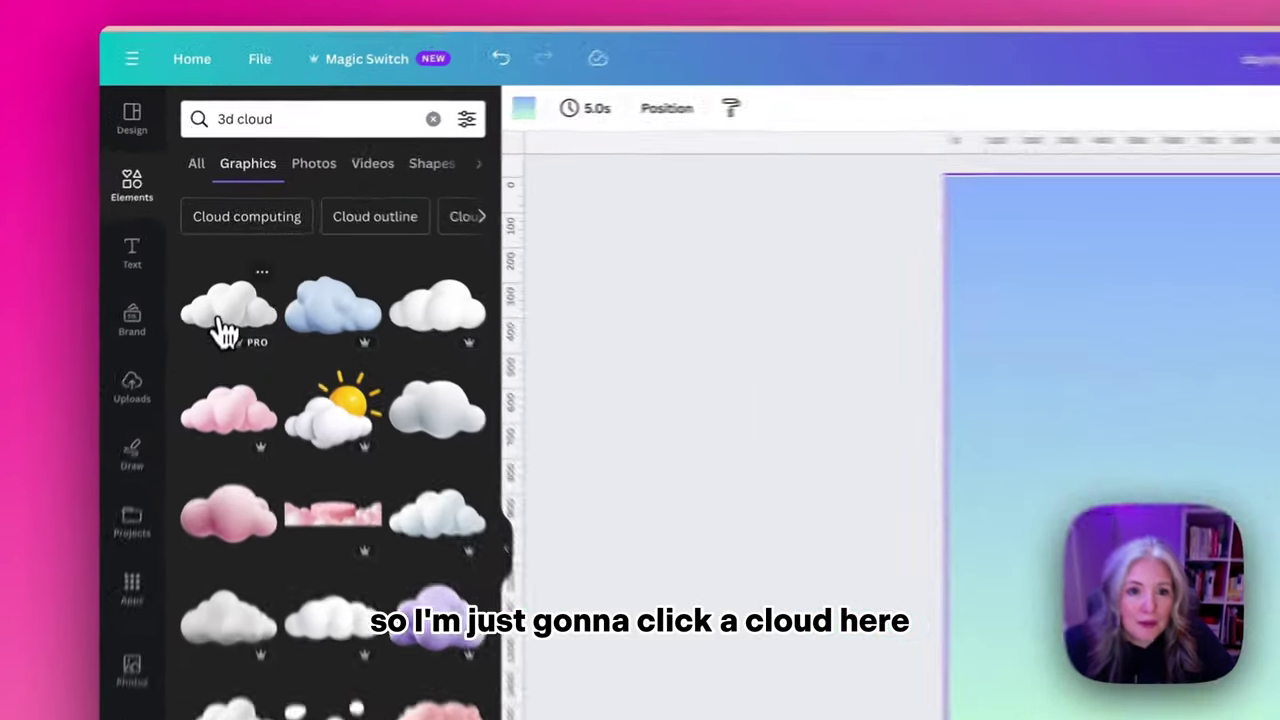
{"action": "left_click", "coordinate": [245, 245]}
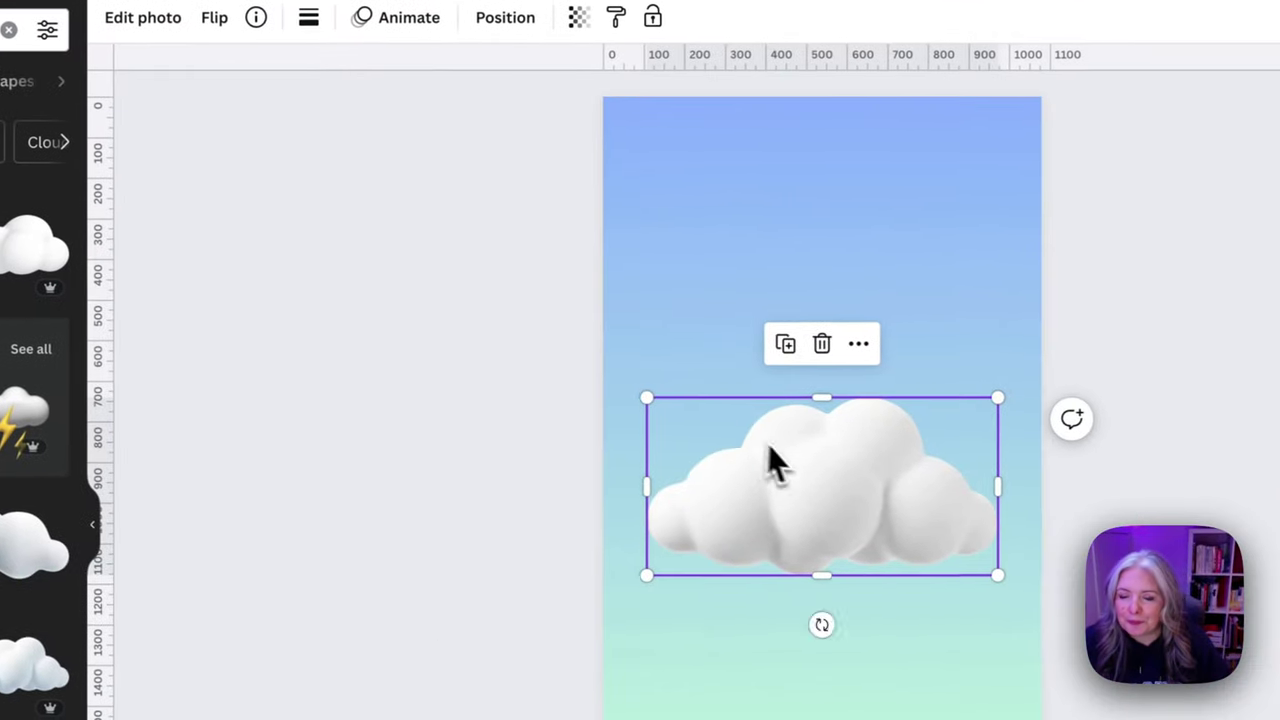
{"action": "left_click_drag", "start_coordinate": [1040, 515], "coordinate": [1174, 344]}
{"action": "left_click_drag", "start_coordinate": [892, 282], "coordinate": [892, 284]}
{"action": "left_click_drag", "start_coordinate": [760, 404], "coordinate": [714, 417]}
Step: Place a smaller cloud near the top left and move the large cloud lower
{"action": "left_click", "coordinate": [836, 390]}
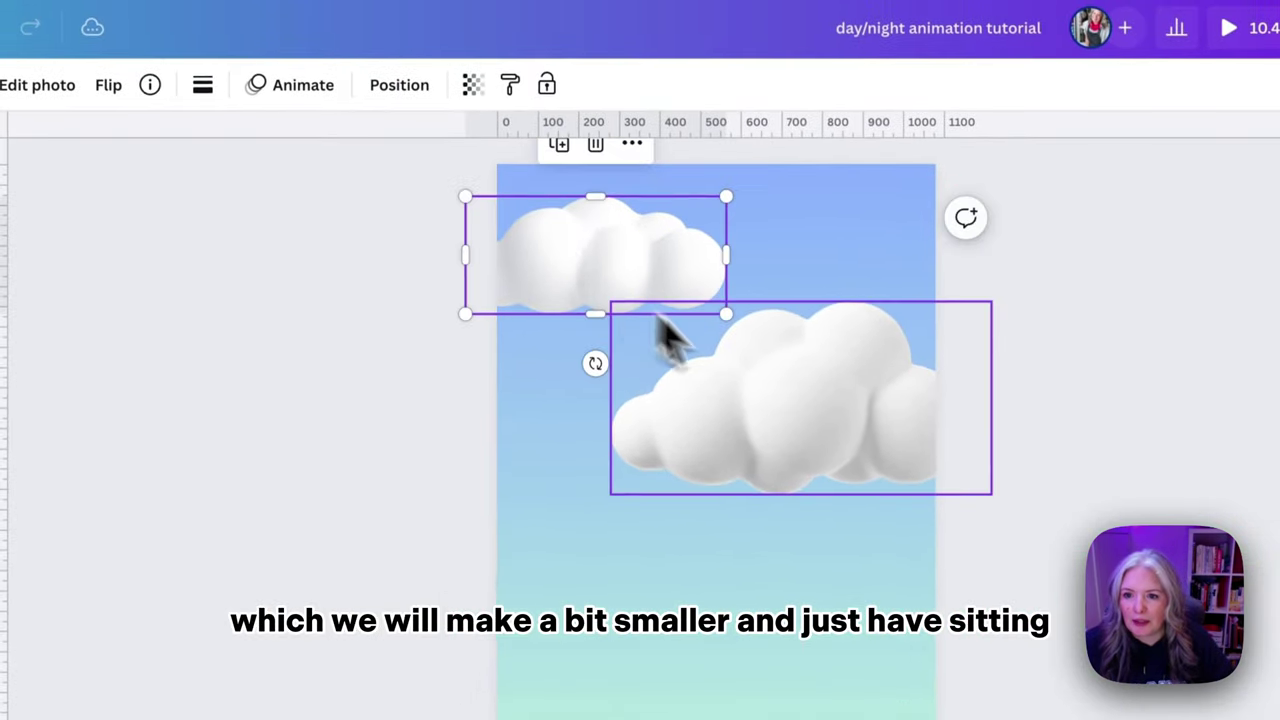
{"action": "left_click_drag", "start_coordinate": [676, 286], "coordinate": [768, 337]}
{"action": "left_click_drag", "start_coordinate": [618, 227], "coordinate": [618, 227]}
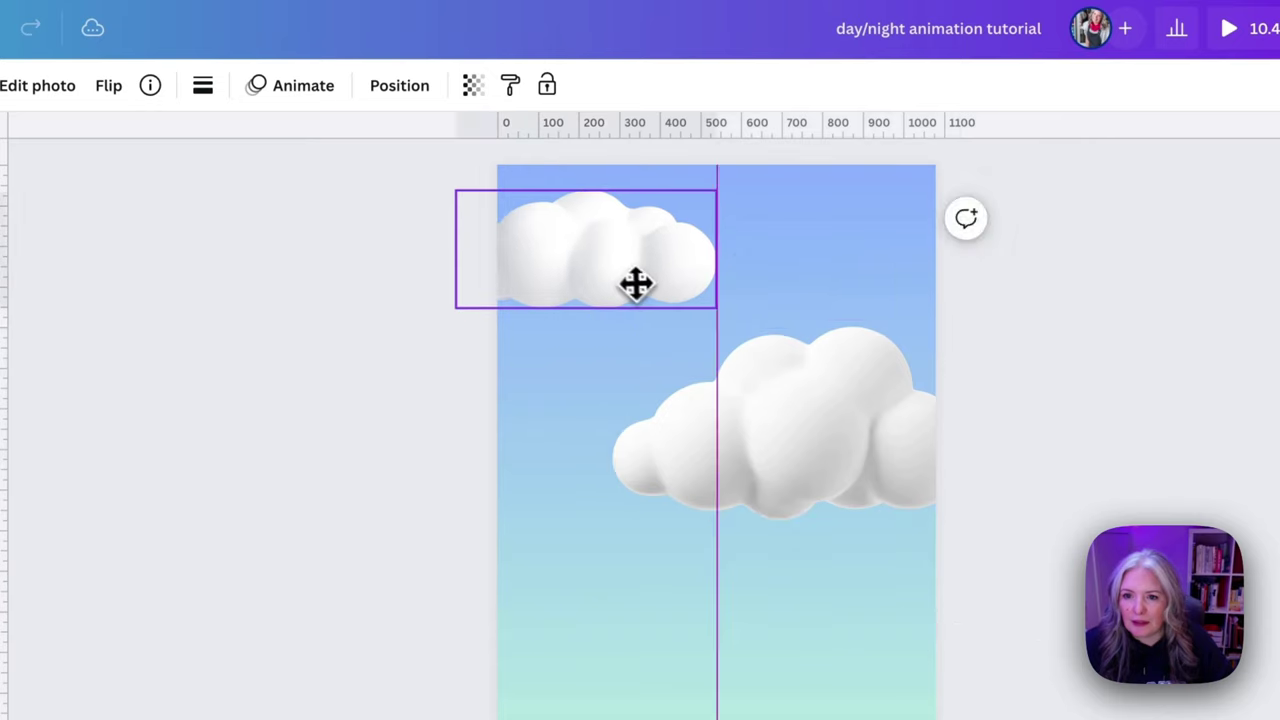
{"action": "left_click_drag", "start_coordinate": [636, 284], "coordinate": [614, 286]}
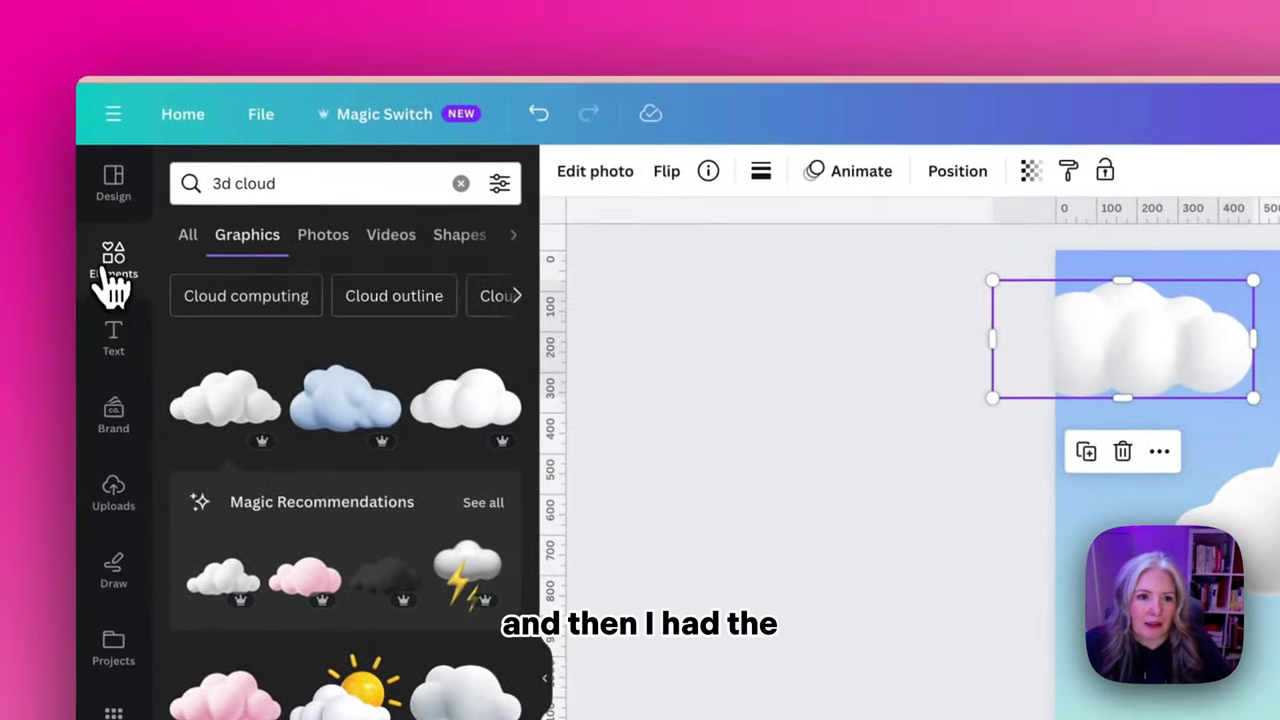
Step: Search Elements for '3d sun' and position the first sun above the large cloud
{"action": "left_click", "coordinate": [112, 262]}
{"action": "left_click", "coordinate": [240, 181]}
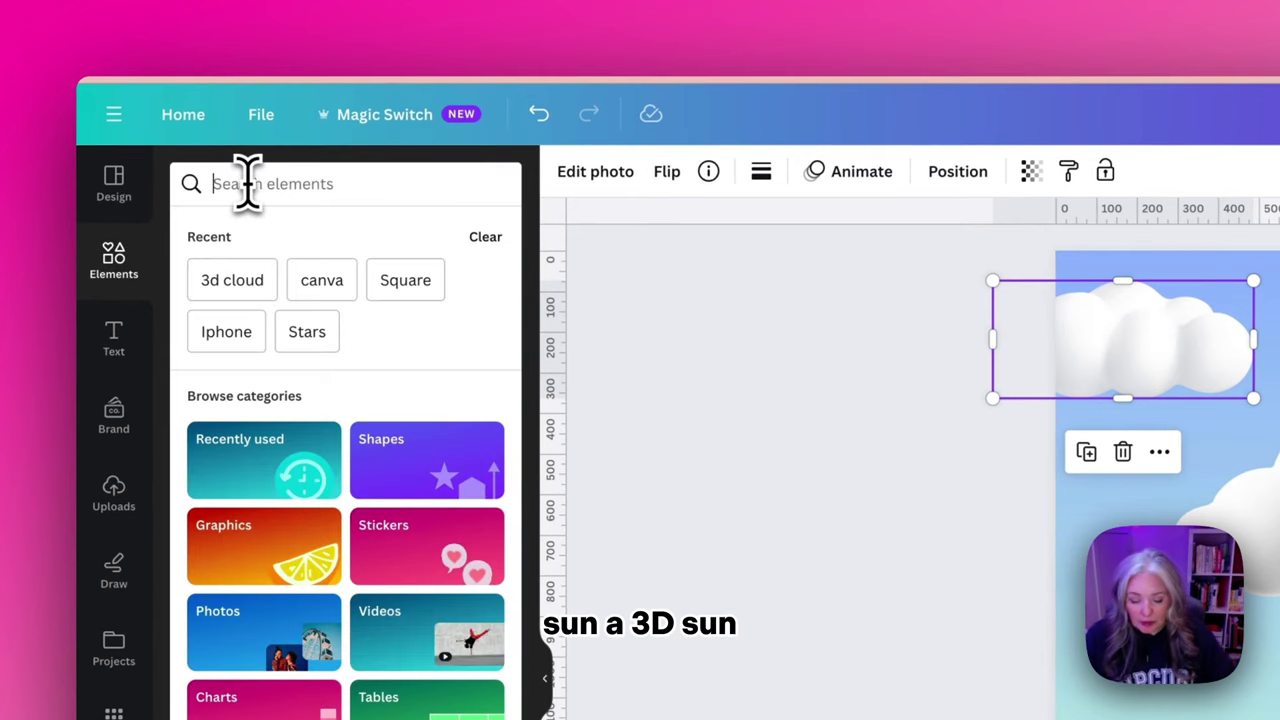
{"action": "type", "text": "3d sun"}
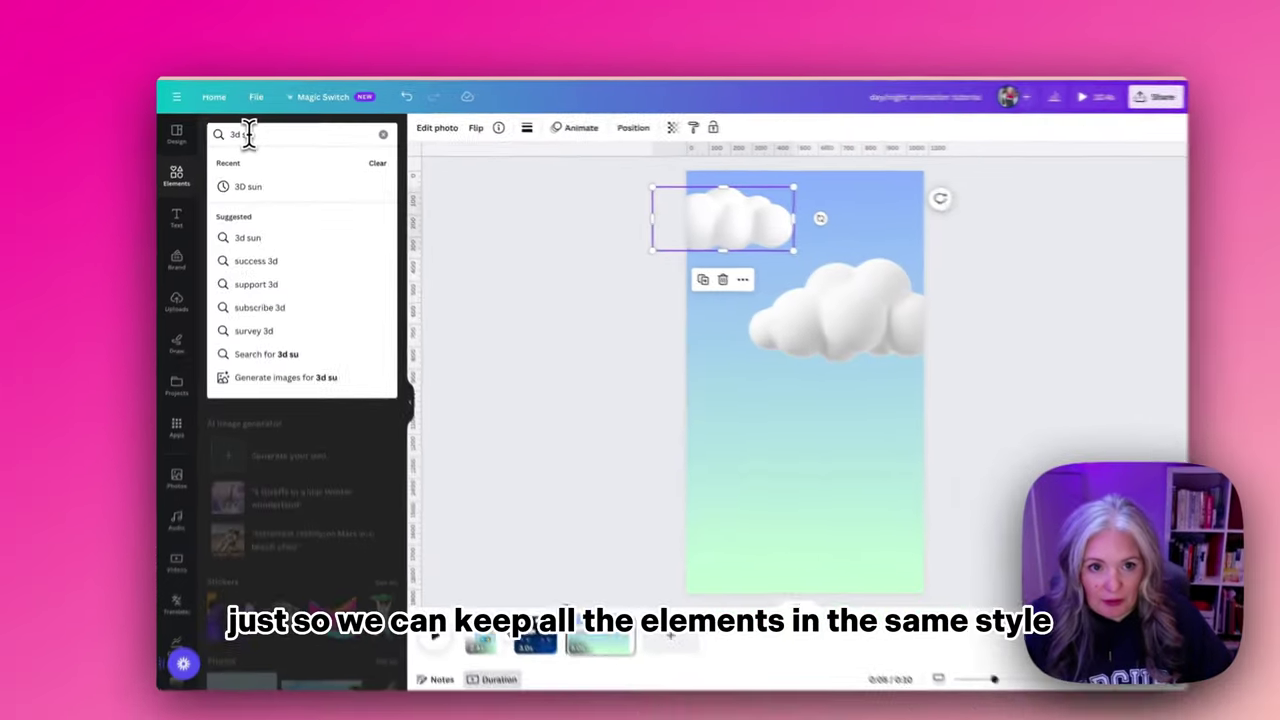
{"action": "key", "text": "Return"}
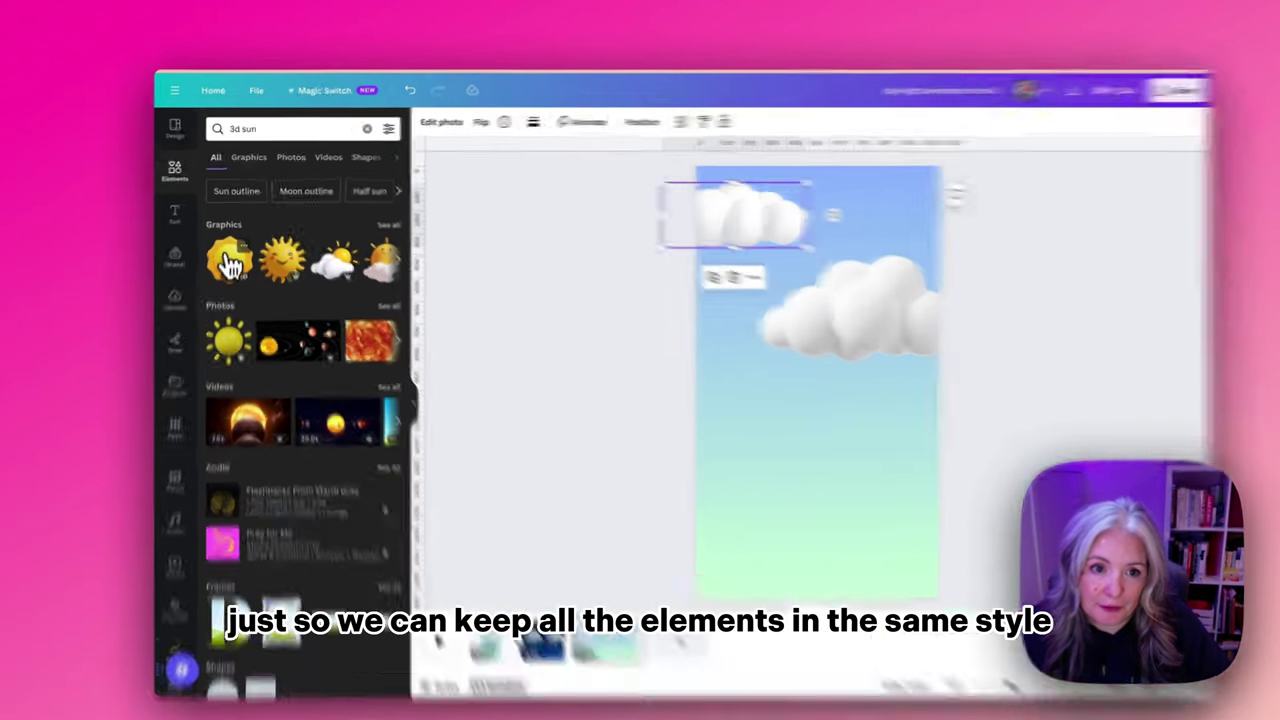
{"action": "left_click", "coordinate": [231, 247]}
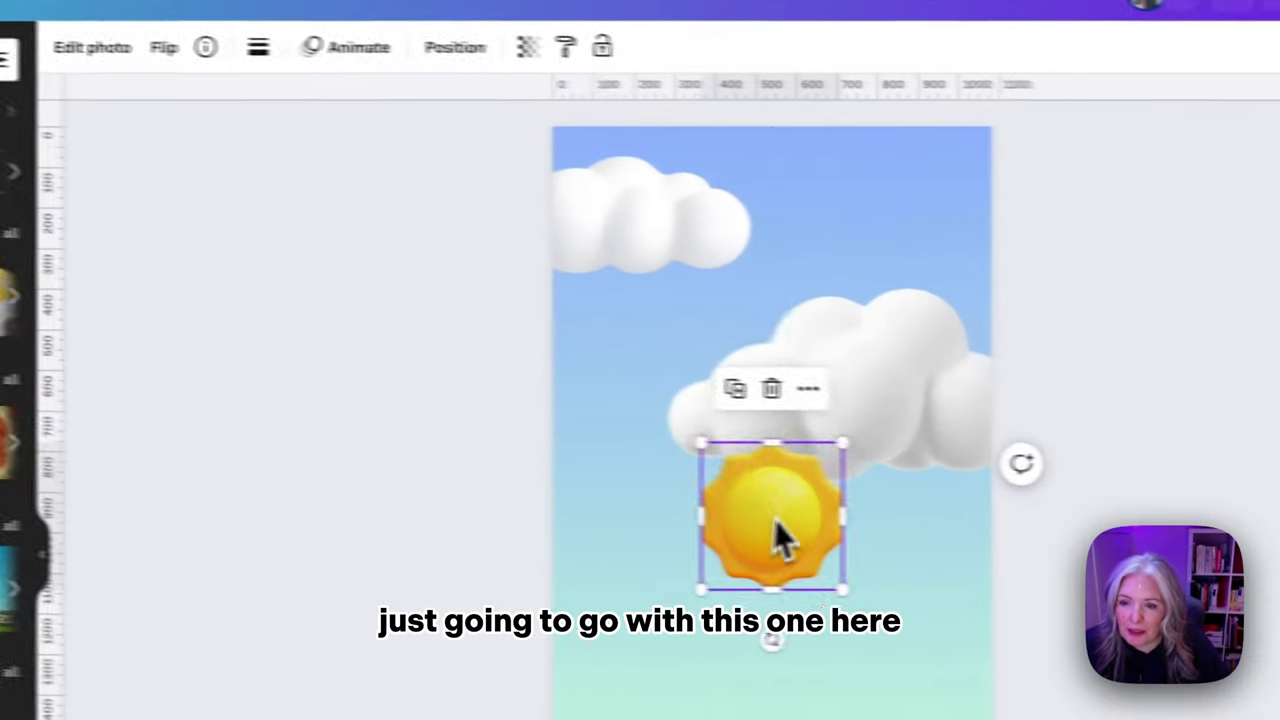
{"action": "left_click_drag", "start_coordinate": [1204, 575], "coordinate": [1225, 374]}
{"action": "left_click_drag", "start_coordinate": [731, 323], "coordinate": [735, 320]}
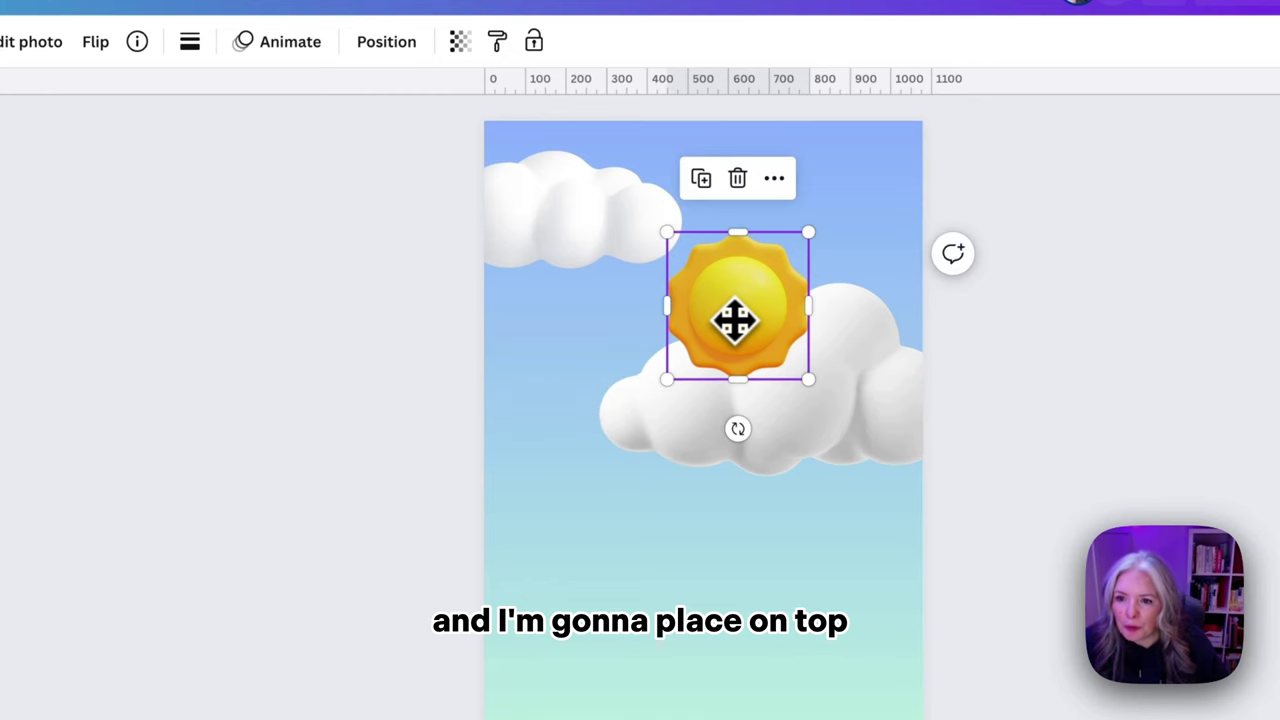
Step: Send the sun backward twice so it sits behind the large cloud
{"action": "left_click", "coordinate": [774, 178]}
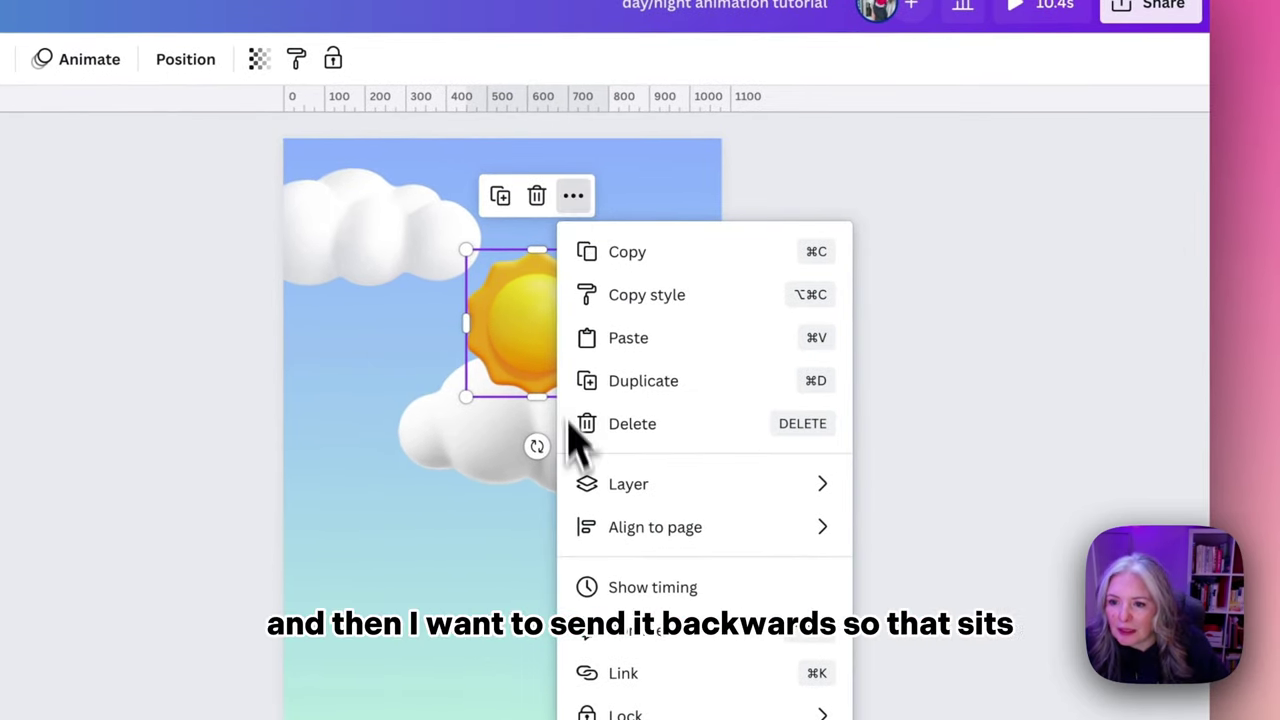
{"action": "mouse_move", "coordinate": [752, 500]}
{"action": "left_click", "coordinate": [920, 548]}
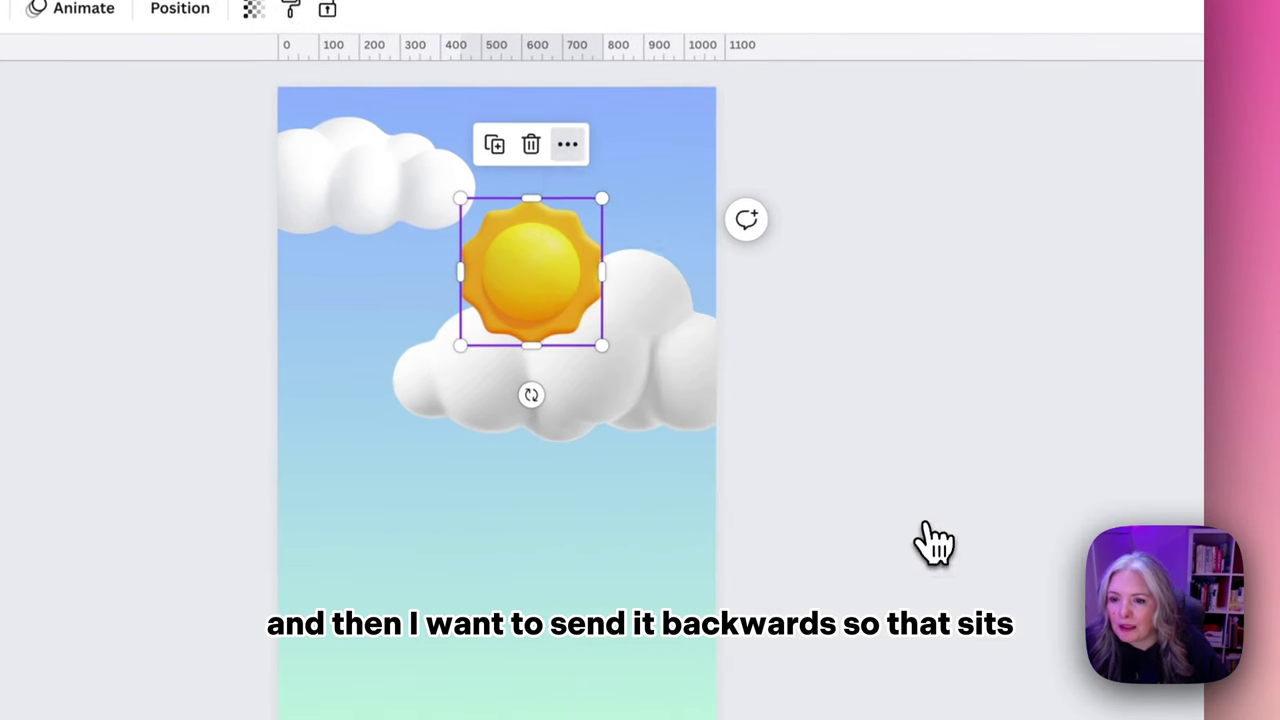
{"action": "left_click", "coordinate": [570, 169]}
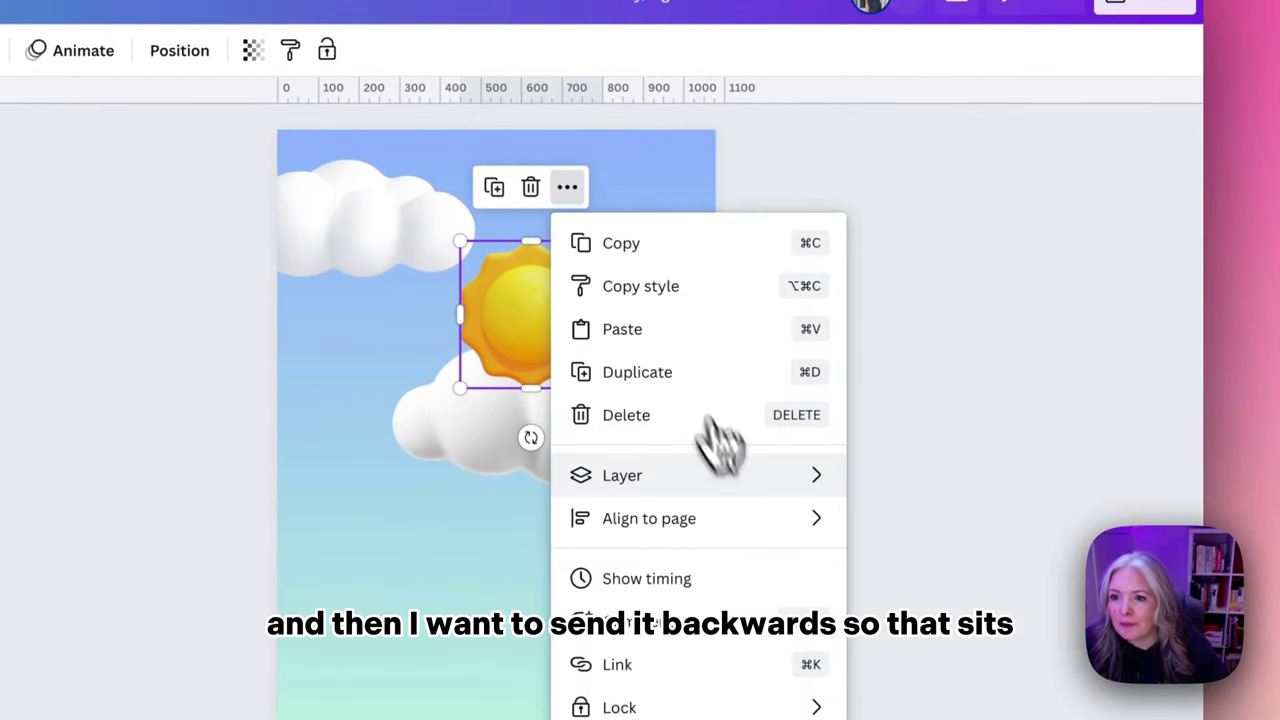
{"action": "mouse_move", "coordinate": [745, 485]}
{"action": "left_click", "coordinate": [935, 490]}
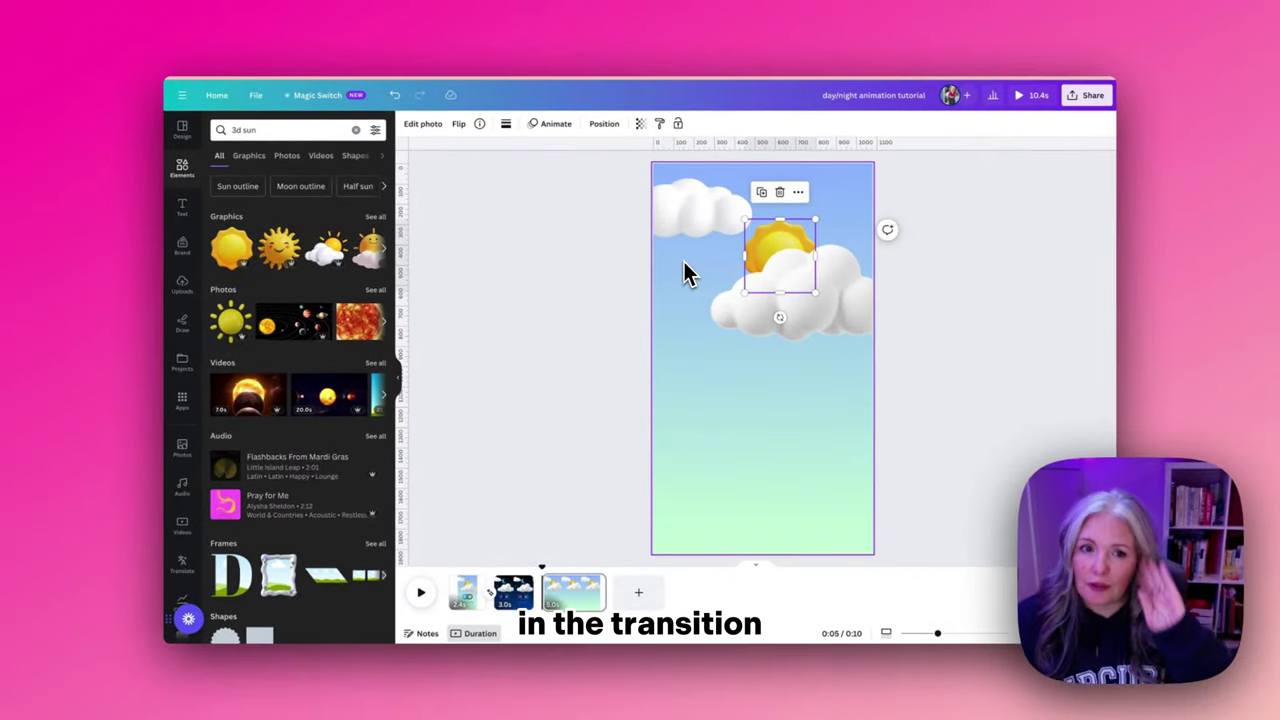
Step: Change the search to '3d moon' and add the teal crescent moon graphic
{"action": "double_click", "coordinate": [244, 132]}
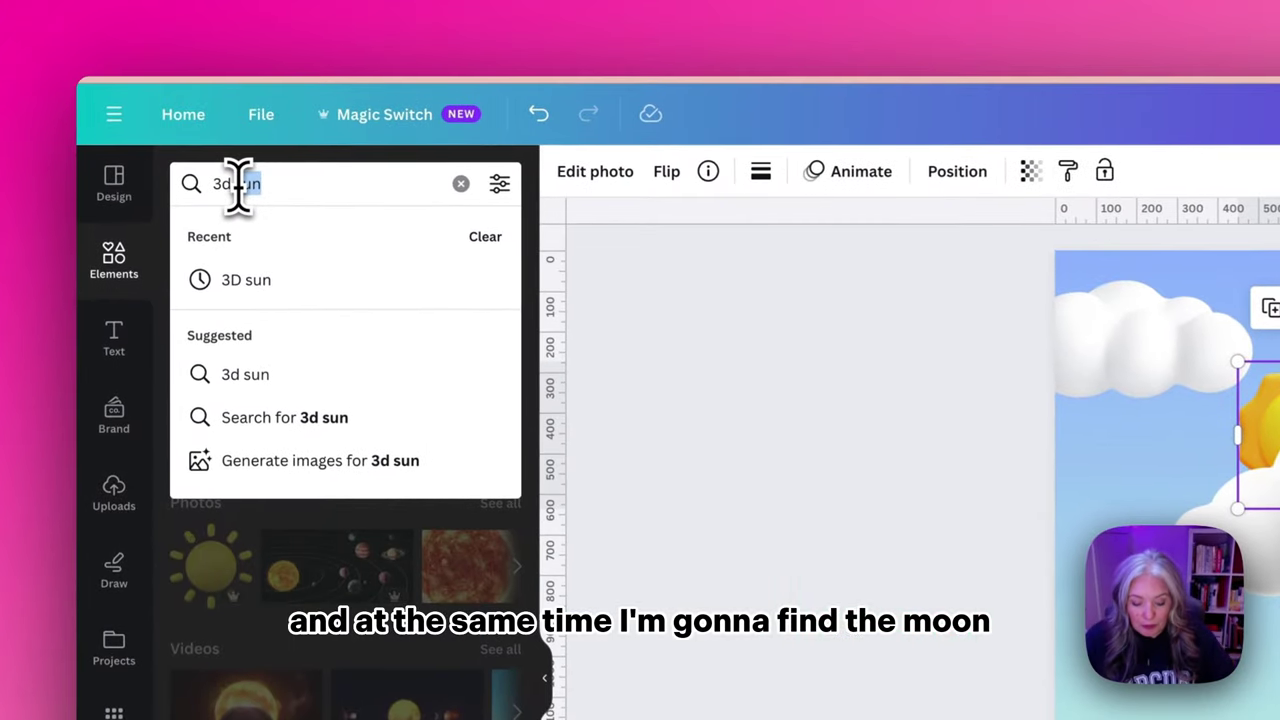
{"action": "type", "text": "moon"}
{"action": "key", "text": "Return"}
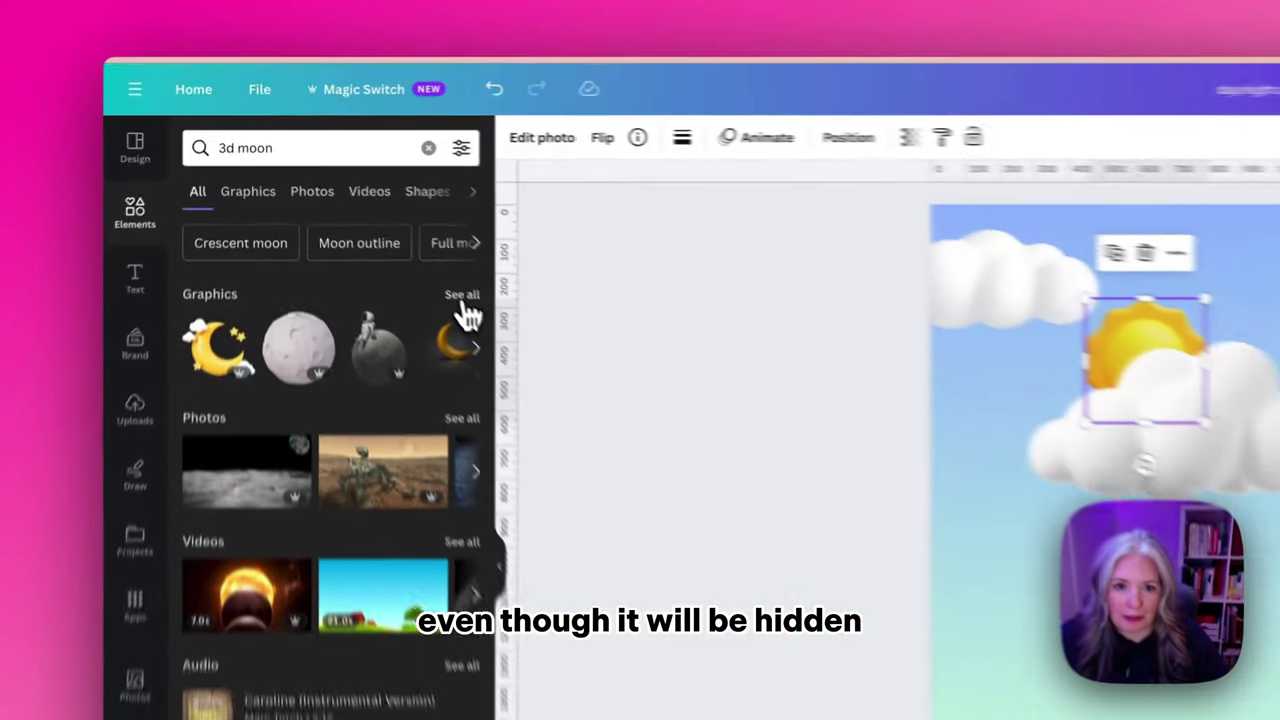
{"action": "left_click", "coordinate": [375, 216]}
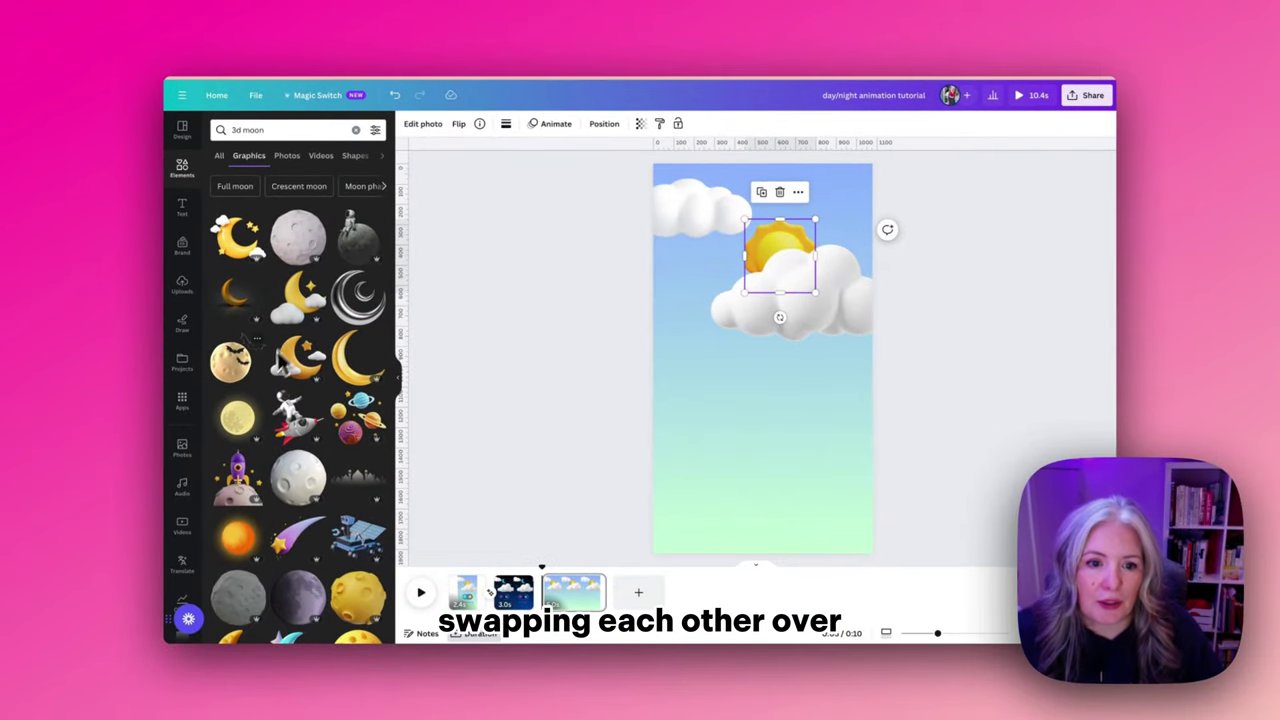
{"action": "scroll", "coordinate": [270, 380], "scroll_direction": "down", "scroll_amount": 5}
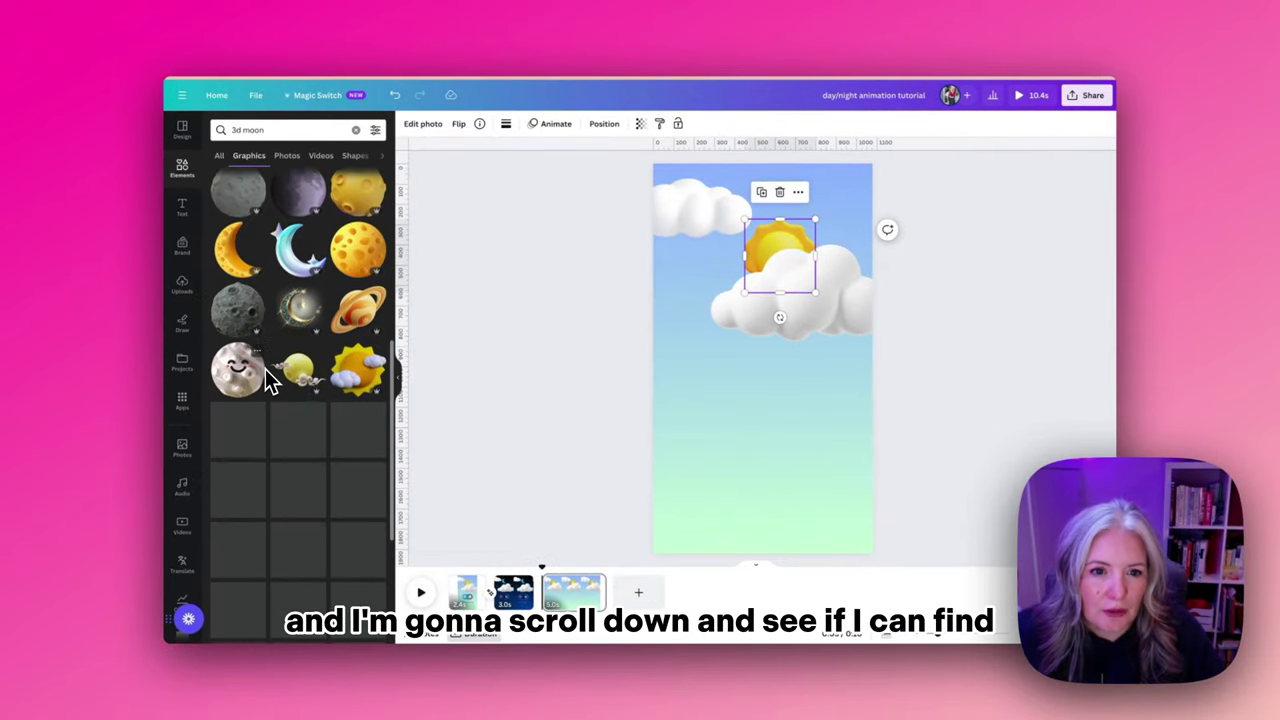
{"action": "scroll", "coordinate": [268, 380], "scroll_direction": "down", "scroll_amount": 2}
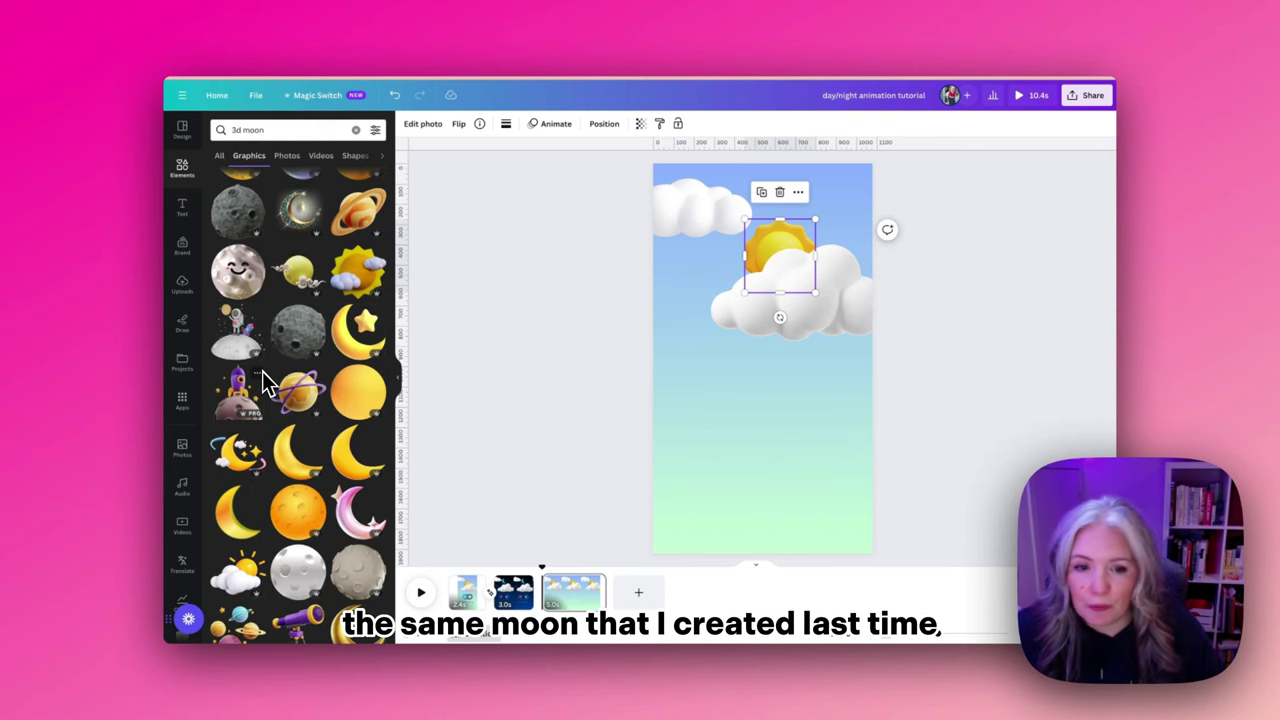
{"action": "scroll", "coordinate": [265, 382], "scroll_direction": "down", "scroll_amount": 1}
{"action": "scroll", "coordinate": [262, 371], "scroll_direction": "down", "scroll_amount": 4}
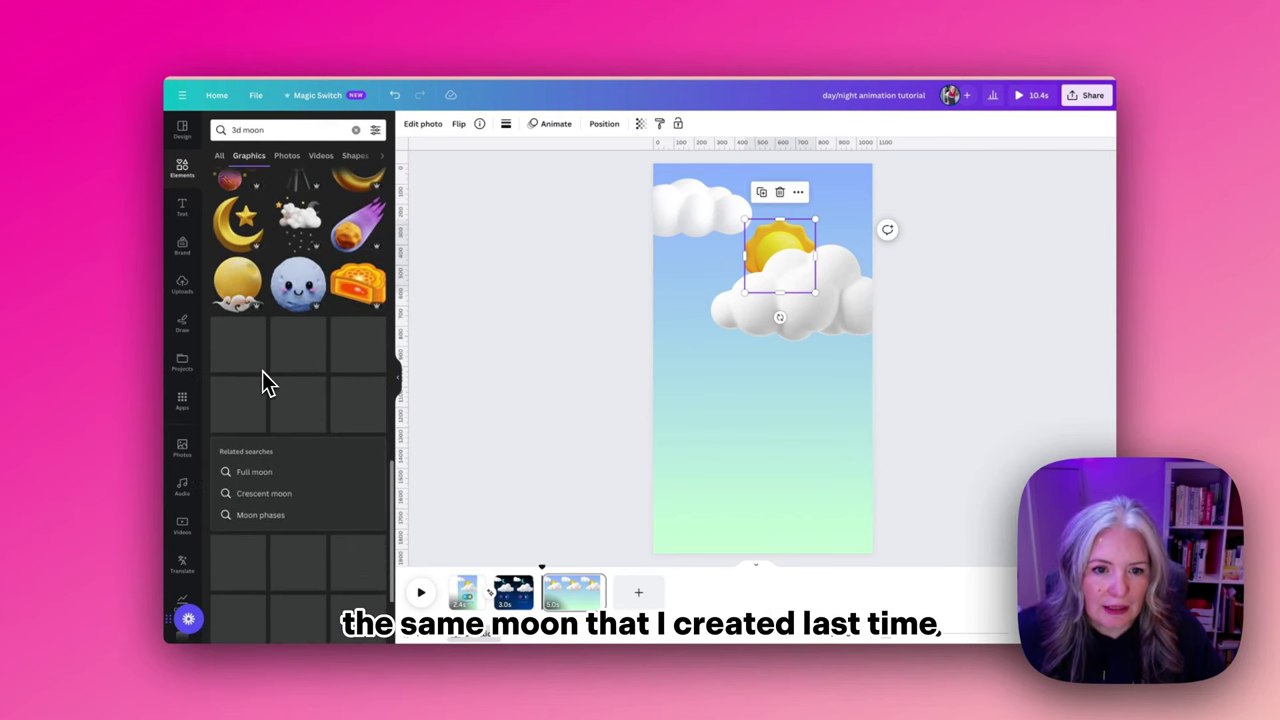
{"action": "scroll", "coordinate": [264, 378], "scroll_direction": "down", "scroll_amount": 4}
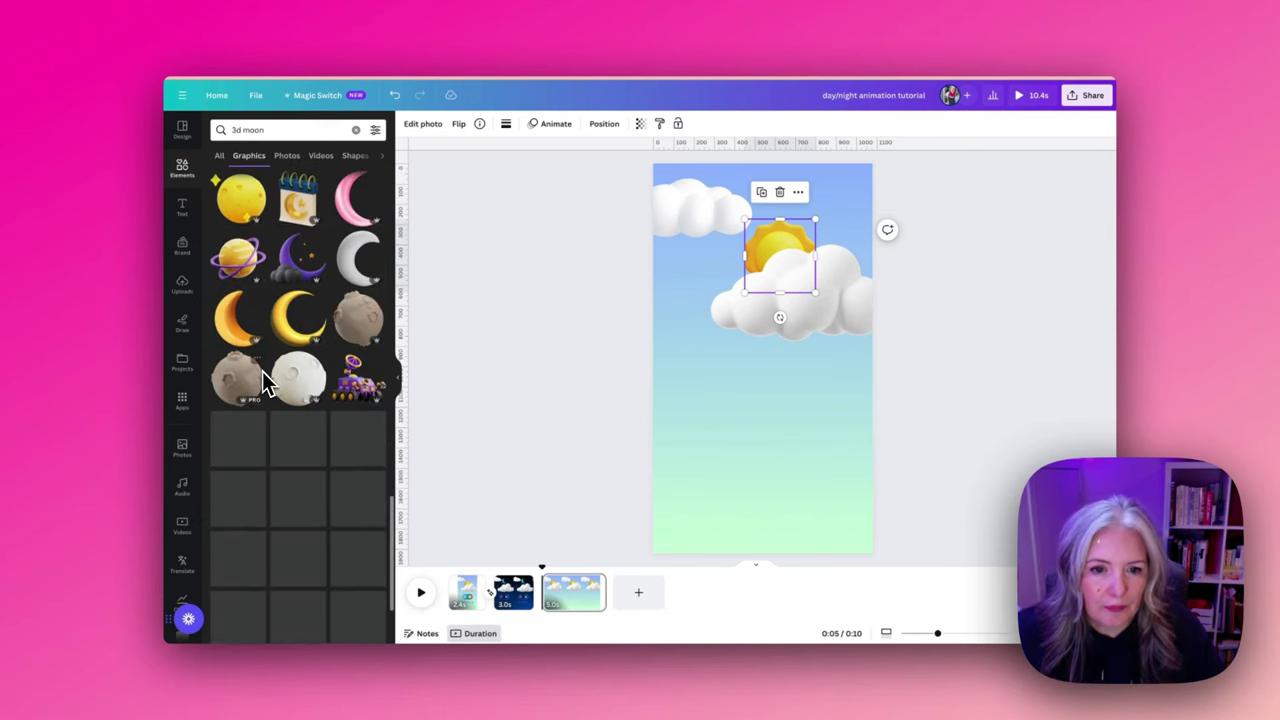
{"action": "left_click", "coordinate": [357, 500]}
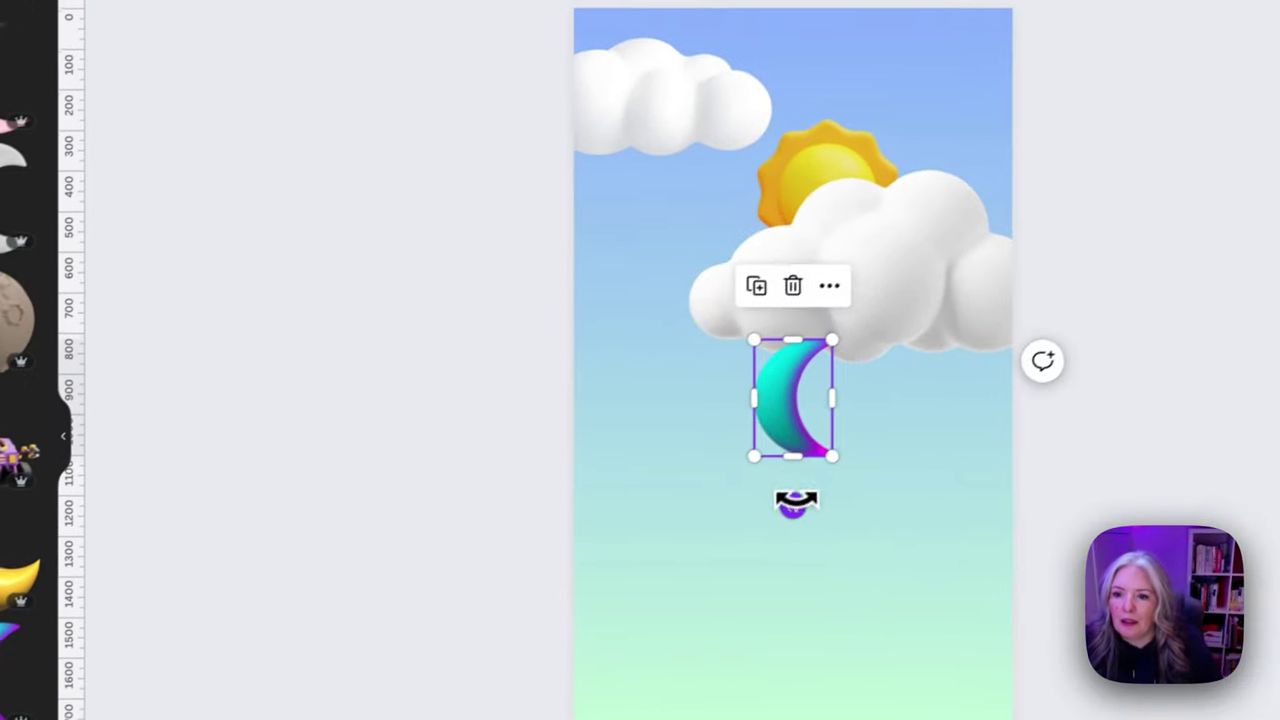
Step: Tilt the moon and set it over the sun inside the large cloud
{"action": "left_click_drag", "start_coordinate": [796, 503], "coordinate": [834, 491]}
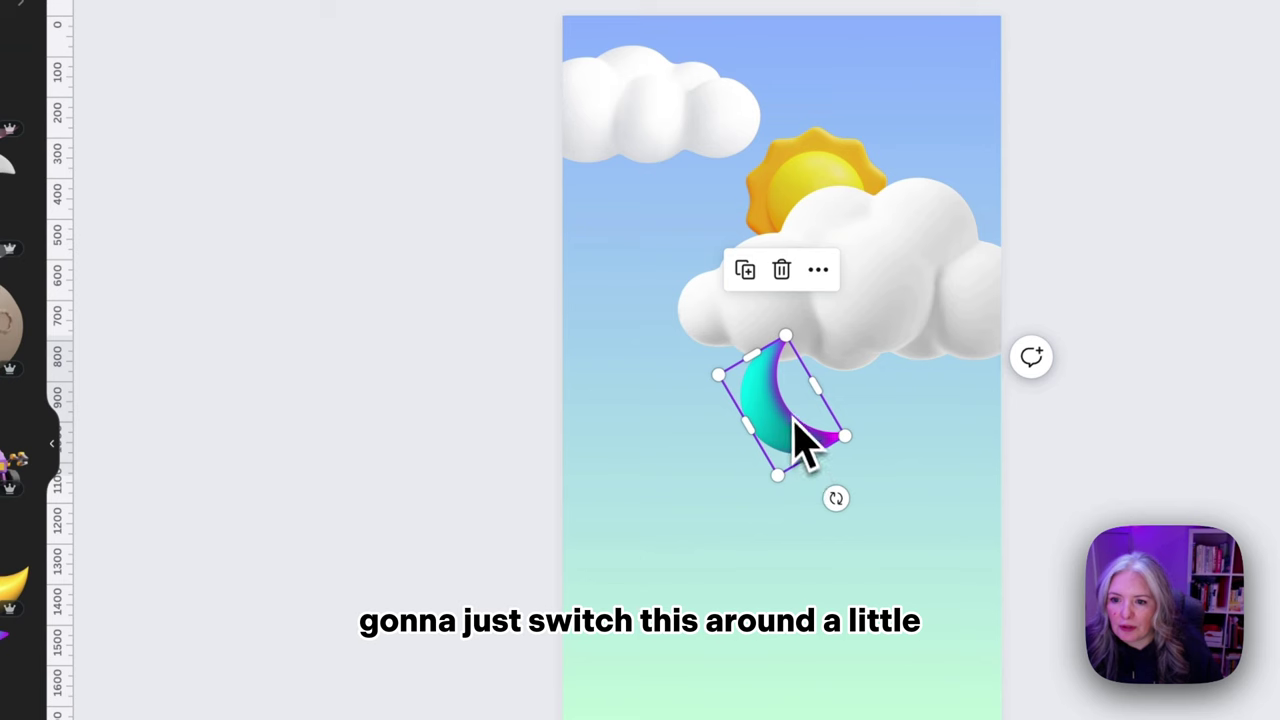
{"action": "left_click_drag", "start_coordinate": [795, 440], "coordinate": [813, 213]}
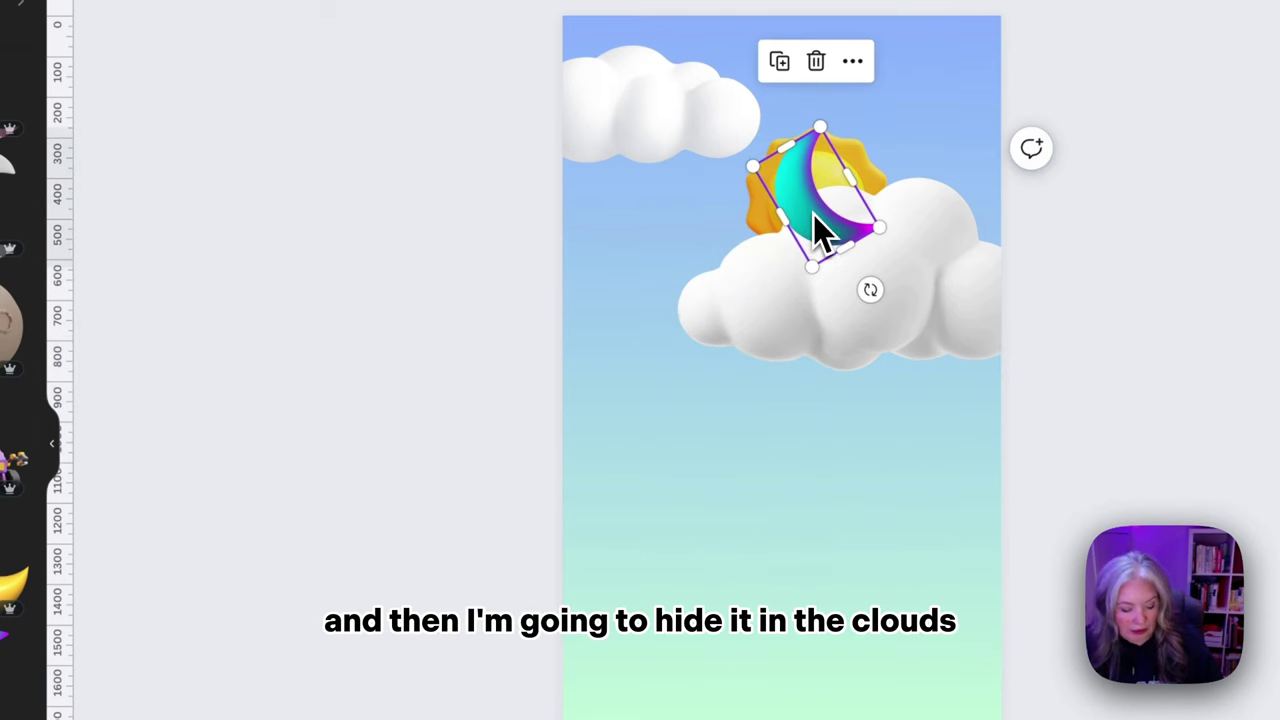
{"action": "left_click_drag", "start_coordinate": [814, 220], "coordinate": [816, 260]}
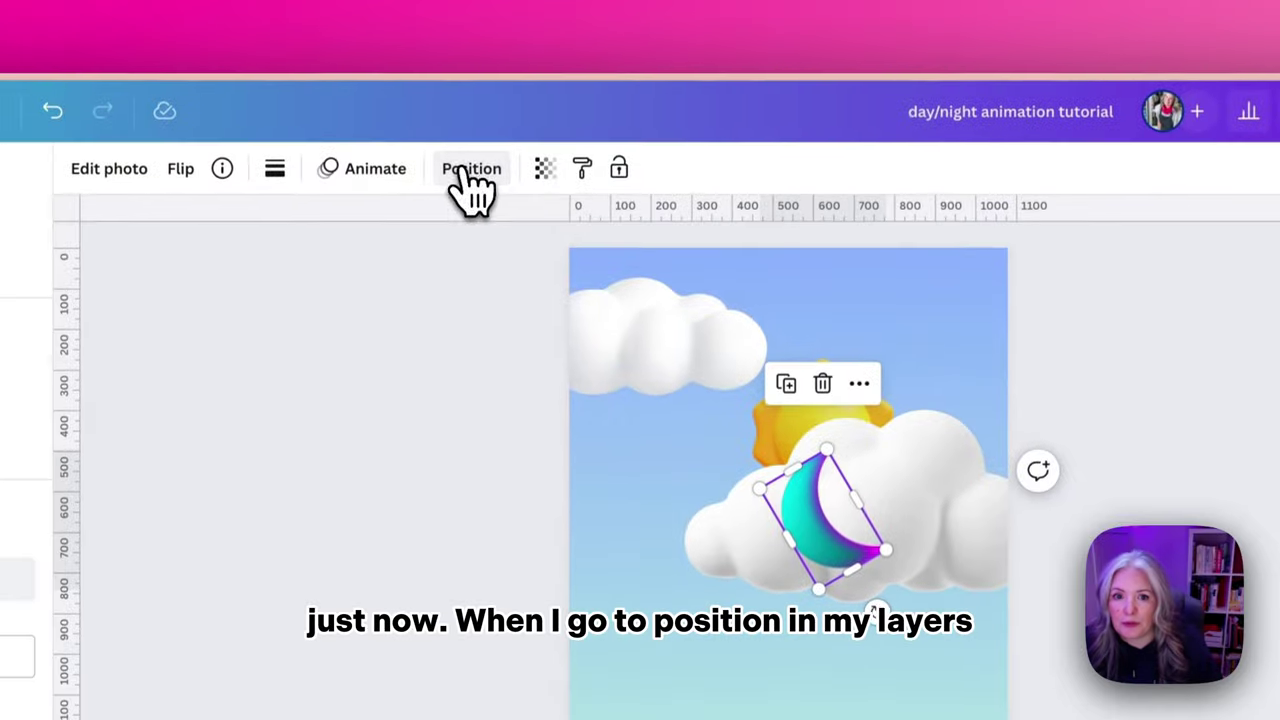
Step: In the Position Layers list, move the moon layer below both cloud layers
{"action": "left_click", "coordinate": [466, 169]}
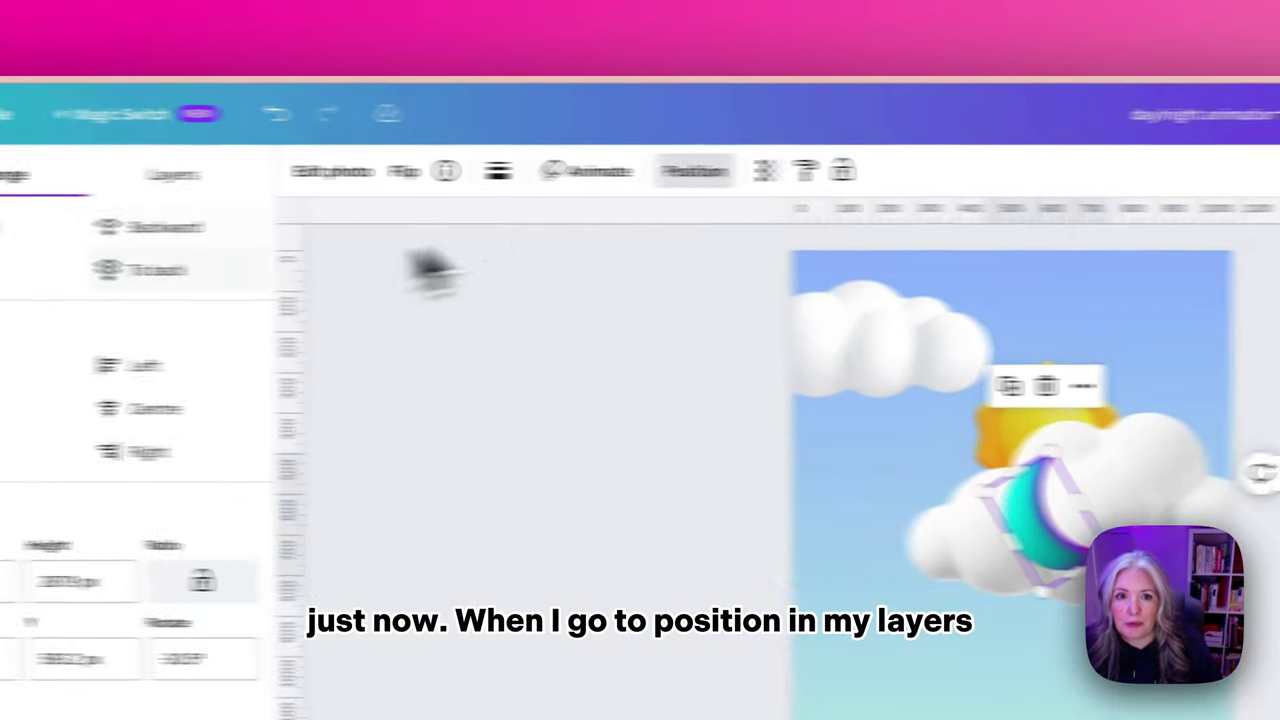
{"action": "left_click", "coordinate": [198, 174]}
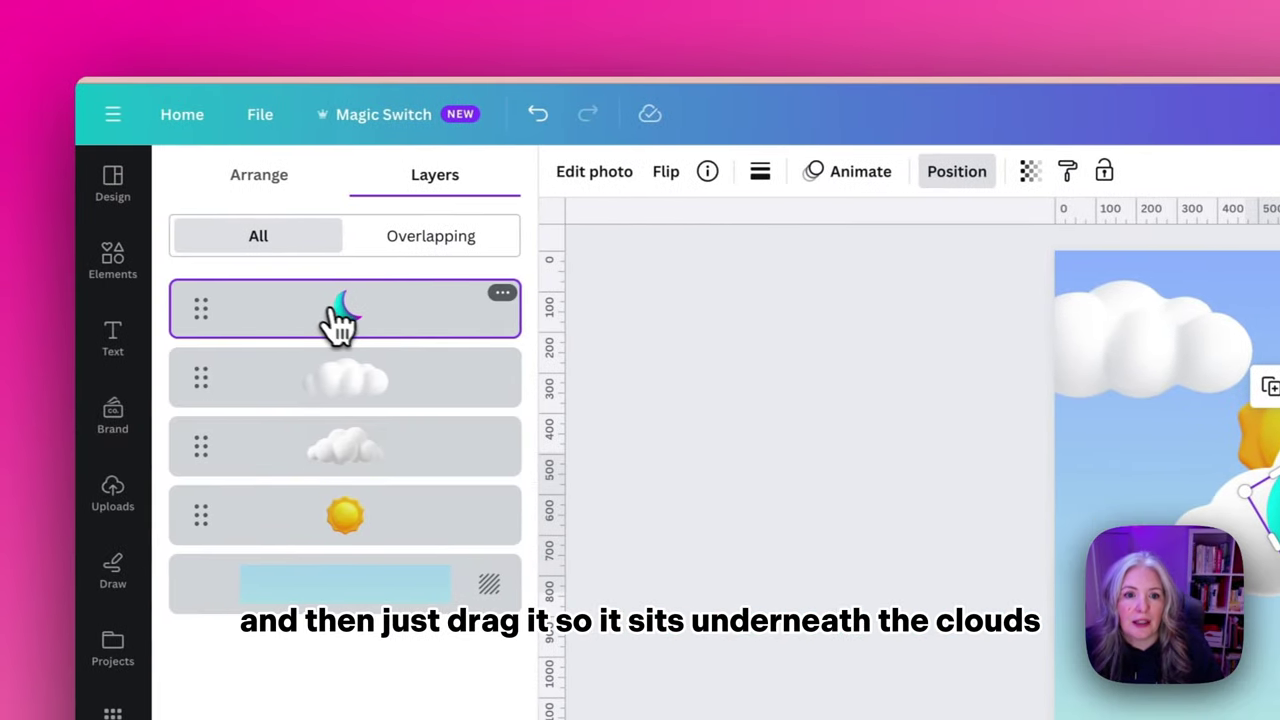
{"action": "left_click_drag", "start_coordinate": [343, 322], "coordinate": [337, 465]}
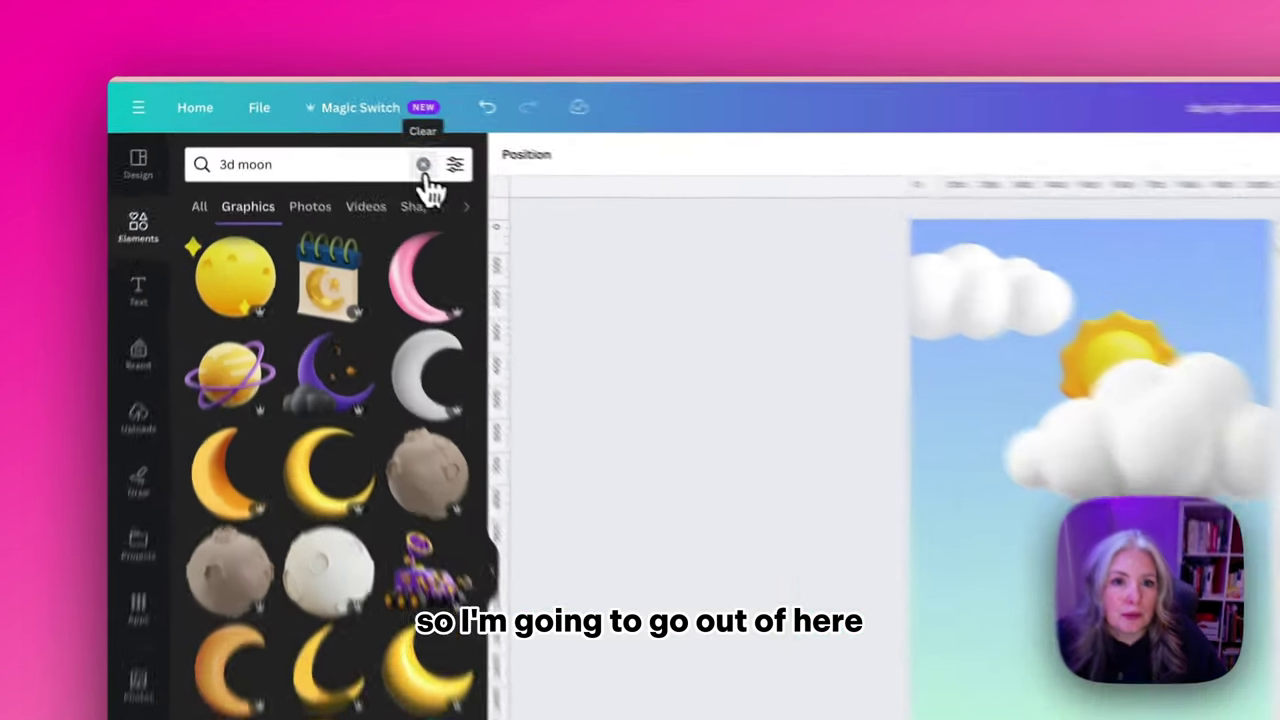
Step: Add a dark blue pill shape, enlarge it, and centre it below the clouds
{"action": "left_click", "coordinate": [355, 130]}
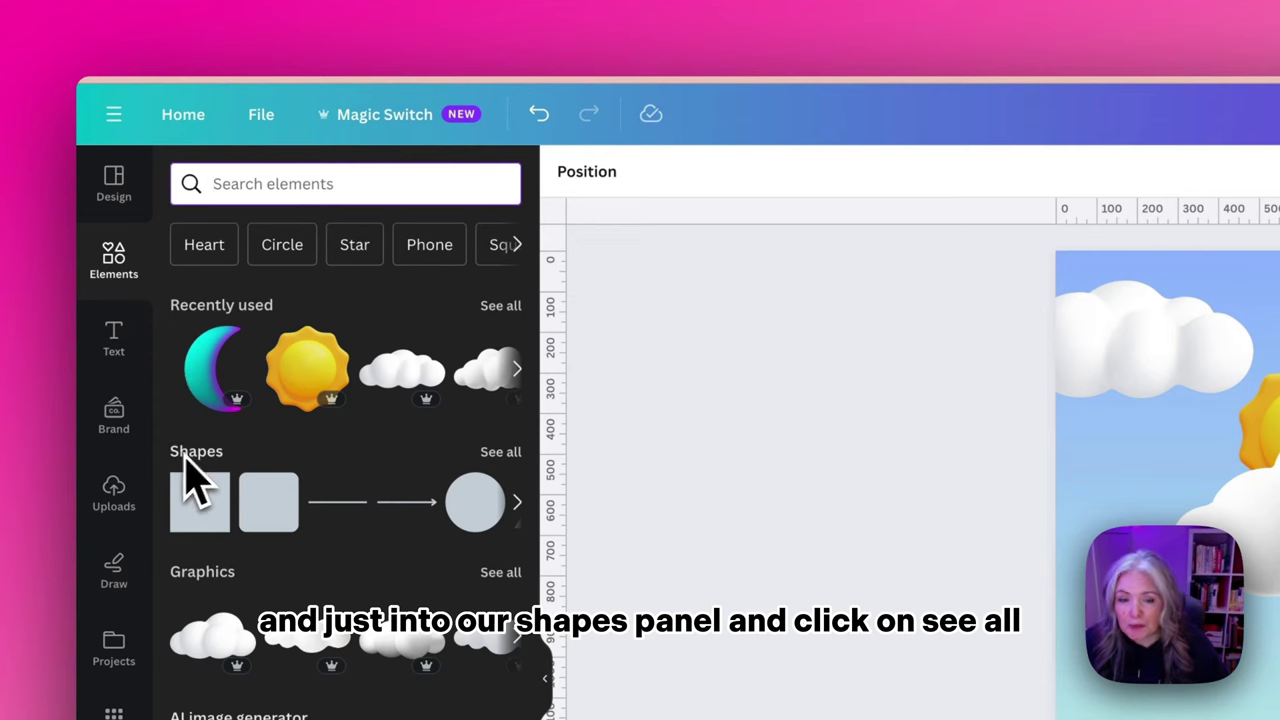
{"action": "left_click", "coordinate": [497, 452]}
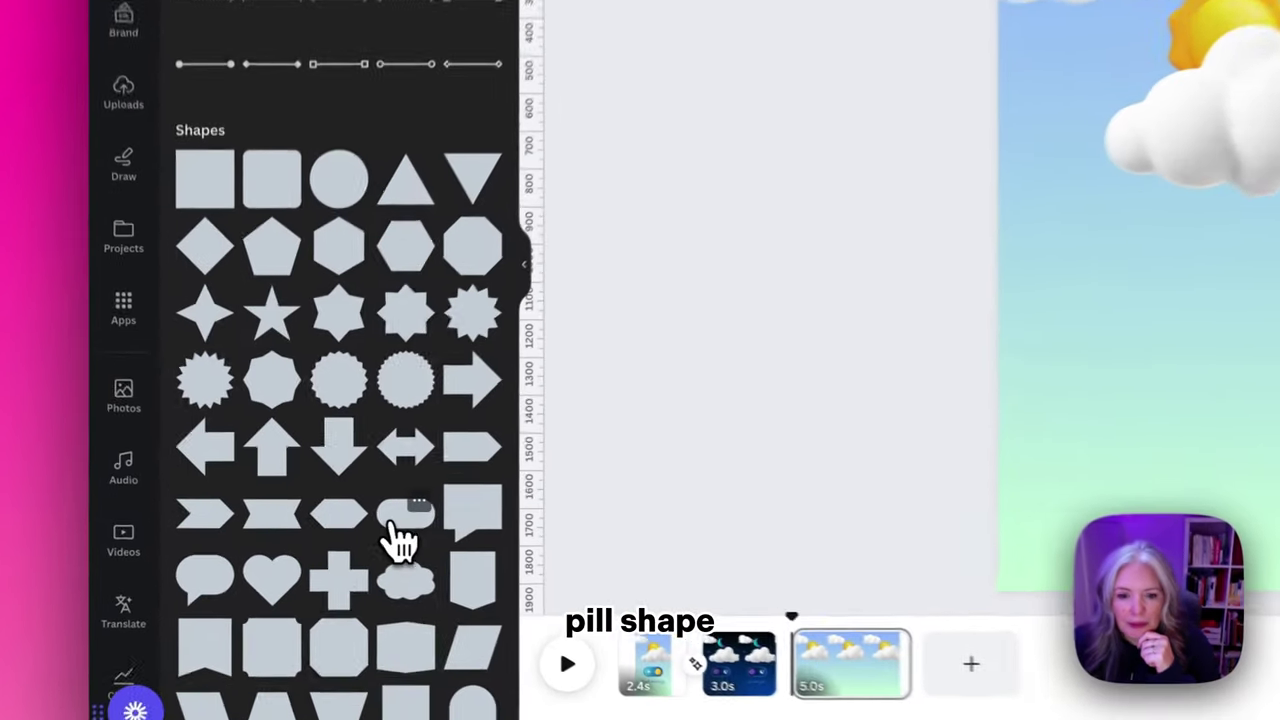
{"action": "left_click", "coordinate": [331, 518]}
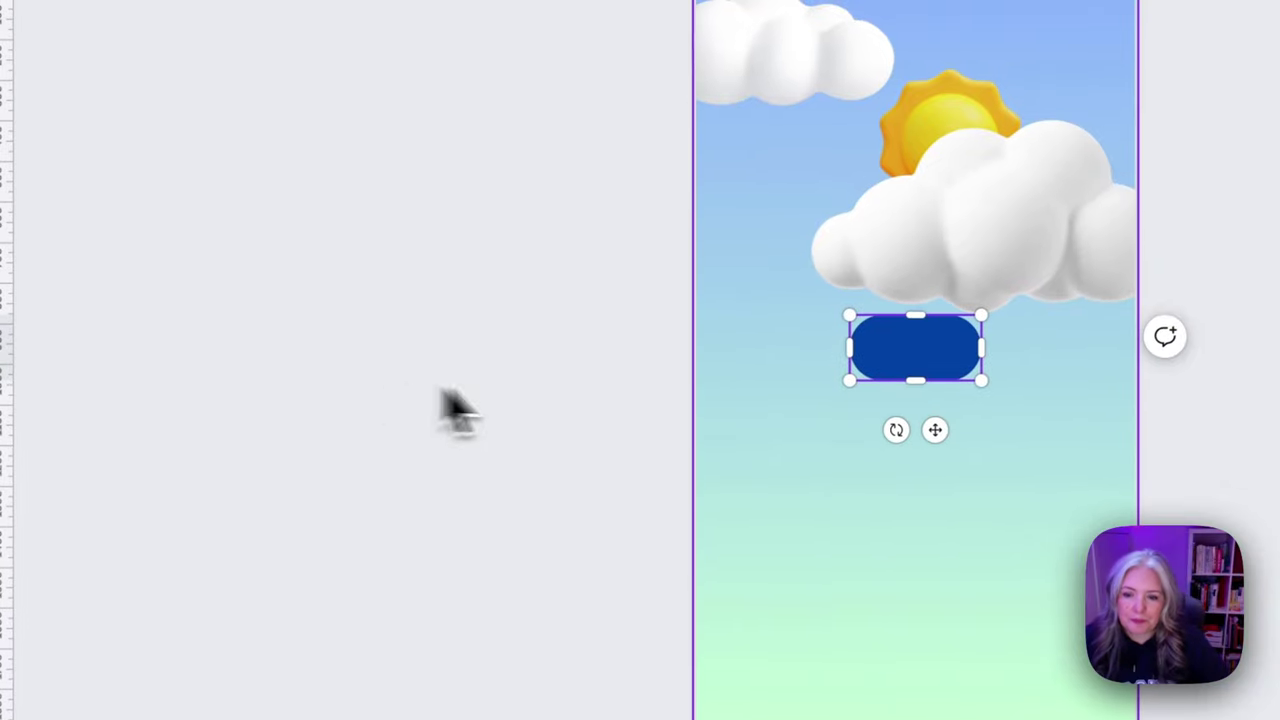
{"action": "left_click_drag", "start_coordinate": [988, 375], "coordinate": [1043, 391]}
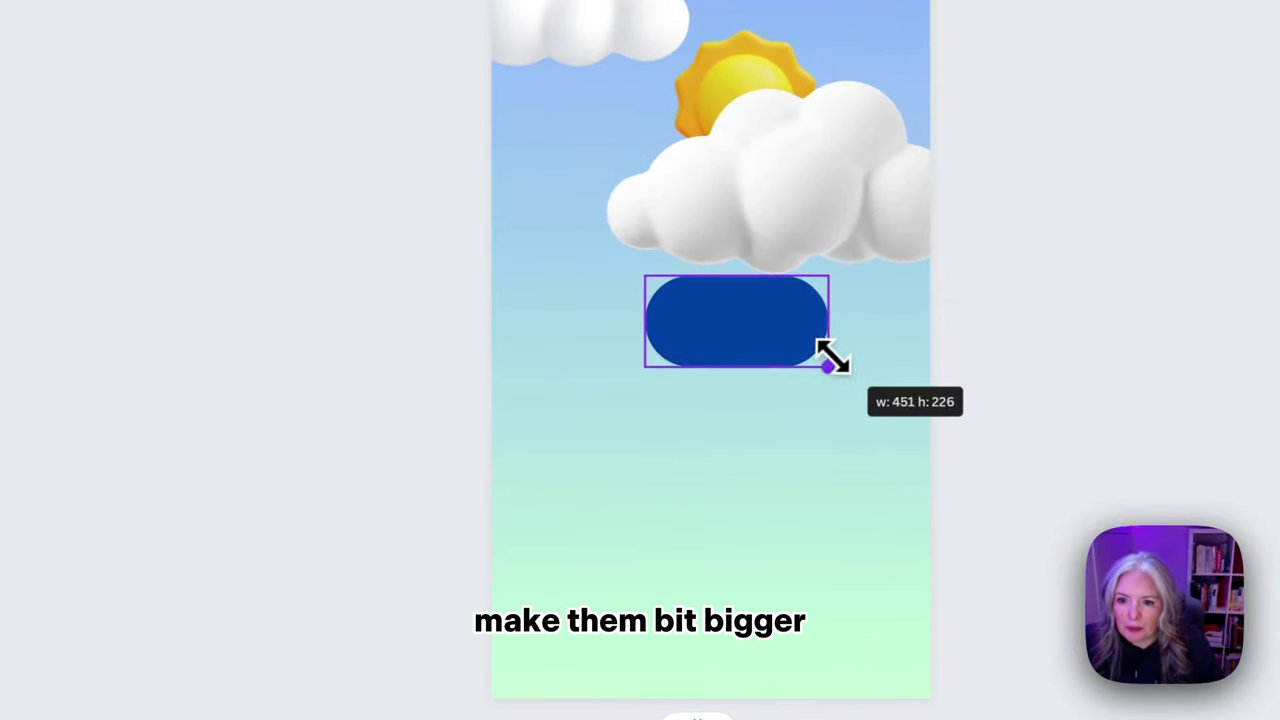
{"action": "left_click_drag", "start_coordinate": [832, 355], "coordinate": [834, 343]}
{"action": "left_click_drag", "start_coordinate": [749, 328], "coordinate": [719, 405]}
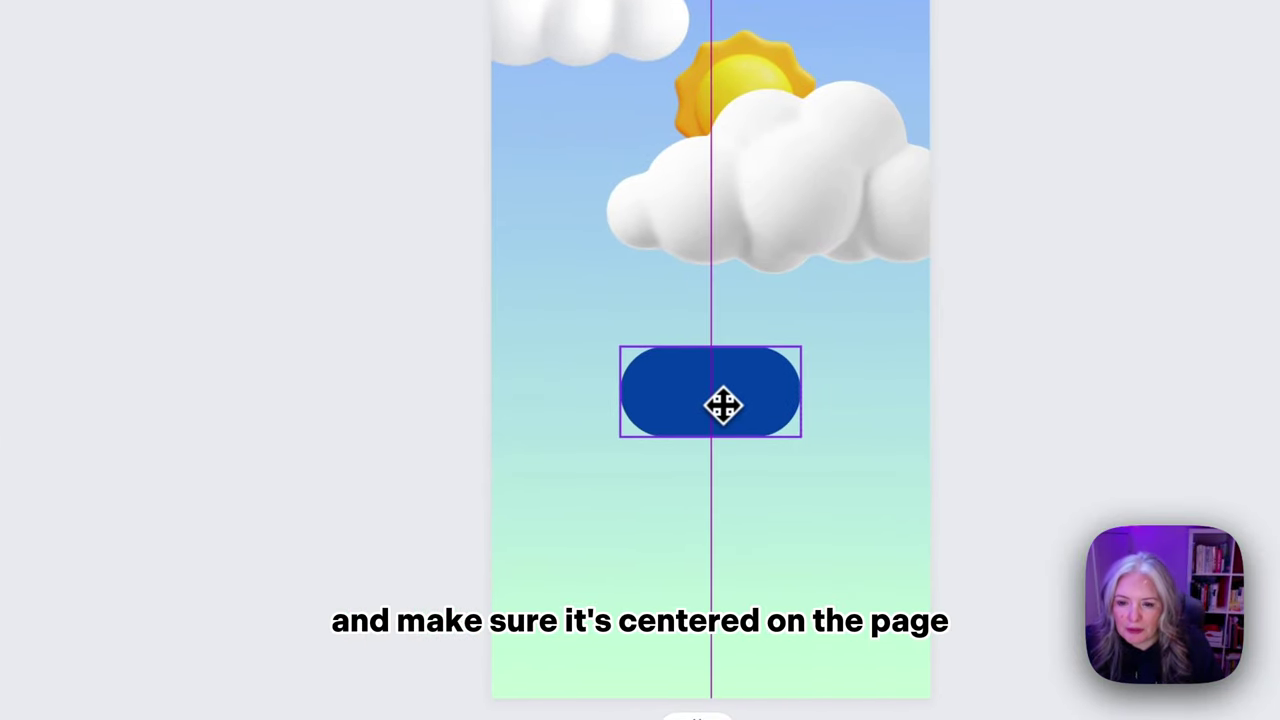
{"action": "left_click_drag", "start_coordinate": [620, 438], "coordinate": [617, 451]}
{"action": "left_click_drag", "start_coordinate": [689, 418], "coordinate": [705, 400]}
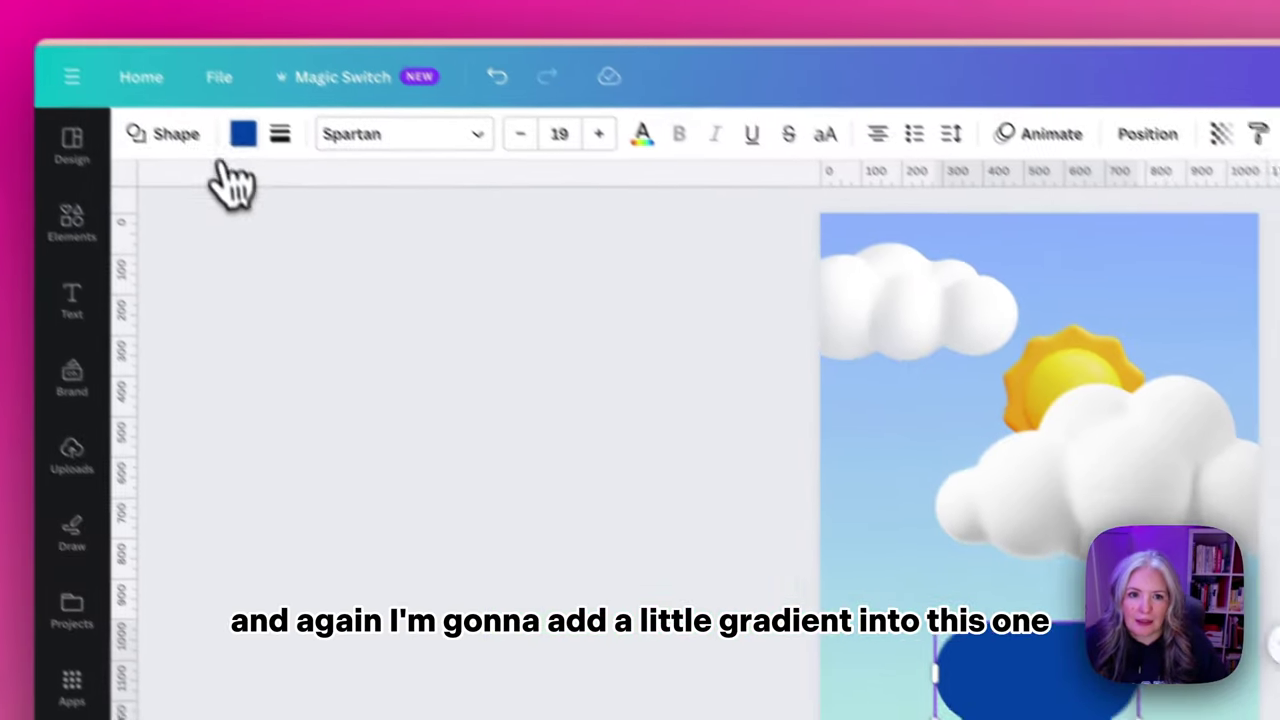
Step: Fill the pill with the teal-to-blue gradient from Document colours
{"action": "left_click", "coordinate": [240, 133]}
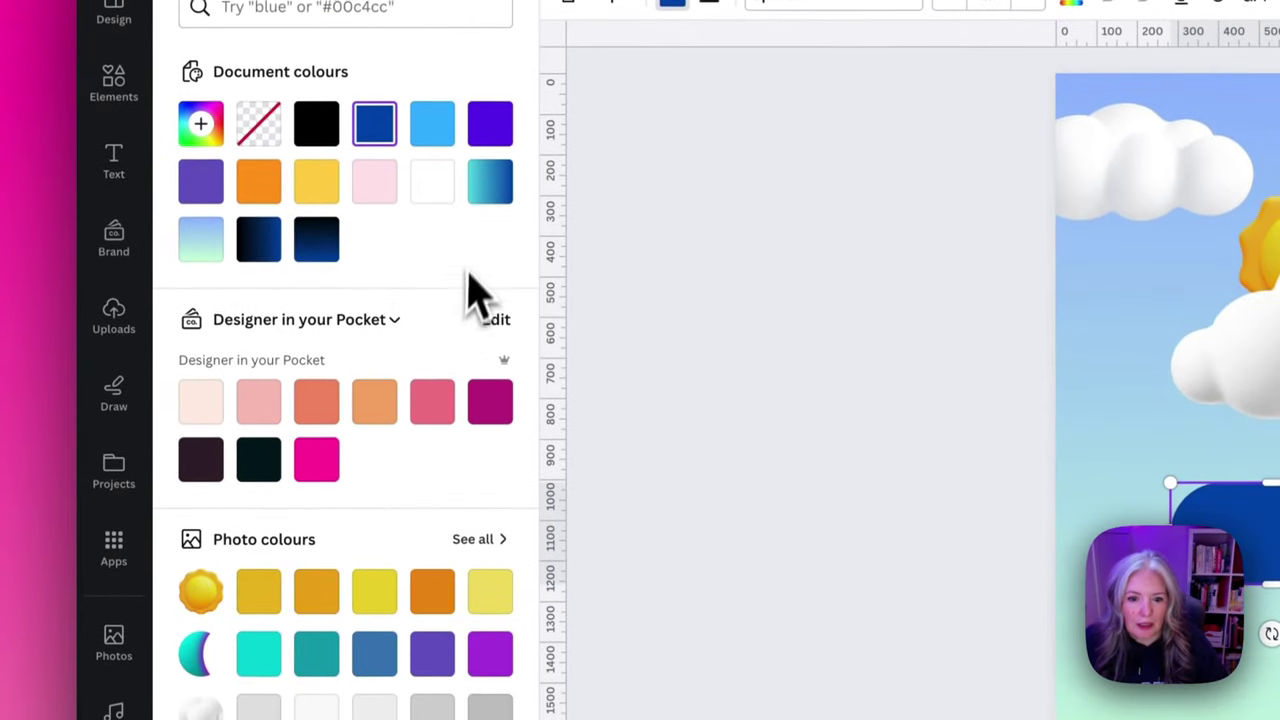
{"action": "left_click", "coordinate": [489, 180]}
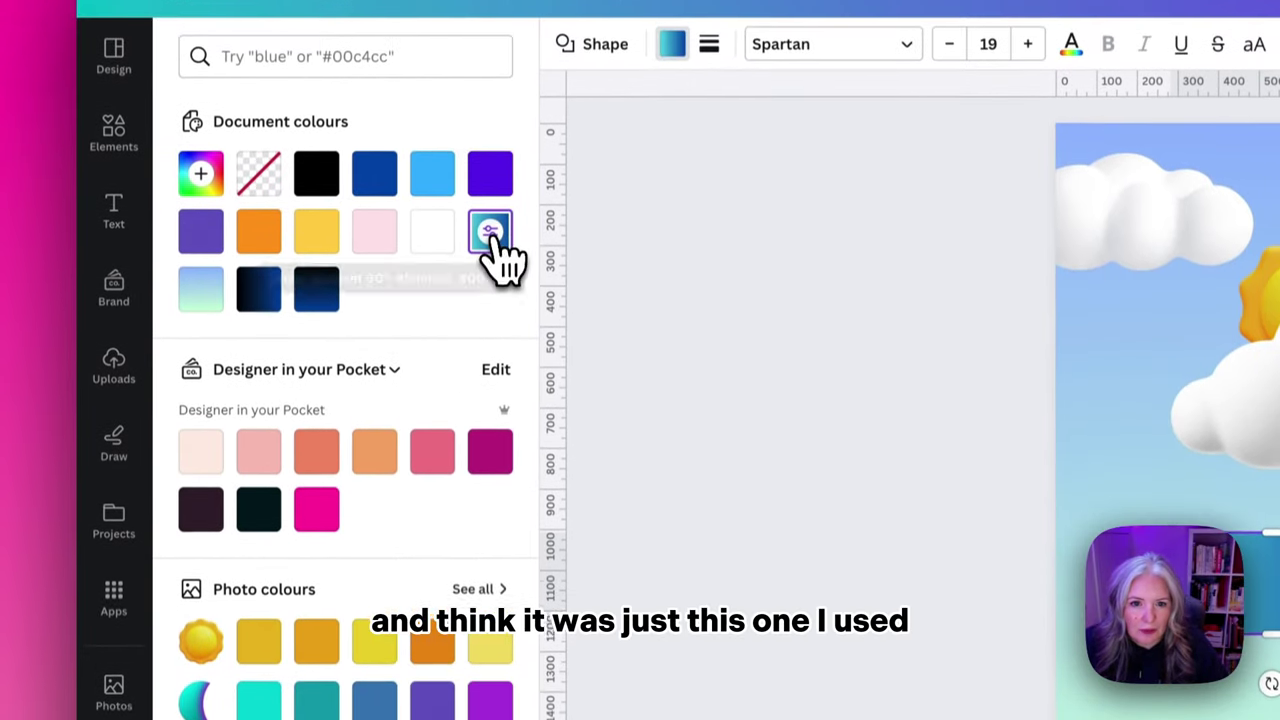
{"action": "scroll", "coordinate": [430, 450], "scroll_direction": "down", "scroll_amount": 5}
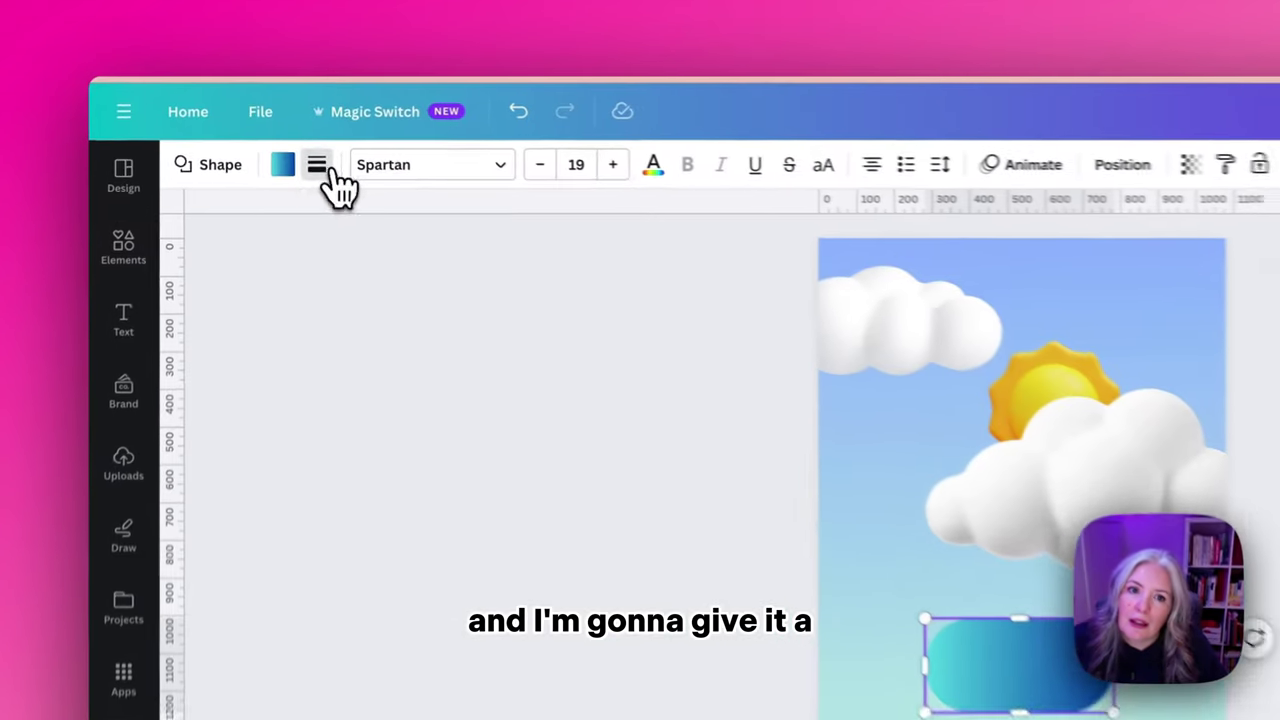
Step: Give the pill a solid dark blue border of weight 4
{"action": "left_click", "coordinate": [286, 123]}
{"action": "left_click_drag", "start_coordinate": [331, 308], "coordinate": [333, 309]}
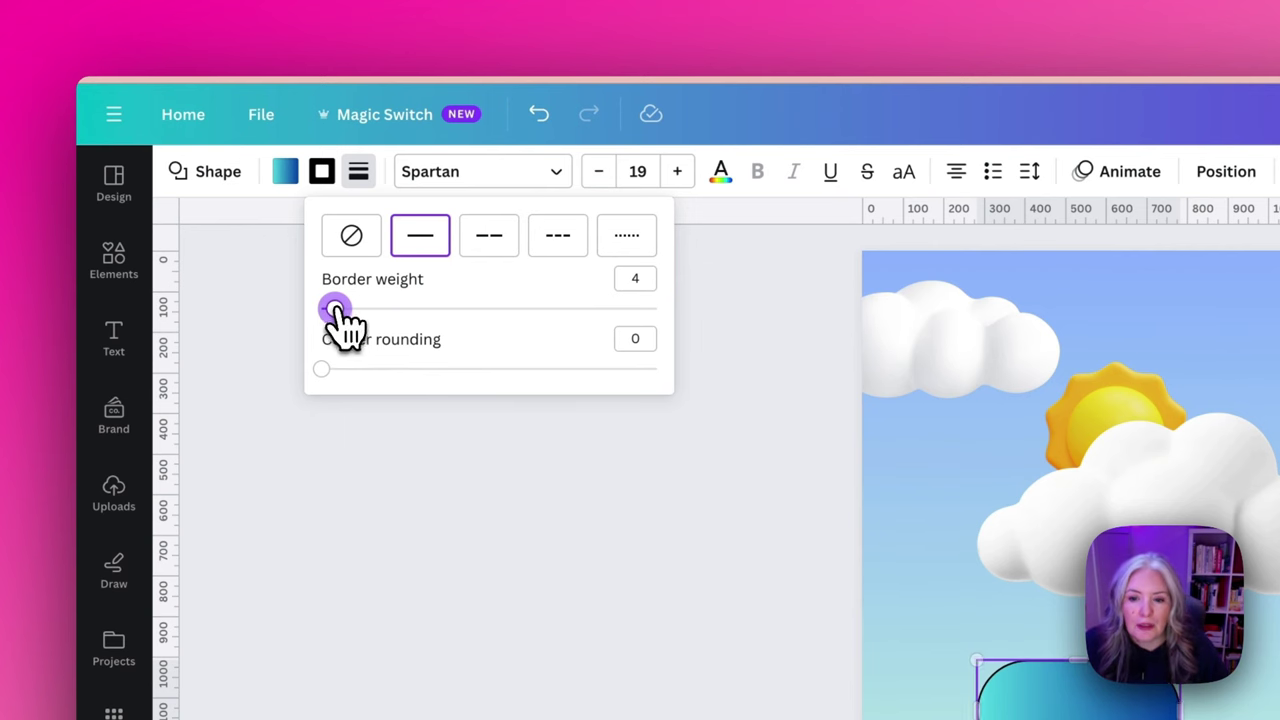
{"action": "left_click", "coordinate": [322, 171]}
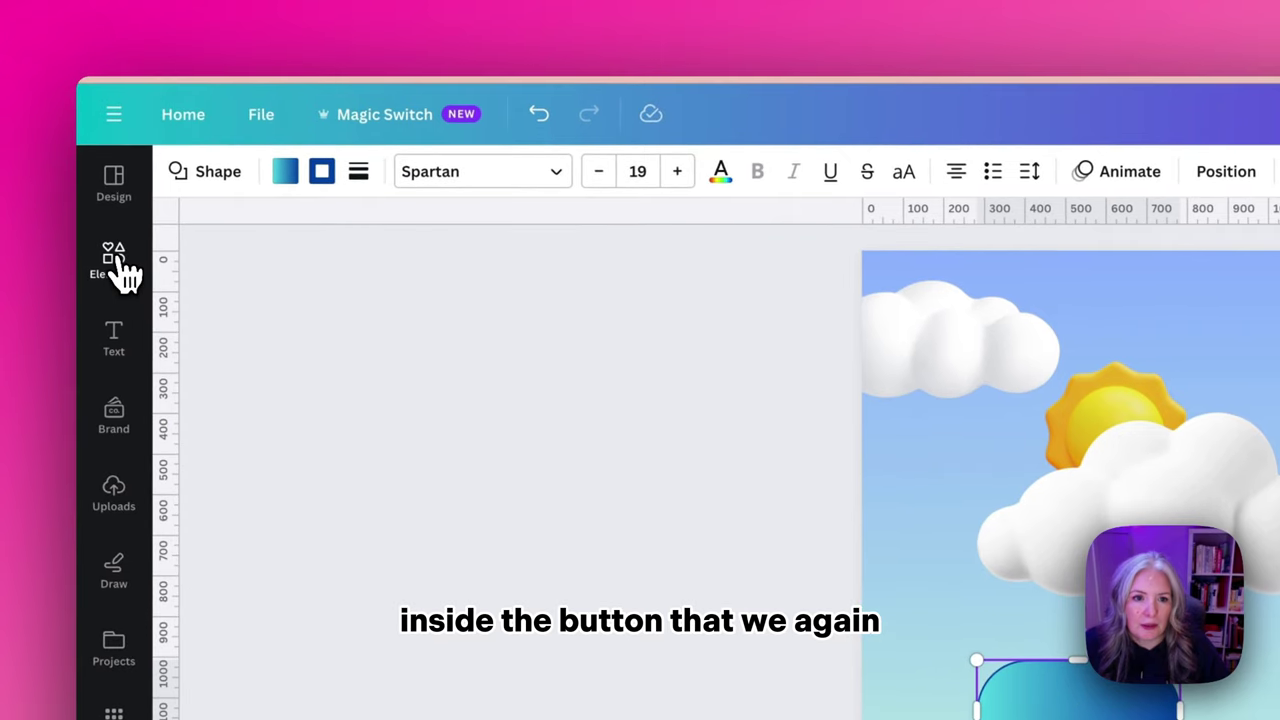
Step: Search Elements for 'sun icon' and place a sun icon on the pill's left end
{"action": "left_click", "coordinate": [120, 268]}
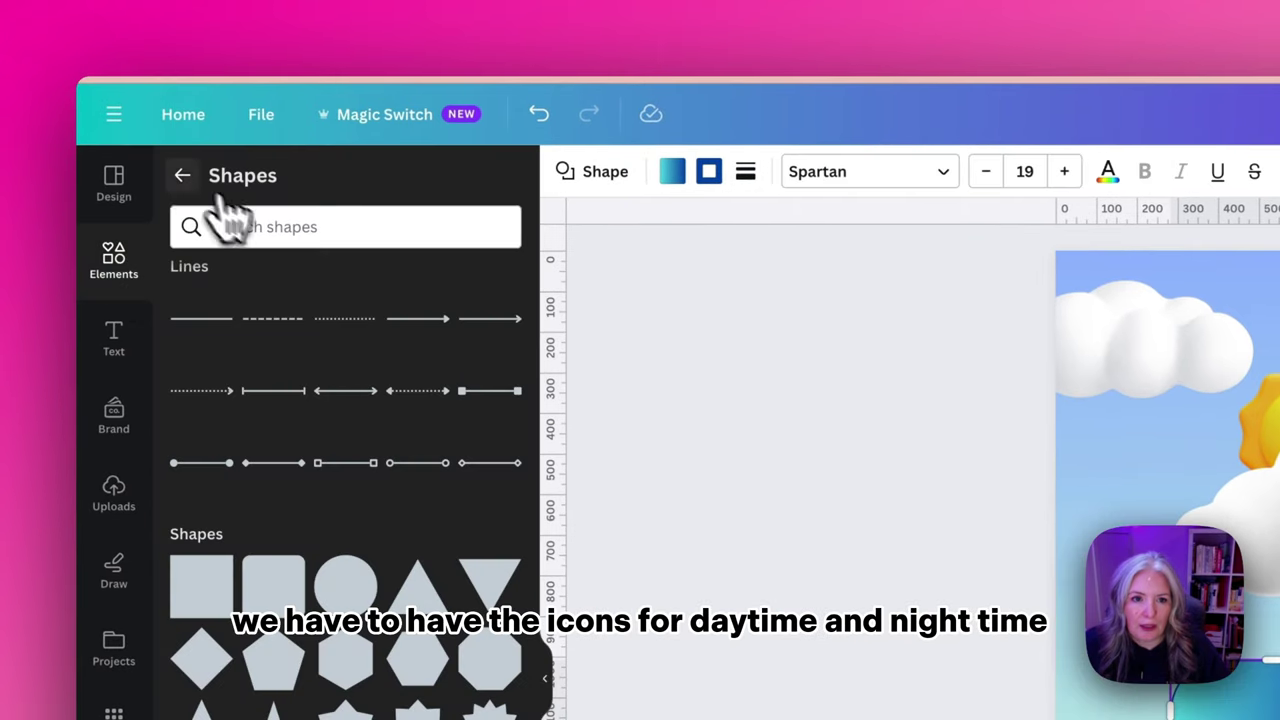
{"action": "left_click", "coordinate": [180, 176]}
{"action": "left_click", "coordinate": [192, 184]}
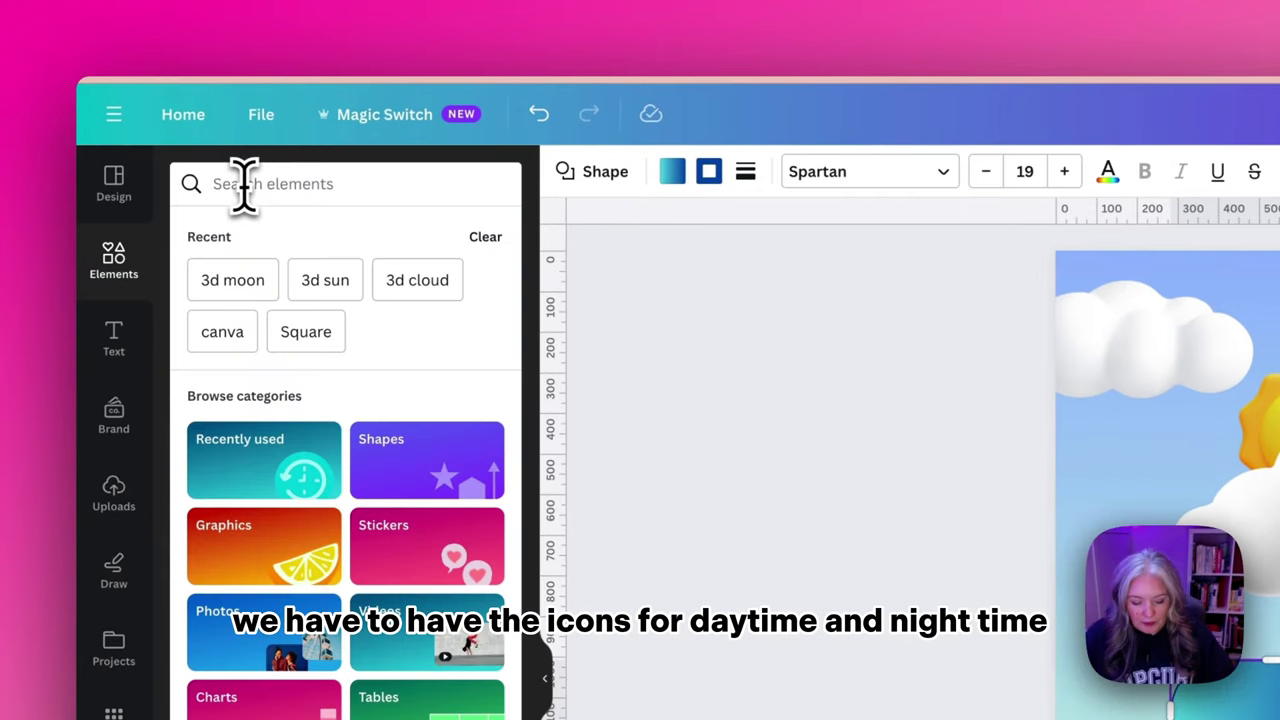
{"action": "type", "text": "su"}
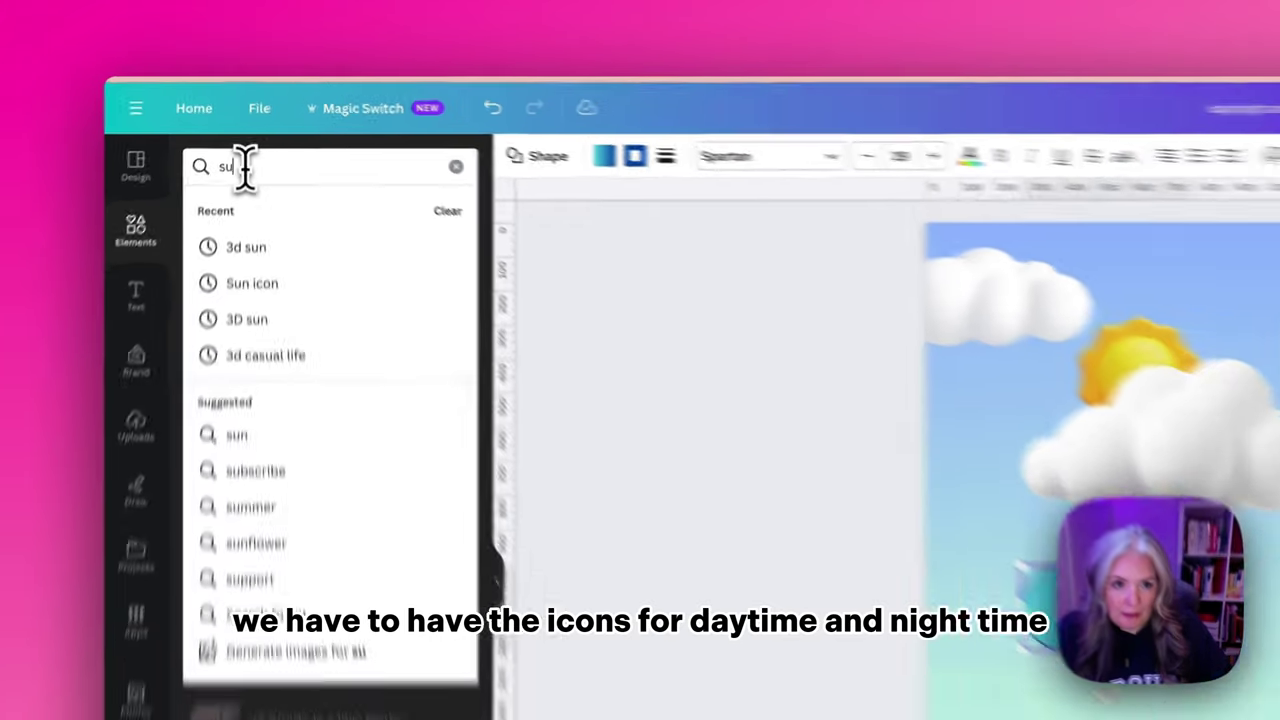
{"action": "type", "text": "n i"}
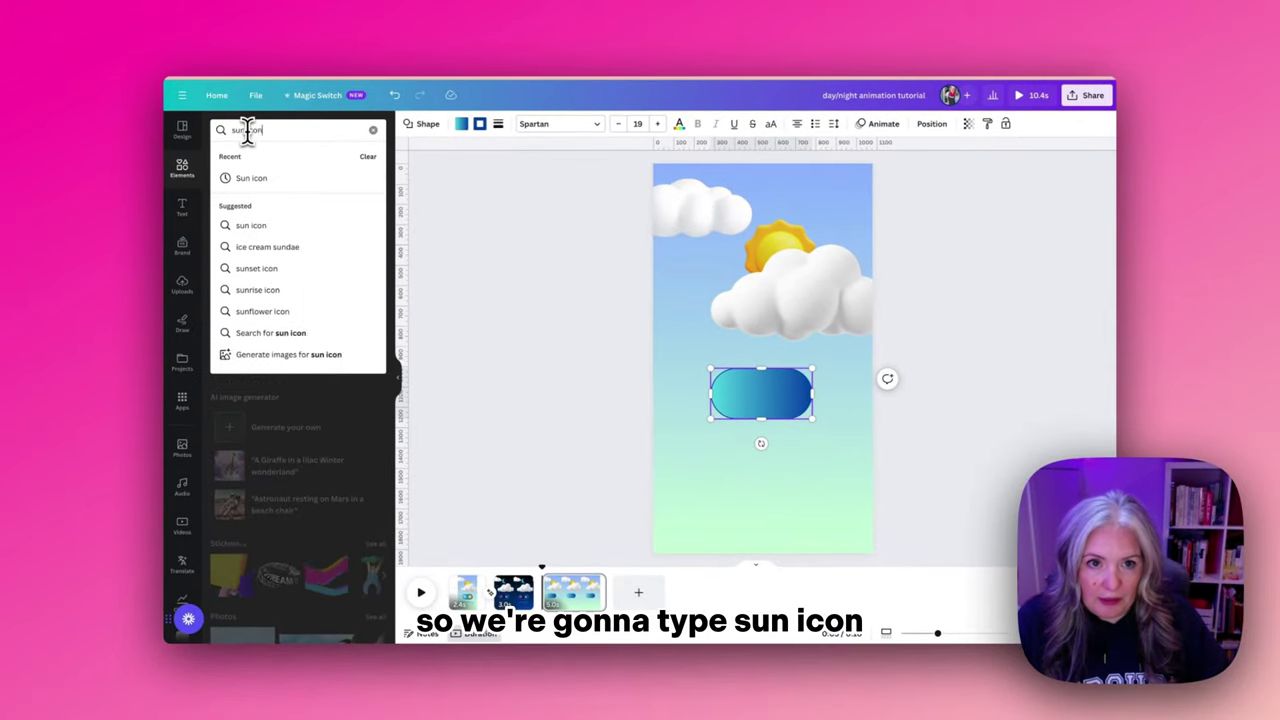
{"action": "type", "text": "con"}
{"action": "key", "text": "Return"}
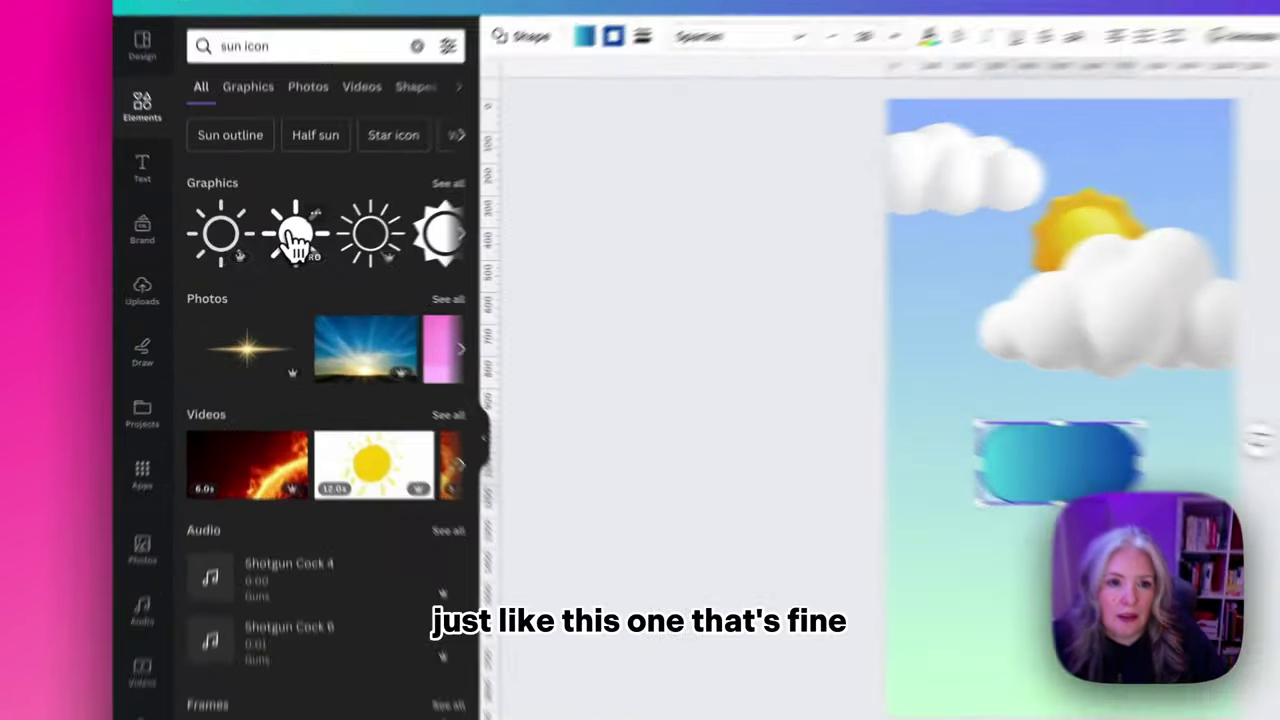
{"action": "left_click", "coordinate": [287, 258]}
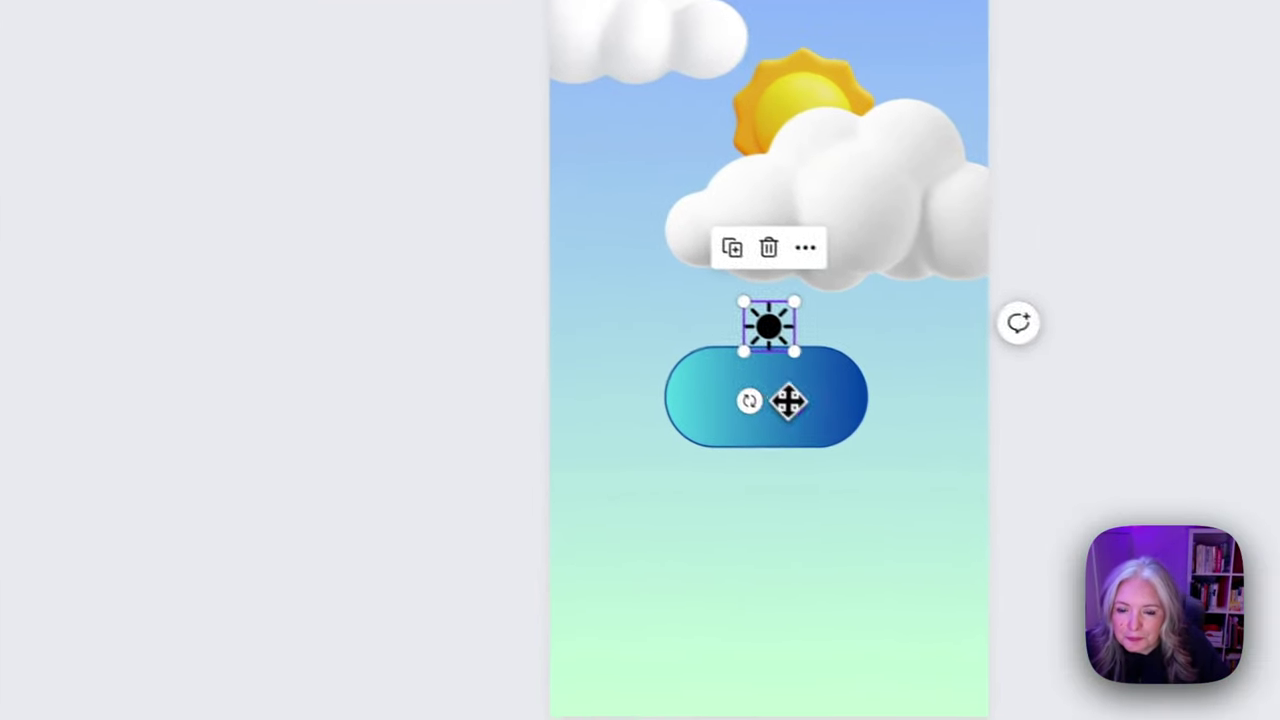
{"action": "left_click_drag", "start_coordinate": [1100, 516], "coordinate": [1061, 575]}
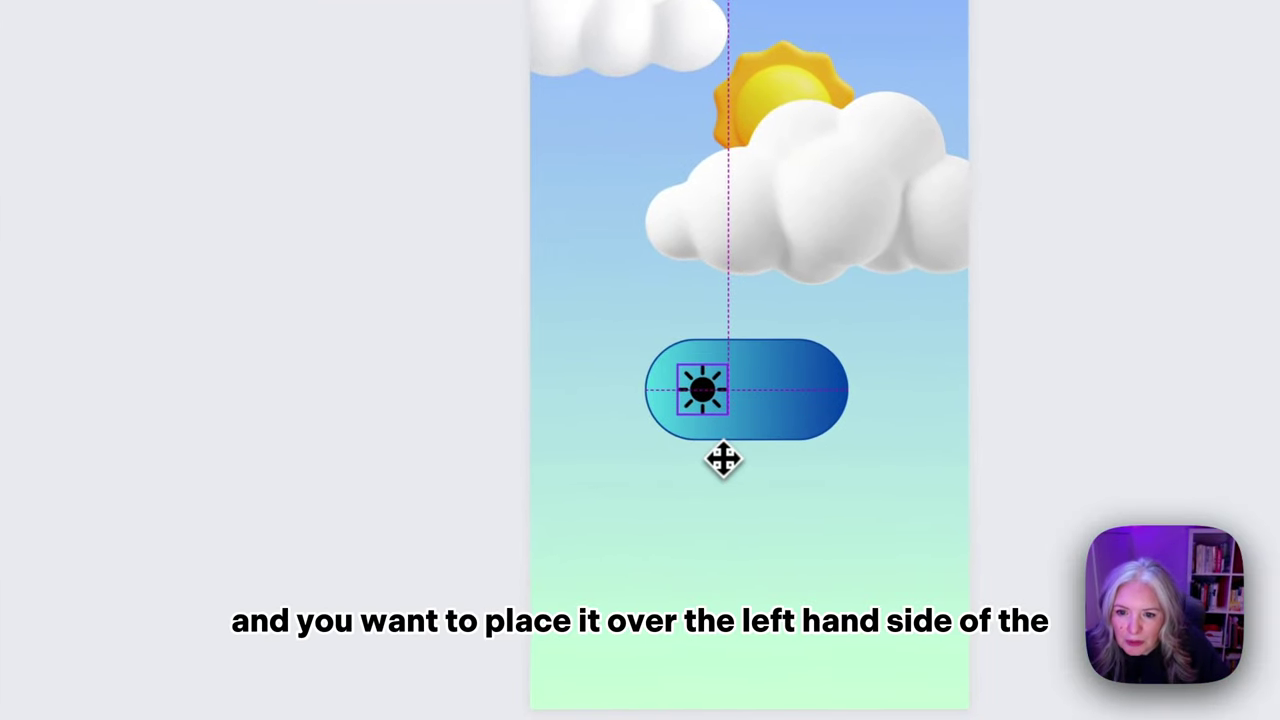
{"action": "left_click_drag", "start_coordinate": [715, 460], "coordinate": [715, 460]}
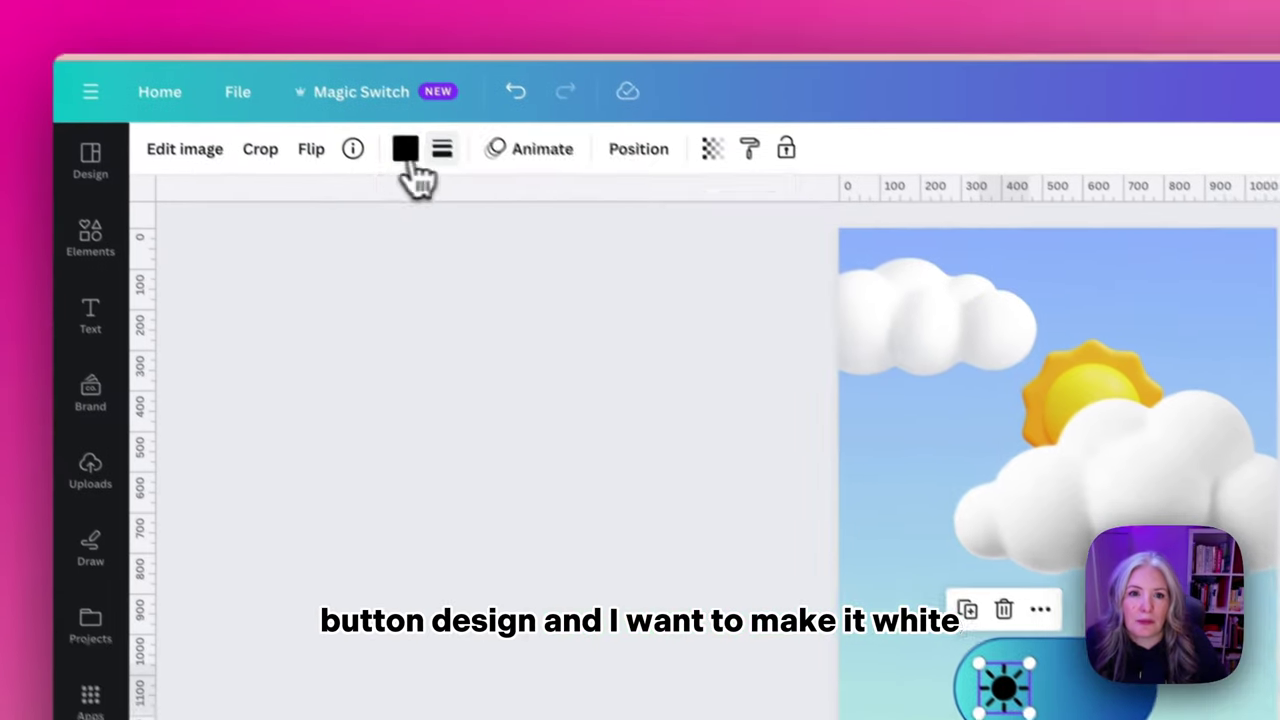
Step: Recolour the sun icon white, then deselect everything
{"action": "left_click", "coordinate": [455, 172]}
{"action": "left_click", "coordinate": [430, 172]}
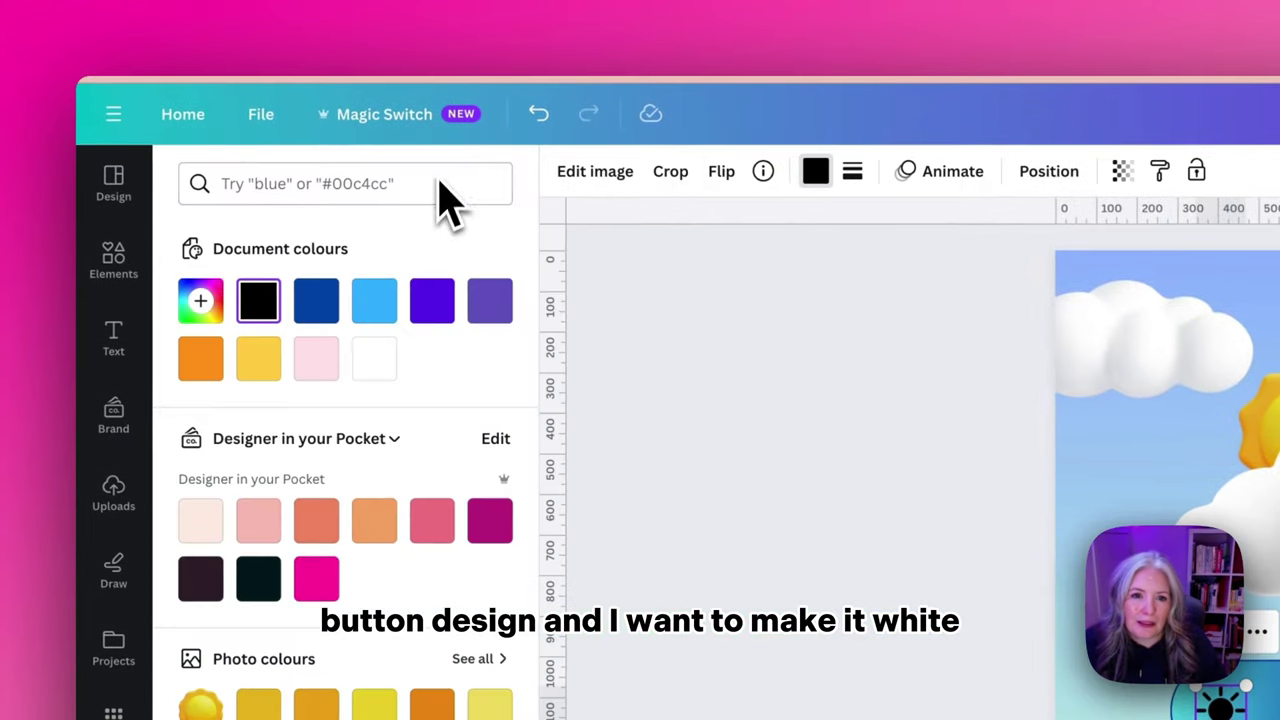
{"action": "left_click", "coordinate": [368, 370]}
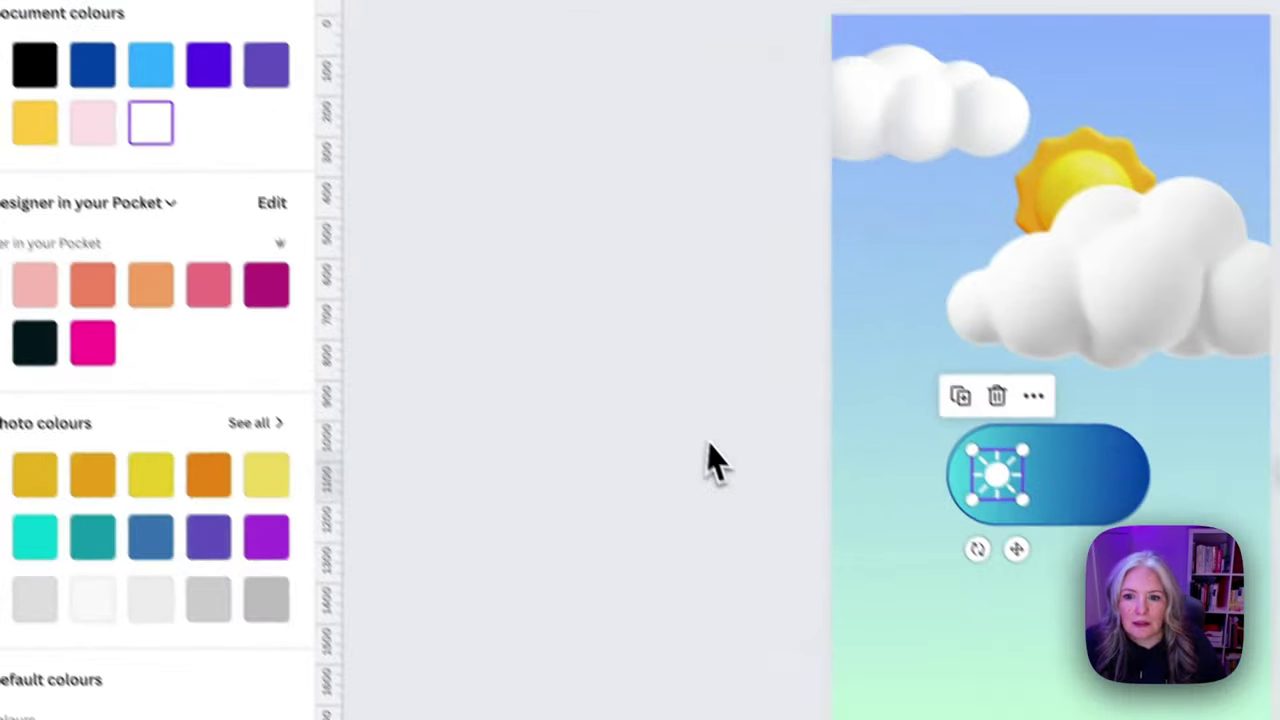
{"action": "key", "text": "Escape"}
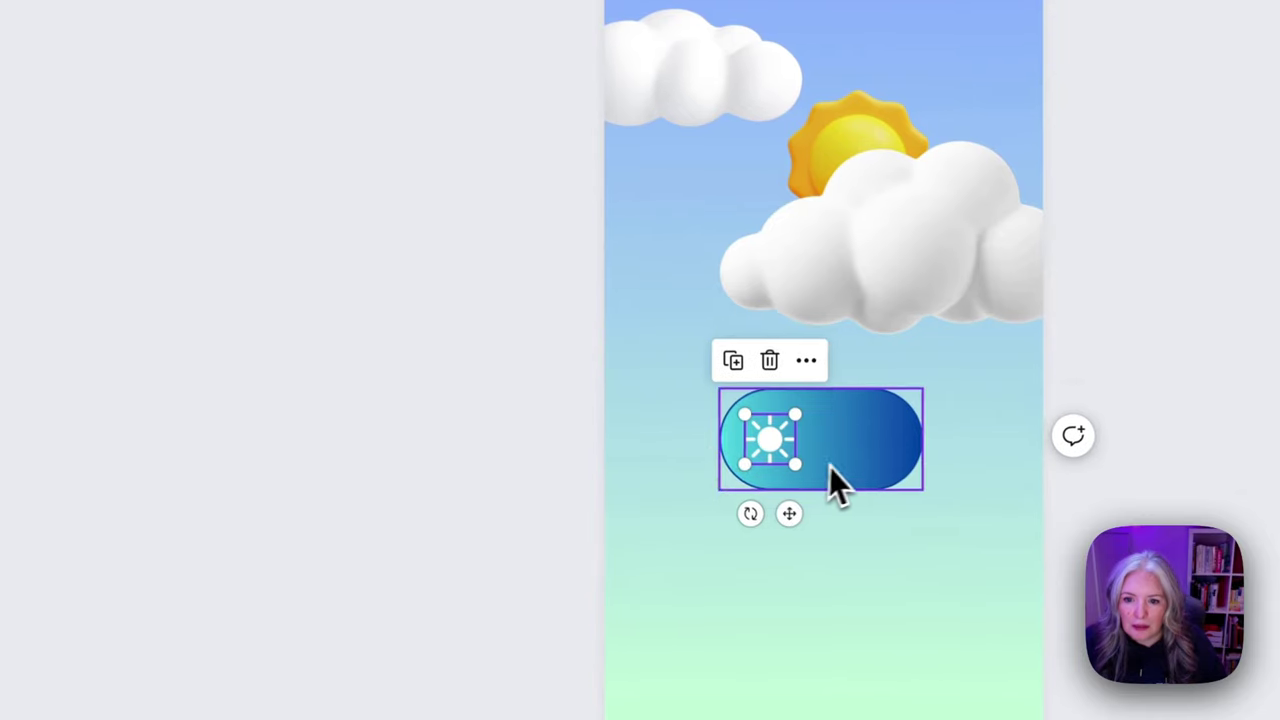
{"action": "left_click", "coordinate": [843, 486]}
{"action": "left_click", "coordinate": [525, 450]}
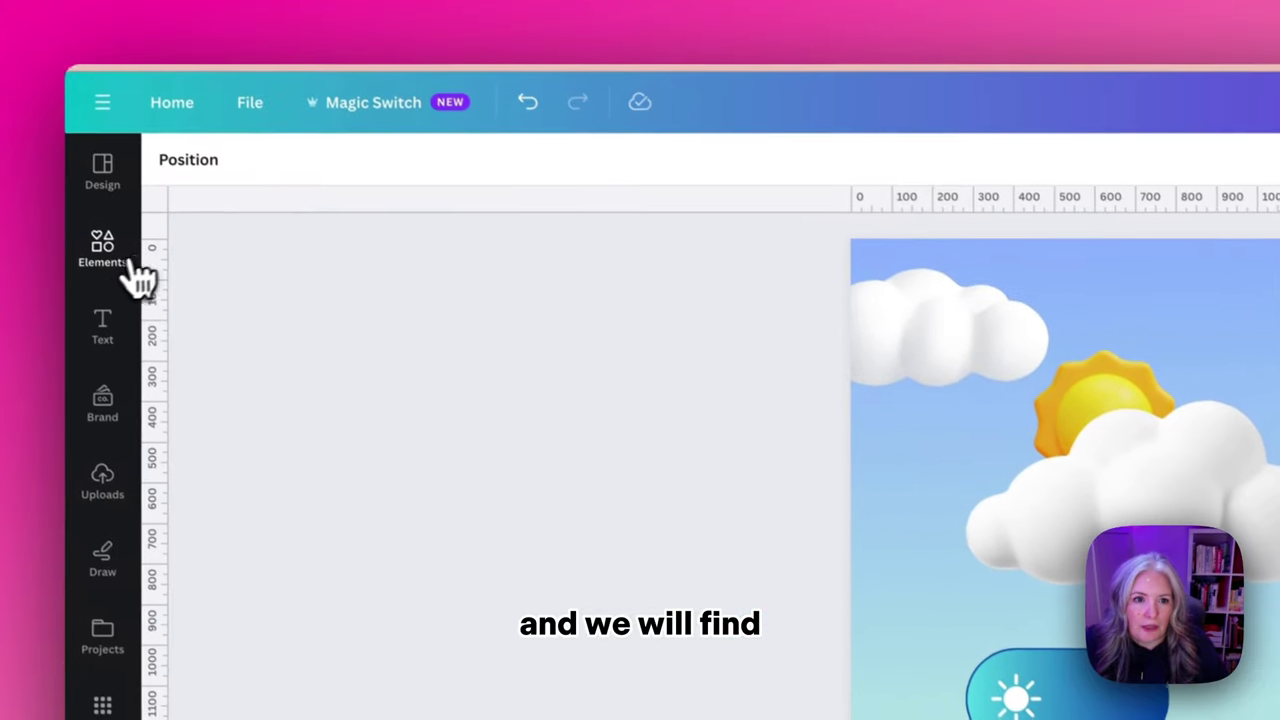
Step: Search Elements for 'moon icon' and add a crescent moon graphic to the page
{"action": "left_click", "coordinate": [134, 266]}
{"action": "left_click", "coordinate": [262, 185]}
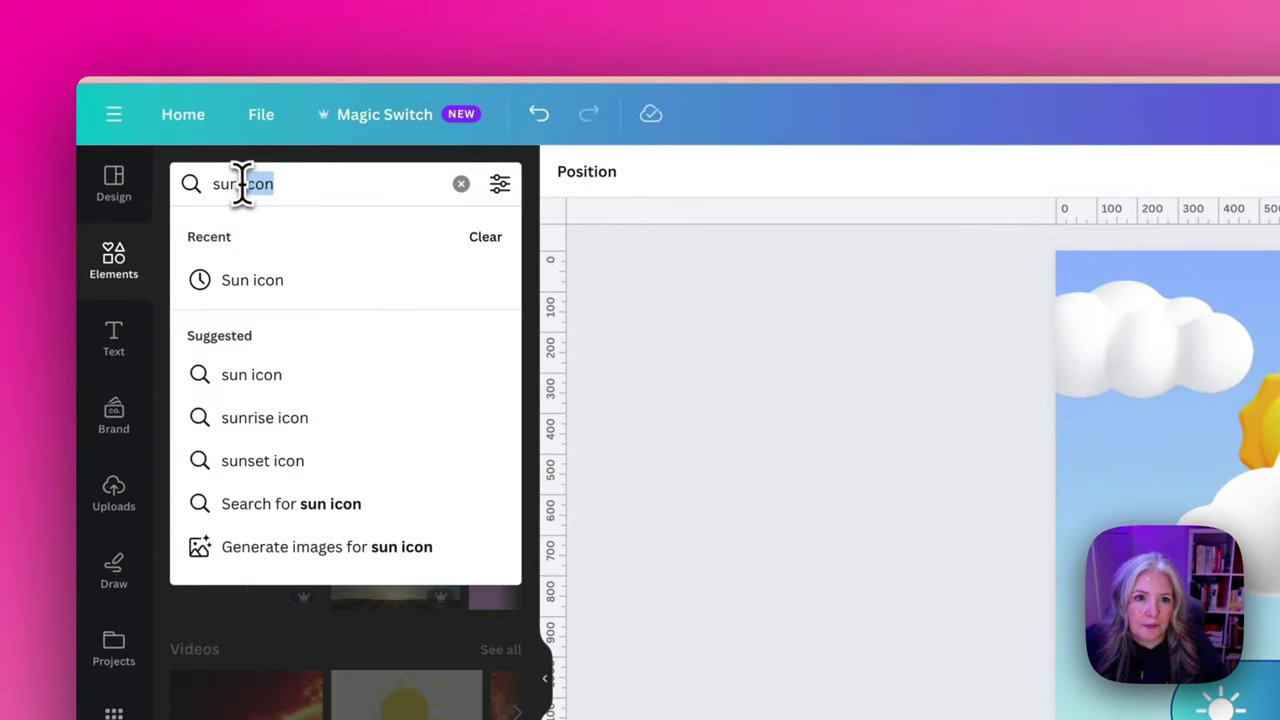
{"action": "key", "text": "BackSpace"}
{"action": "key", "text": "BackSpace"}
{"action": "key", "text": "BackSpace"}
{"action": "key", "text": "BackSpace"}
{"action": "key", "text": "BackSpace"}
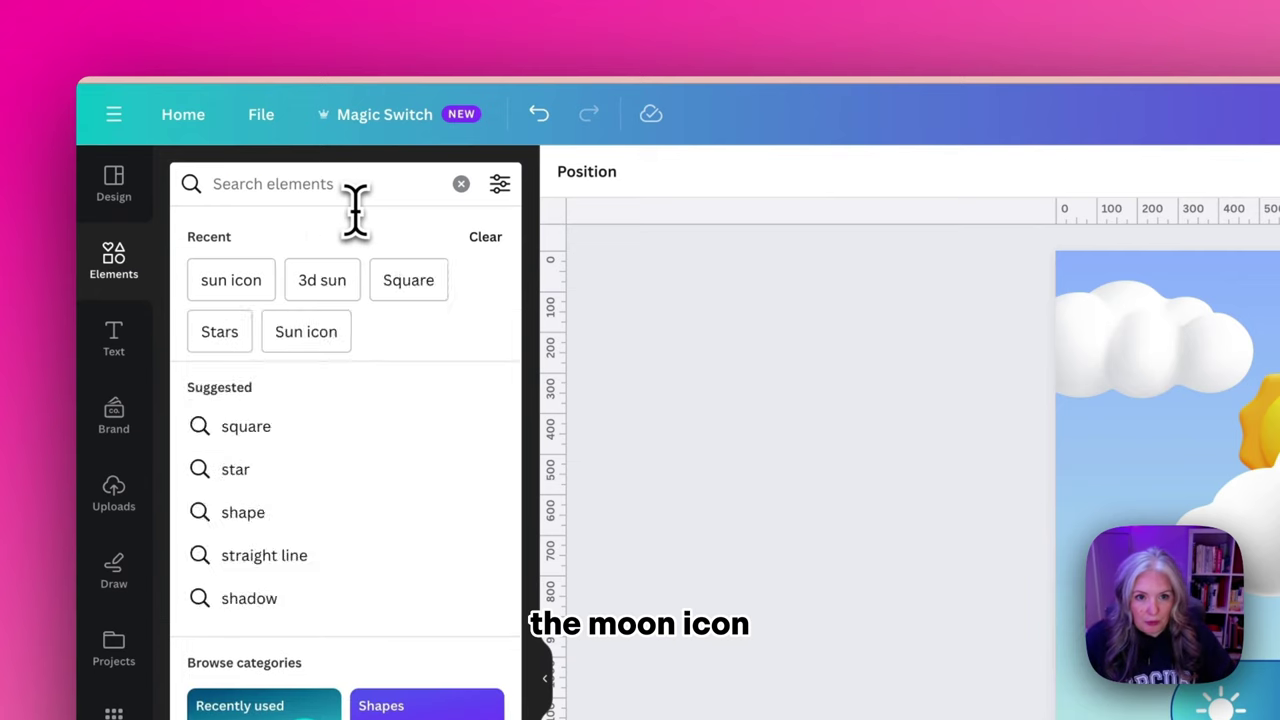
{"action": "type", "text": "moo"}
{"action": "type", "text": "n"}
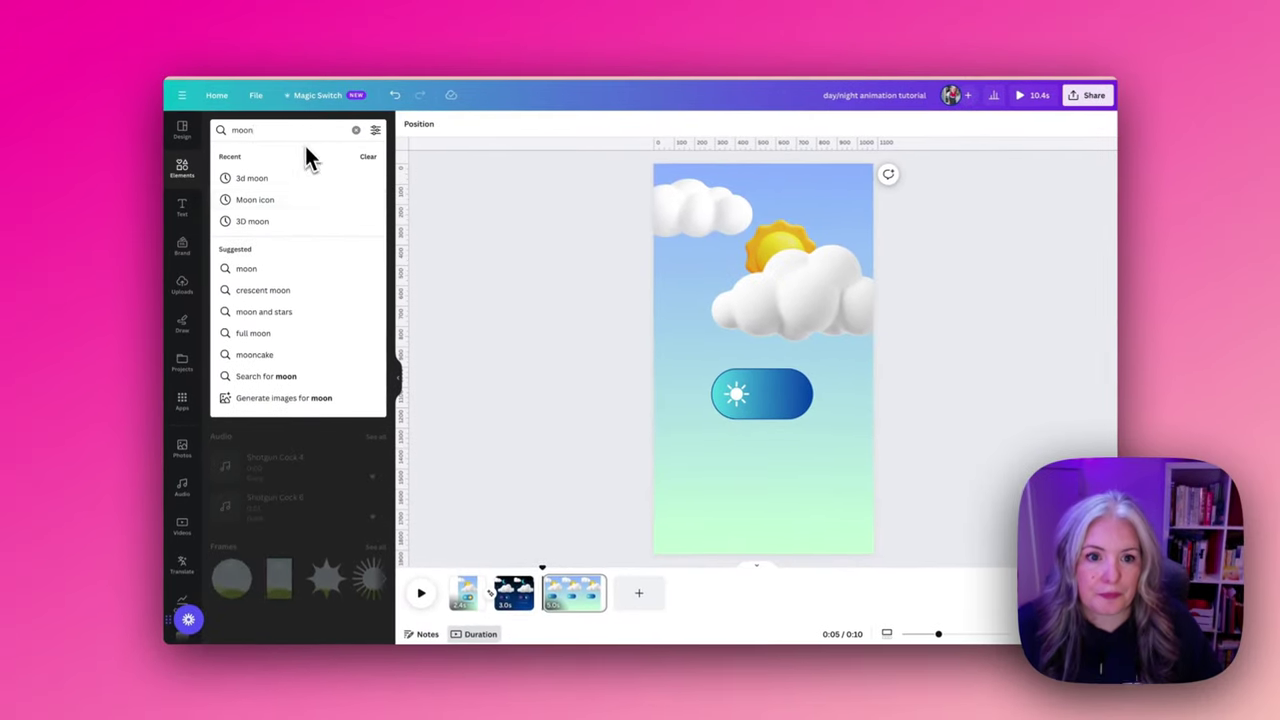
{"action": "type", "text": " icon"}
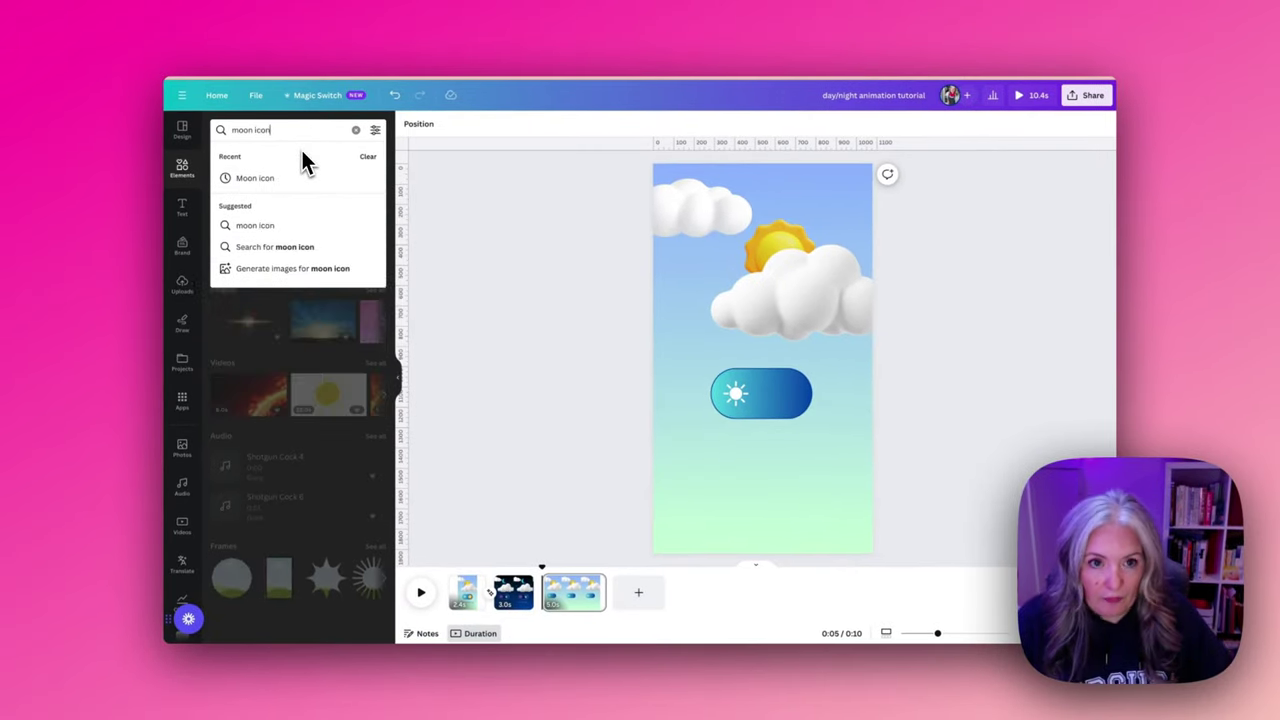
{"action": "key", "text": "Return"}
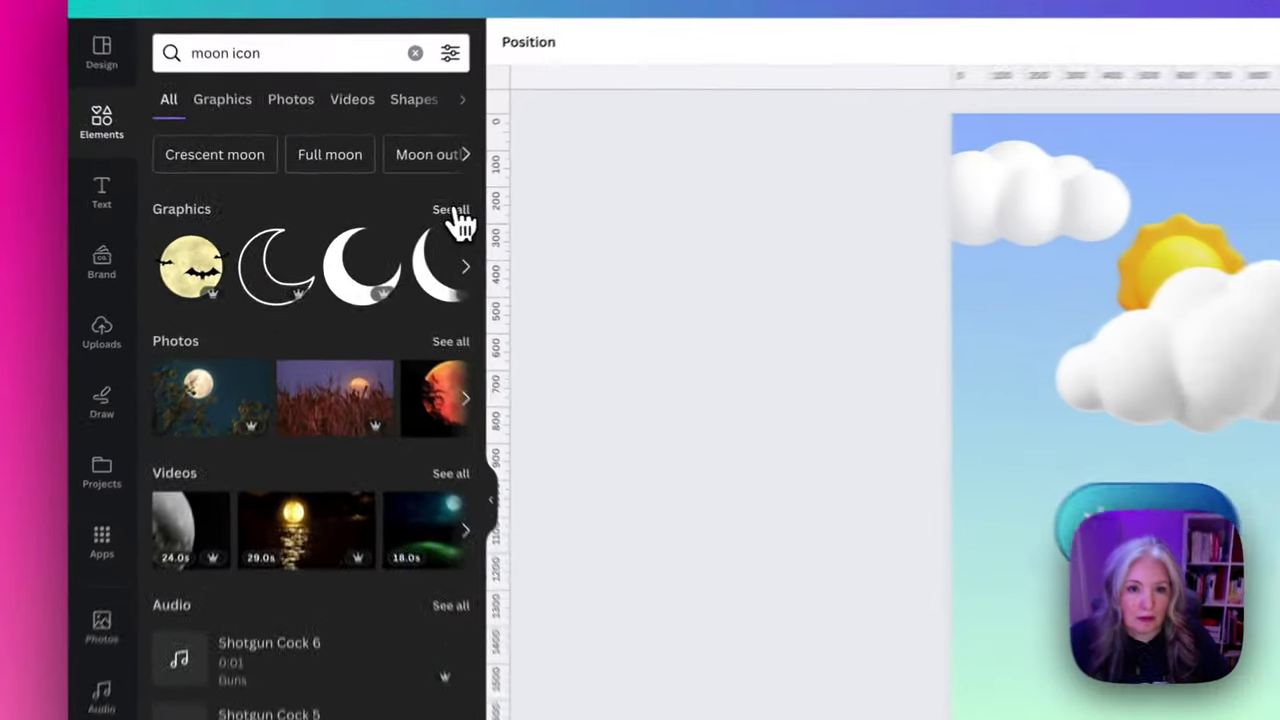
{"action": "left_click", "coordinate": [375, 217]}
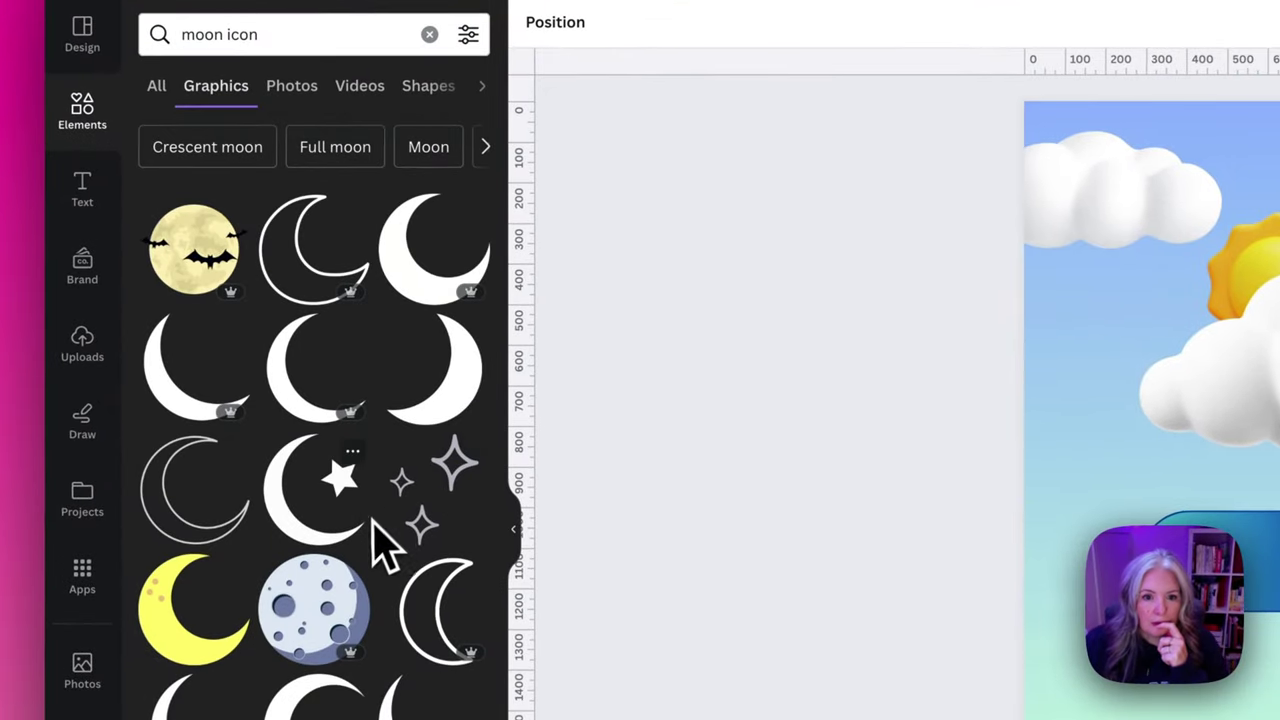
{"action": "left_click", "coordinate": [433, 442]}
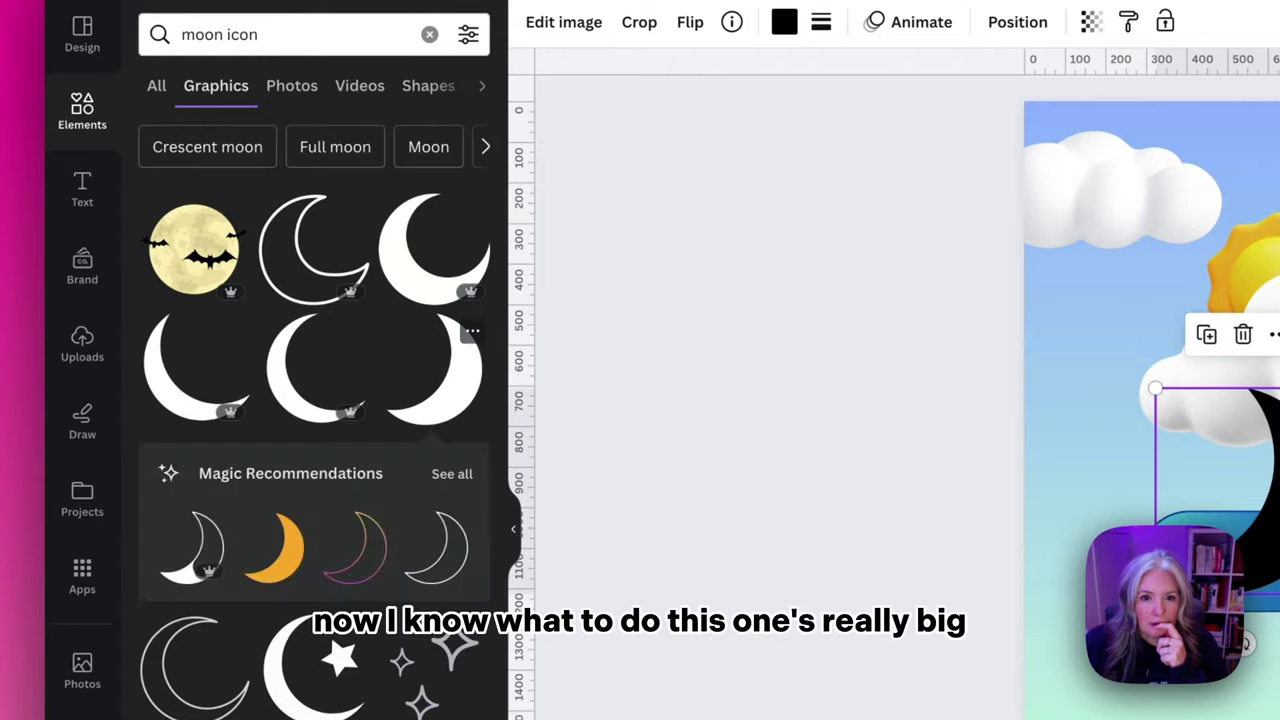
Step: Shrink the moon, place it in the toggle's right end, flip it horizontally and make it white
{"action": "left_click", "coordinate": [522, 535]}
{"action": "left_click_drag", "start_coordinate": [1155, 388], "coordinate": [1256, 569]}
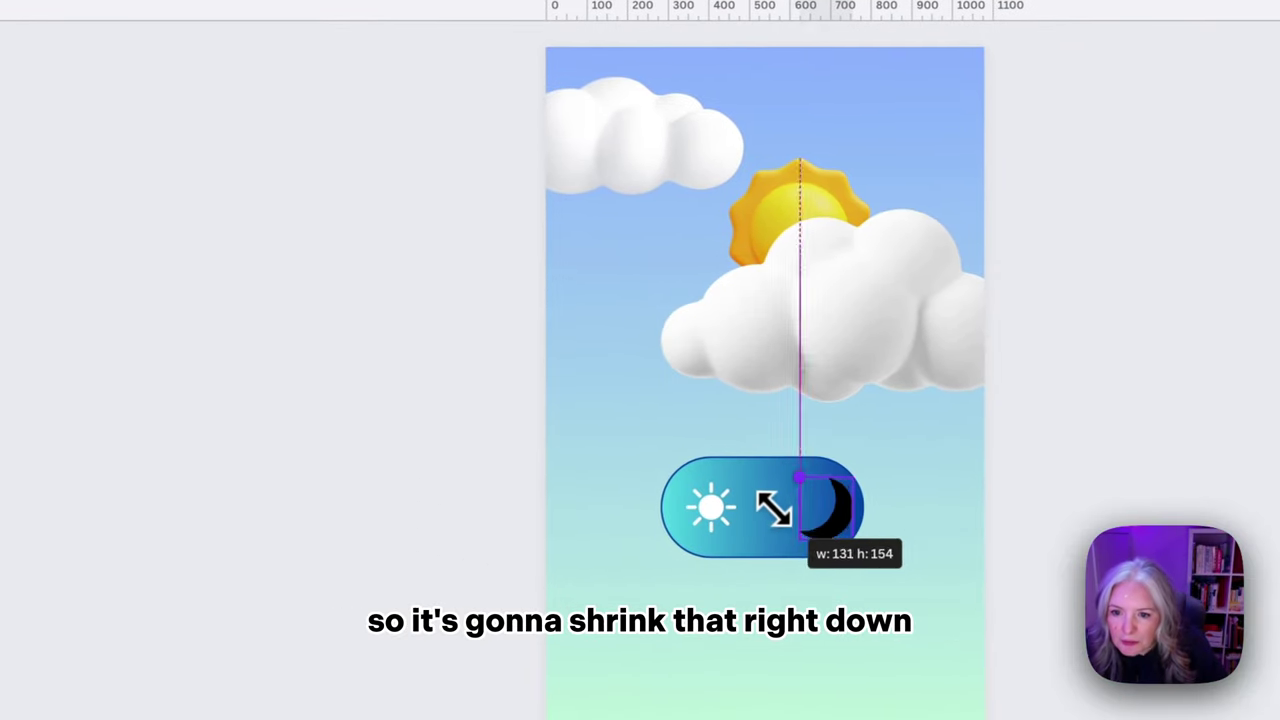
{"action": "left_click_drag", "start_coordinate": [776, 510], "coordinate": [814, 510]}
{"action": "left_click", "coordinate": [331, 165]}
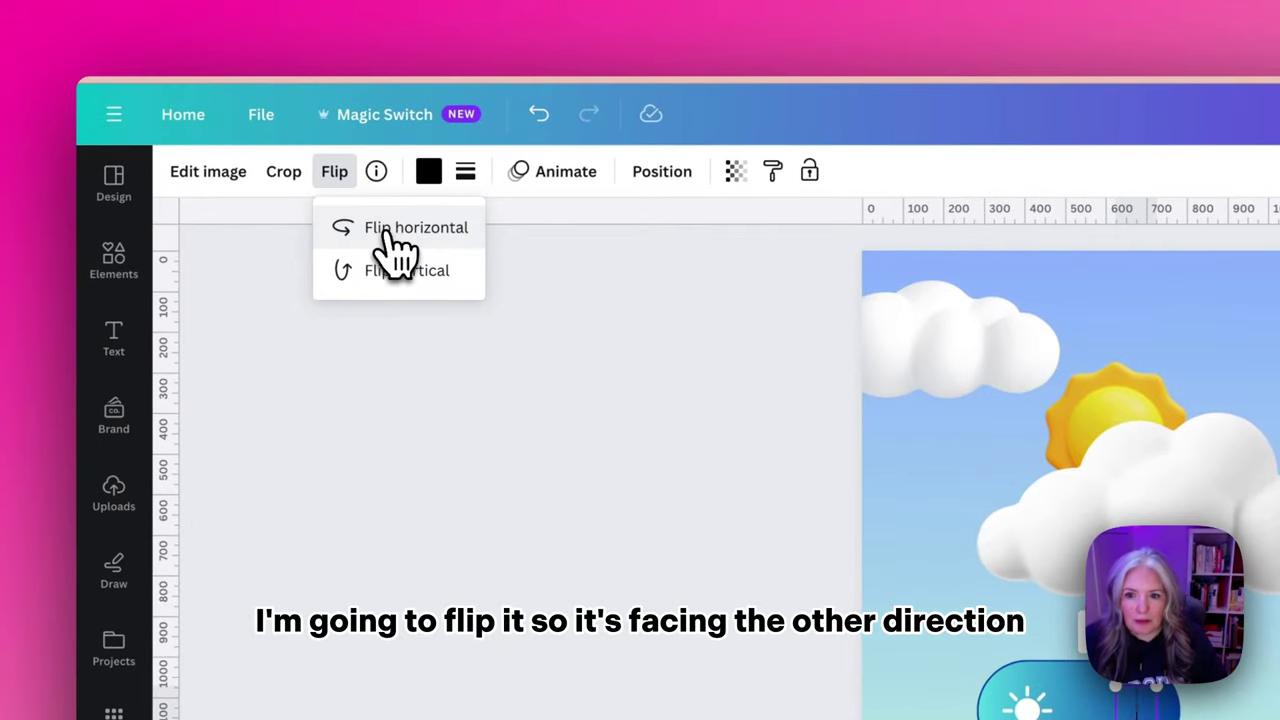
{"action": "left_click", "coordinate": [392, 229]}
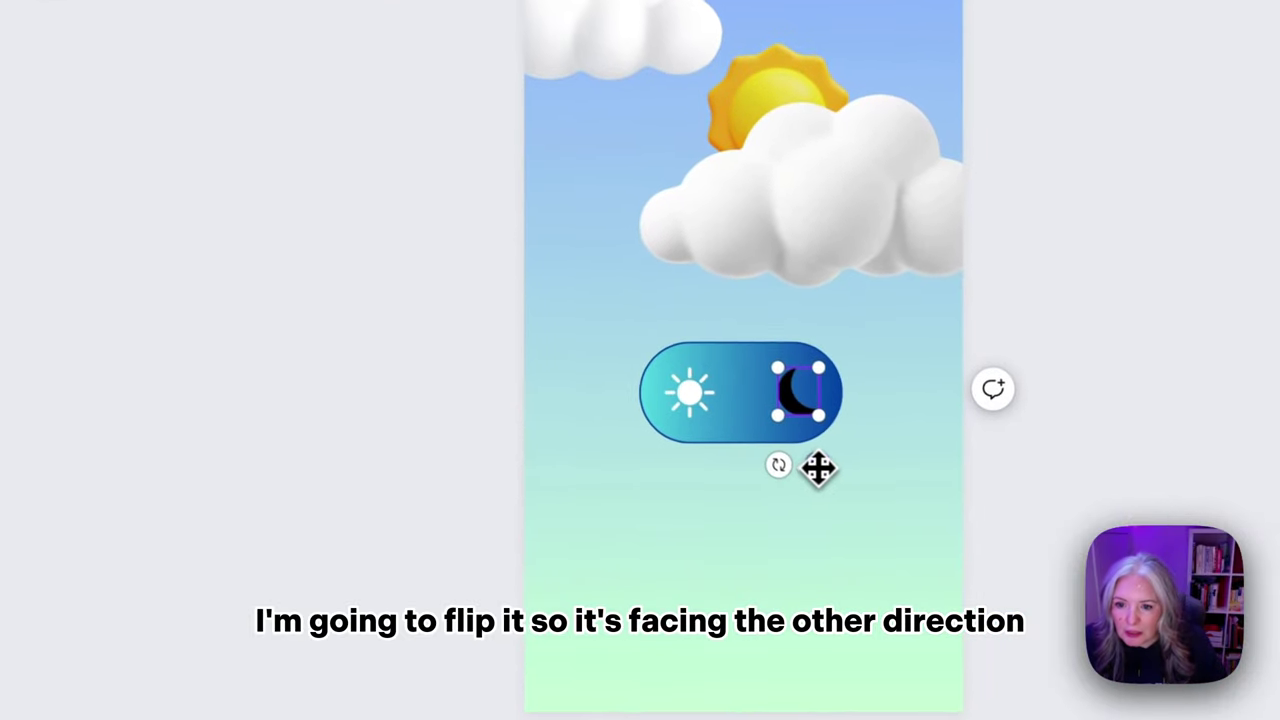
{"action": "left_click_drag", "start_coordinate": [818, 467], "coordinate": [809, 466]}
{"action": "left_click", "coordinate": [383, 126]}
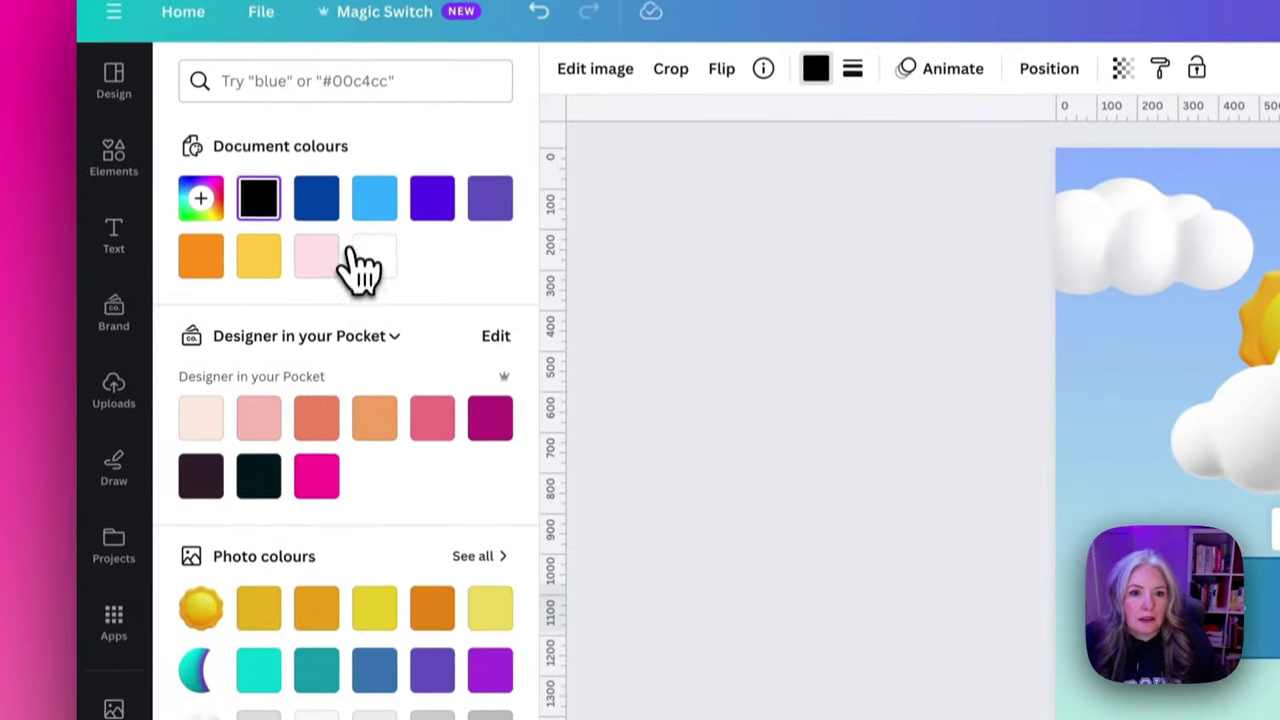
{"action": "left_click", "coordinate": [370, 354]}
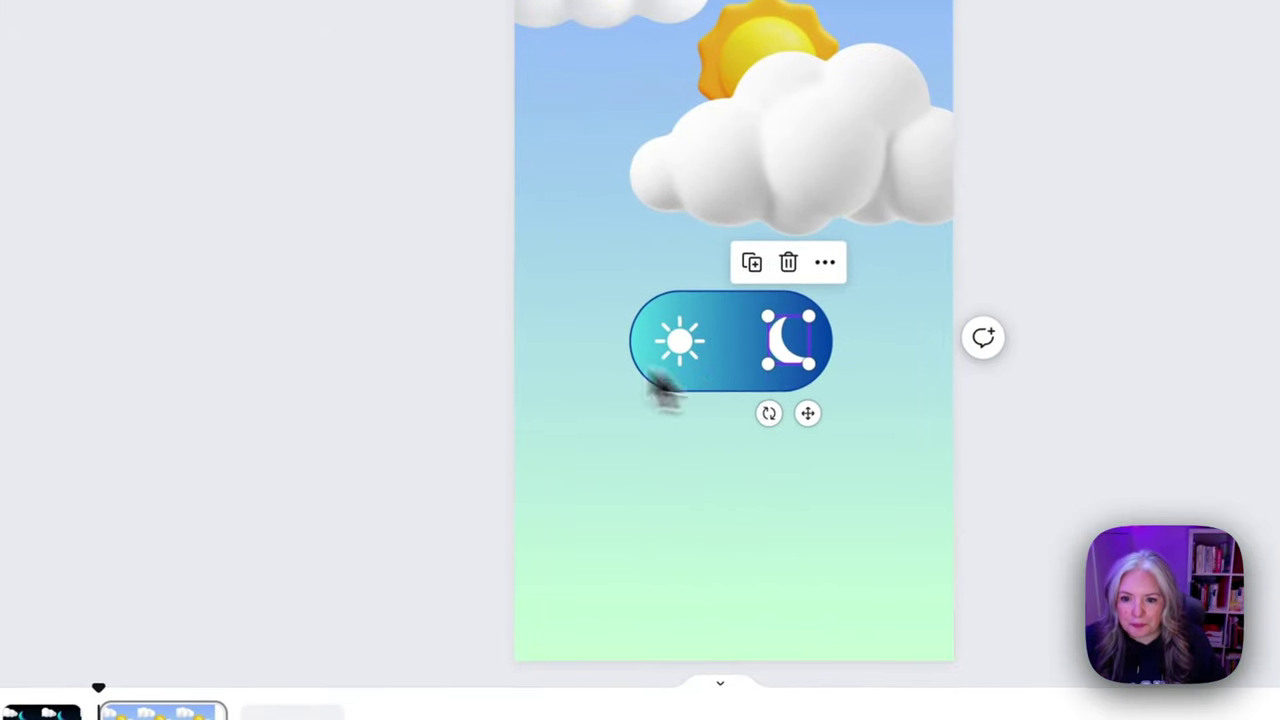
{"action": "left_click", "coordinate": [765, 442]}
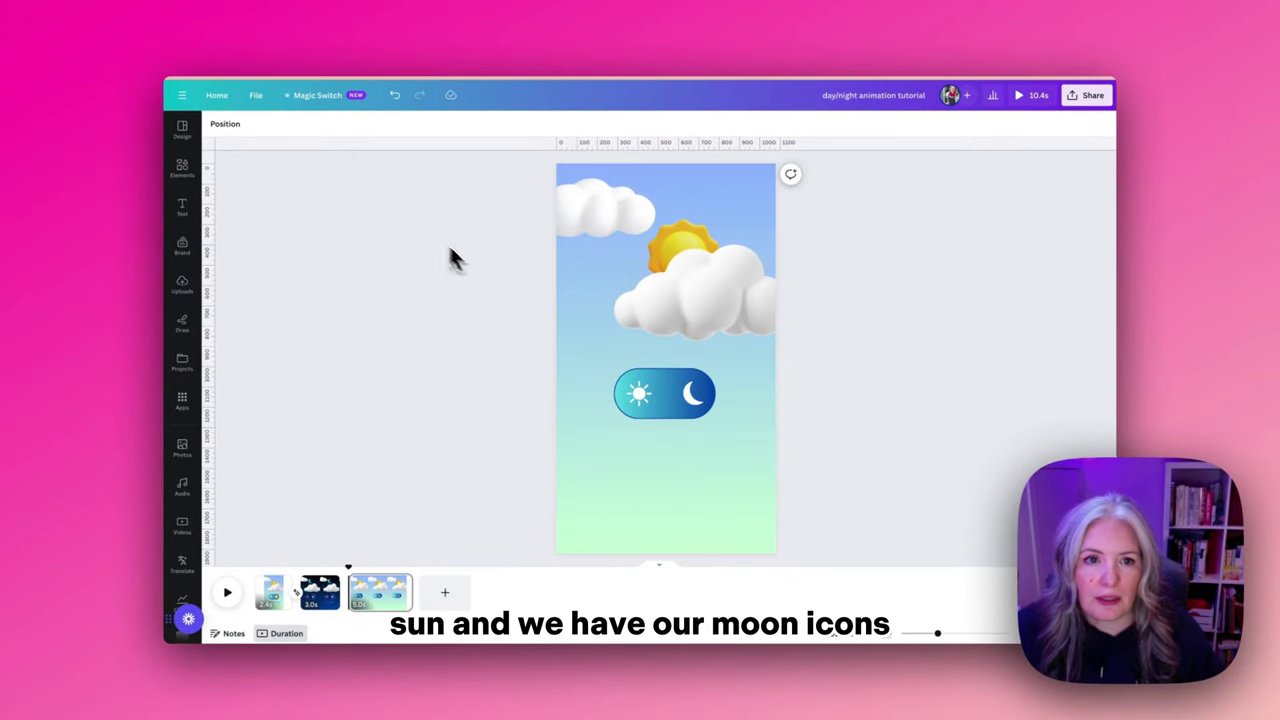
Step: Search Elements for 'round button', add the yellow round button and make its outline white
{"action": "left_click", "coordinate": [182, 168]}
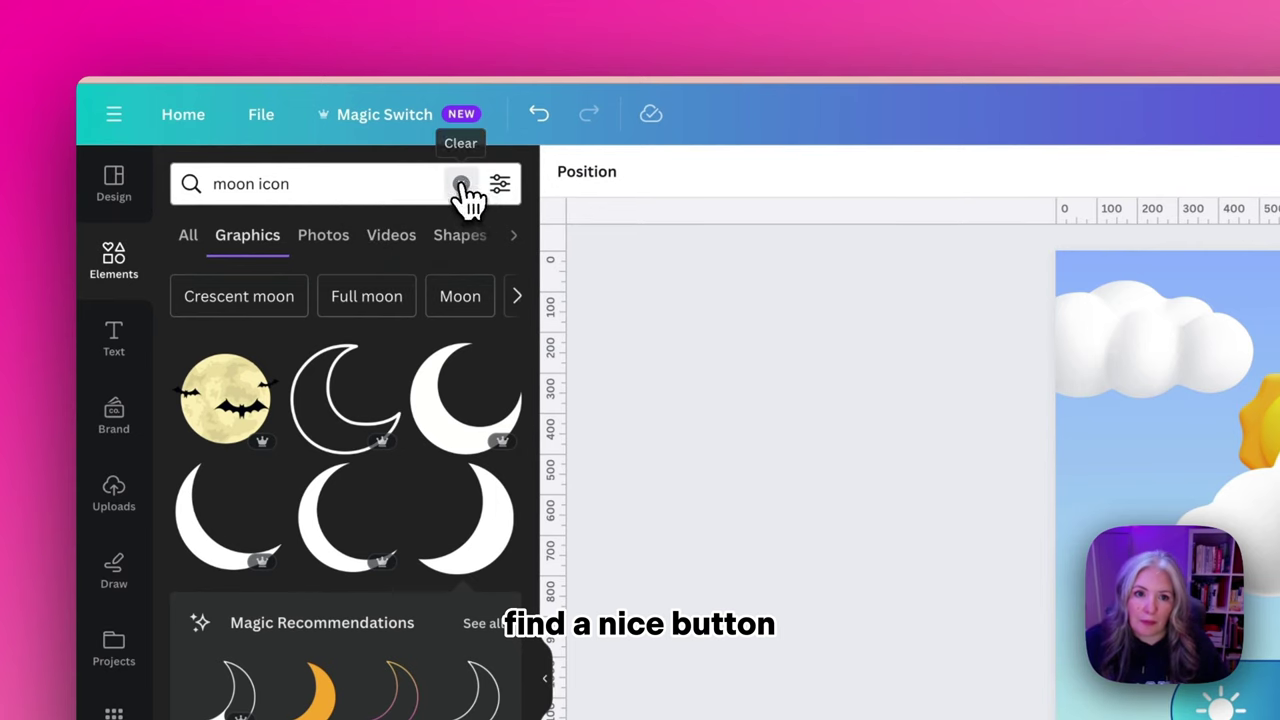
{"action": "left_click", "coordinate": [461, 187]}
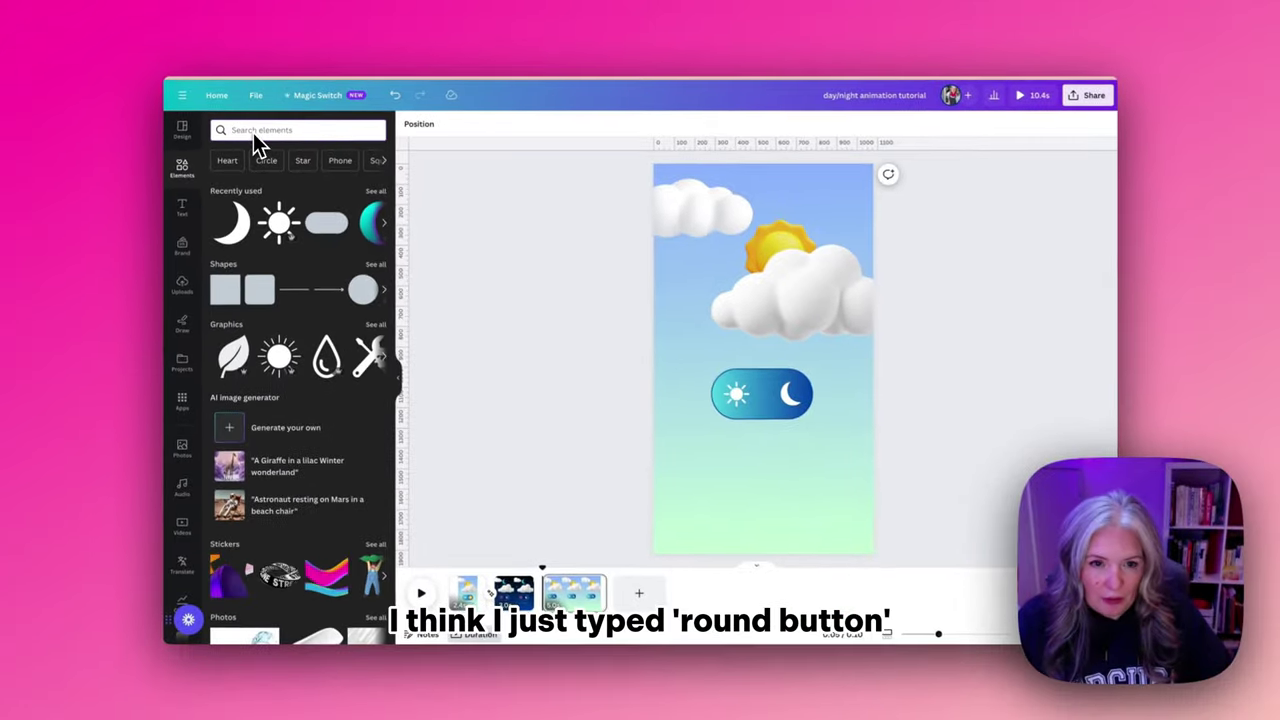
{"action": "left_click", "coordinate": [253, 133]}
{"action": "type", "text": "round"}
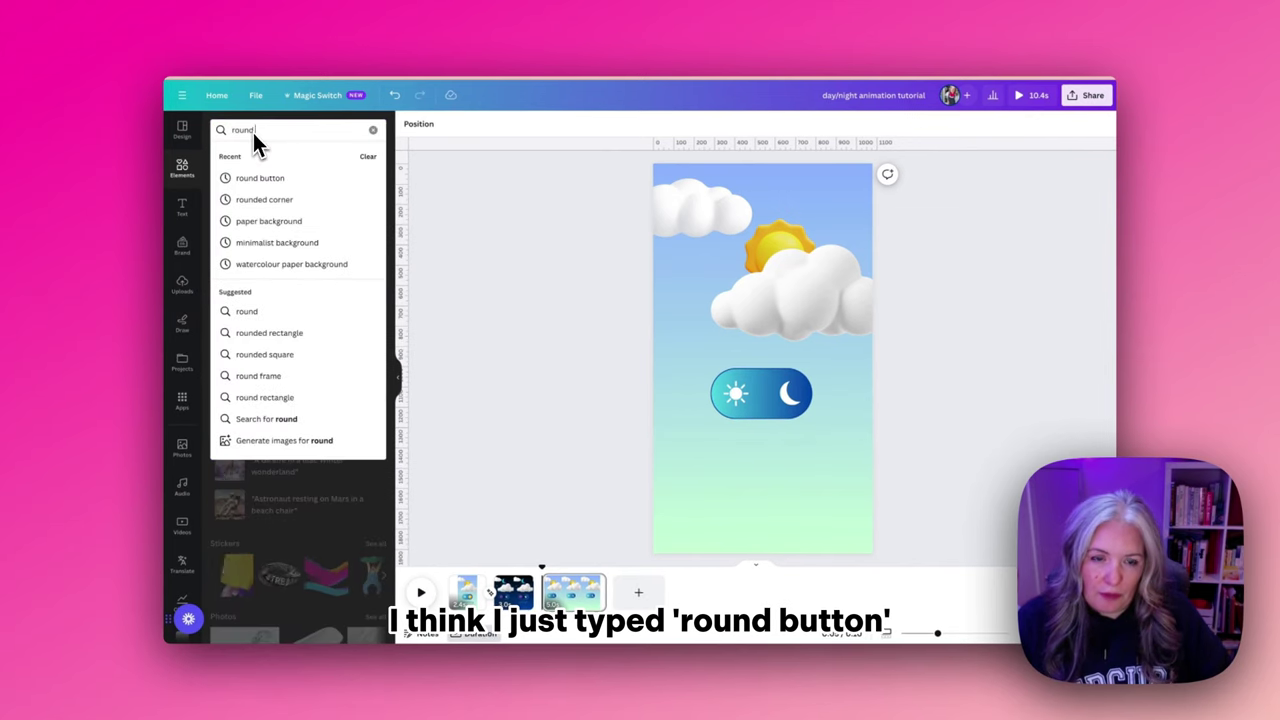
{"action": "type", "text": " button"}
{"action": "key", "text": "Return"}
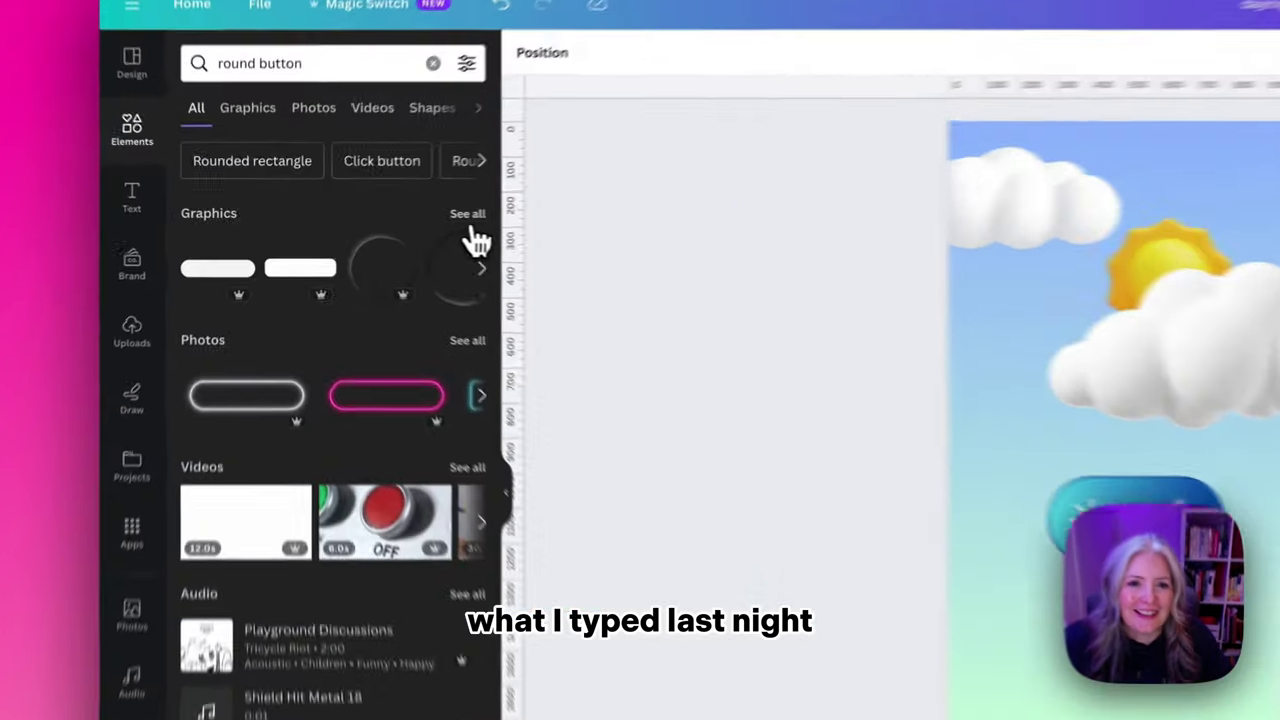
{"action": "left_click", "coordinate": [375, 217]}
{"action": "scroll", "coordinate": [320, 515], "scroll_direction": "down", "scroll_amount": 3}
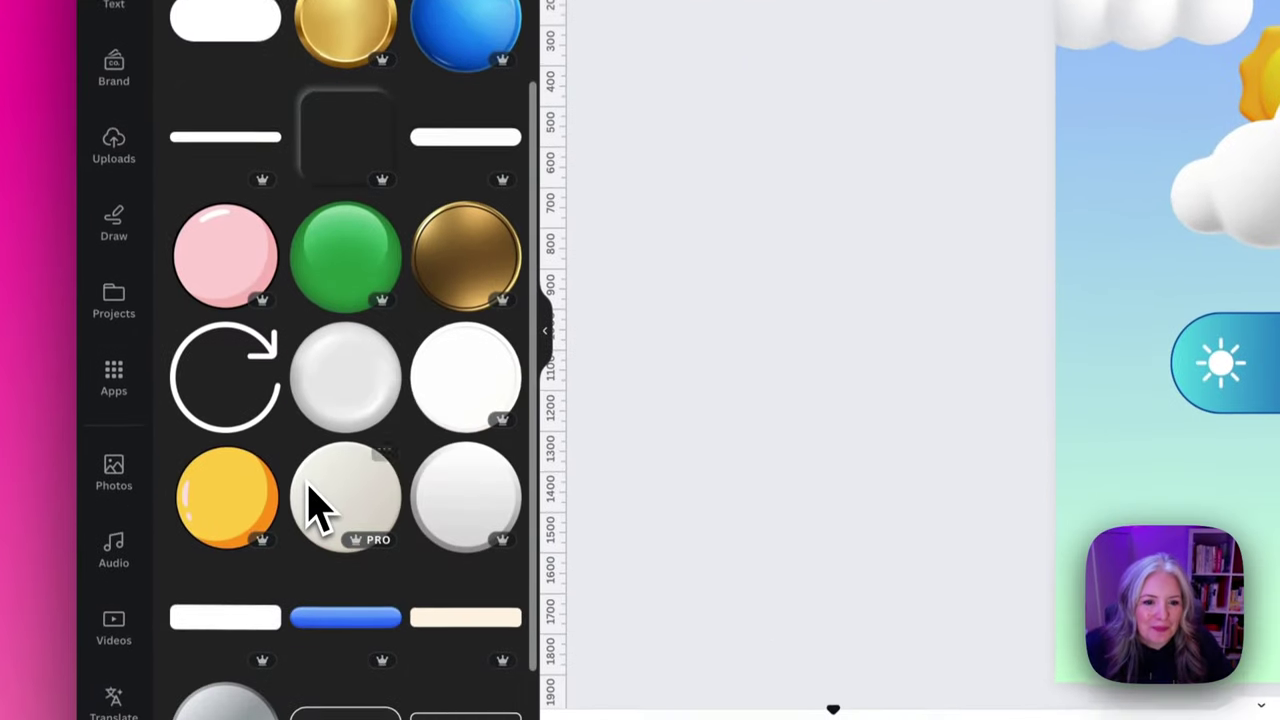
{"action": "left_click", "coordinate": [222, 518]}
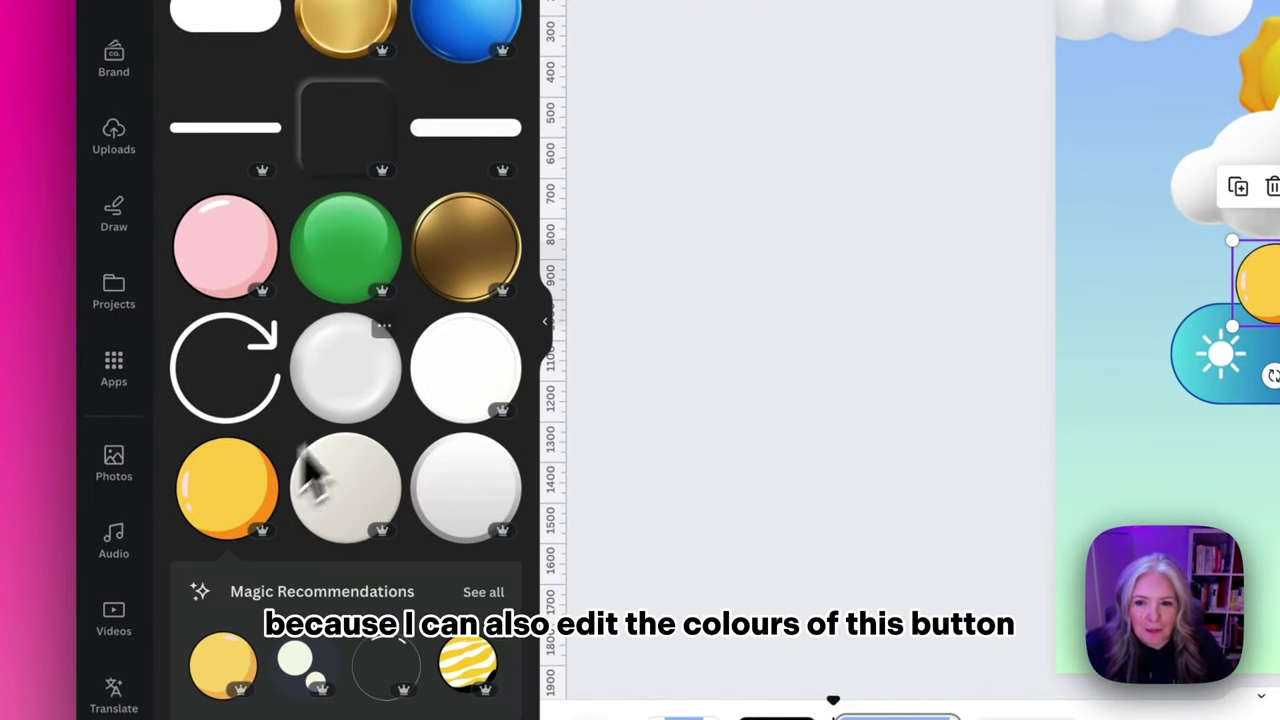
{"action": "left_click", "coordinate": [540, 325]}
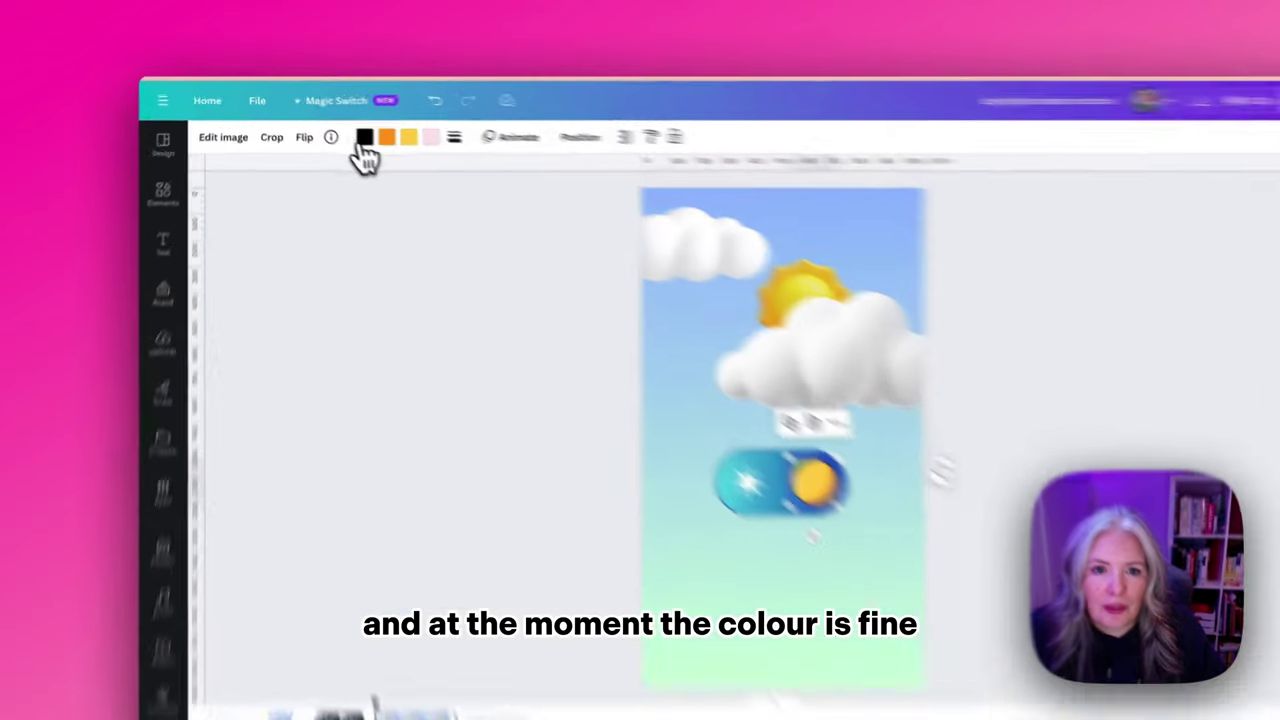
{"action": "left_click", "coordinate": [339, 123]}
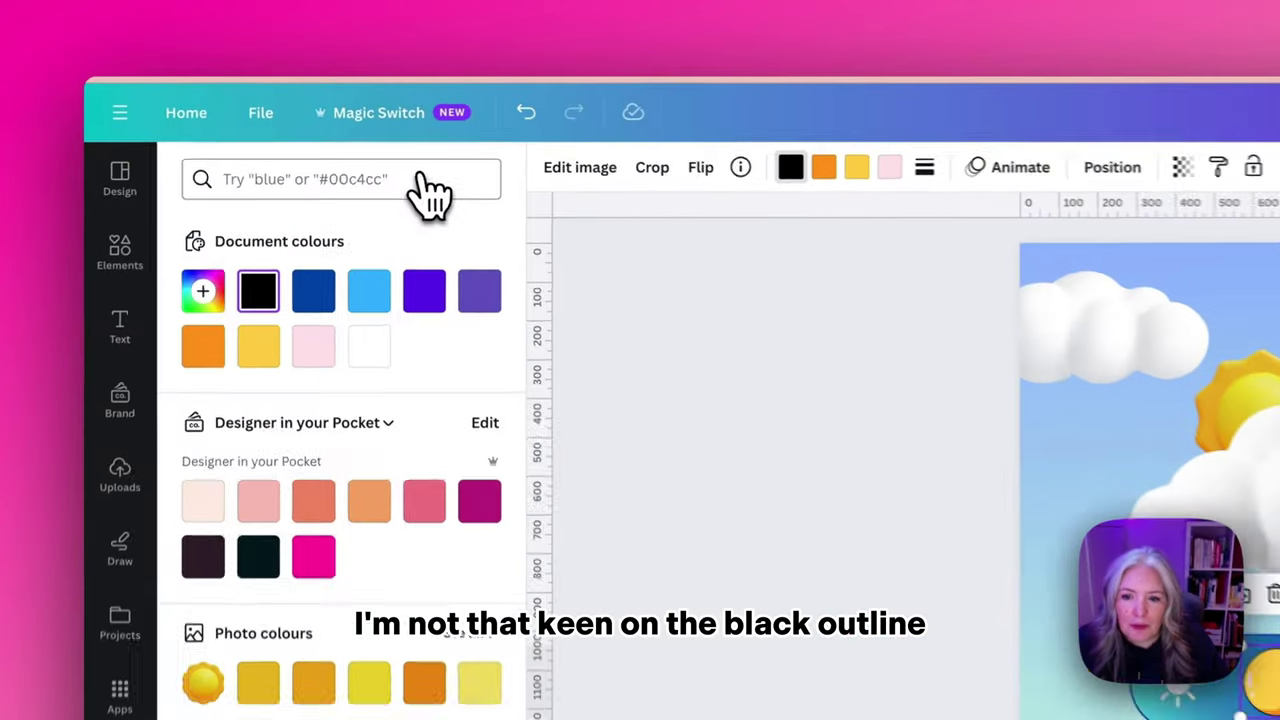
{"action": "left_click", "coordinate": [374, 360]}
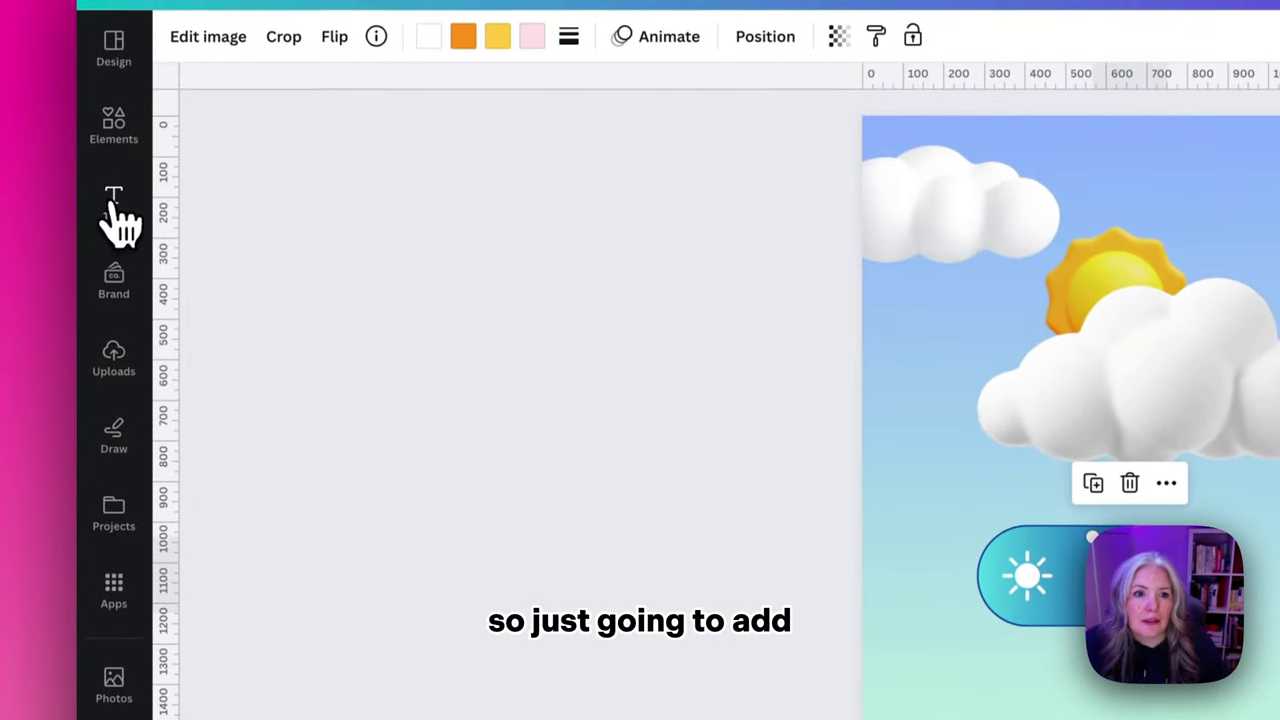
Step: Add a subheading text box, enlarge it and position it below the toggle
{"action": "left_click", "coordinate": [114, 198]}
{"action": "left_click", "coordinate": [295, 275]}
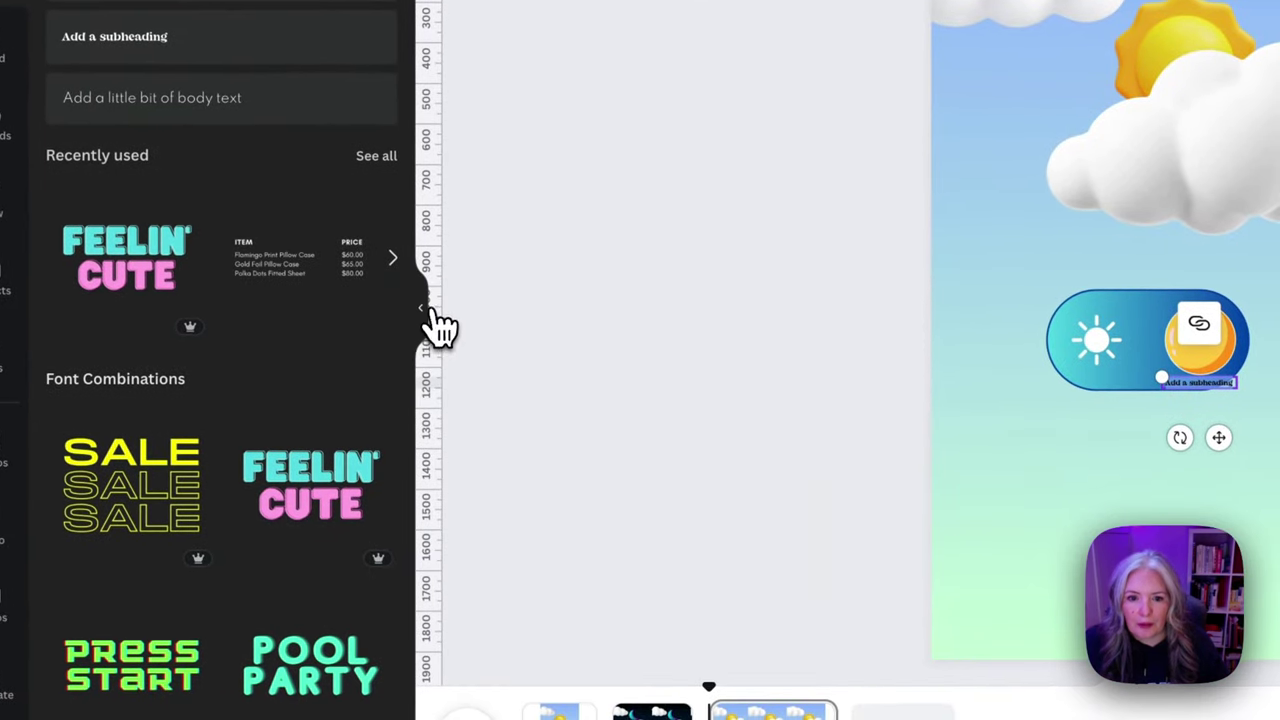
{"action": "left_click", "coordinate": [422, 310]}
{"action": "left_click_drag", "start_coordinate": [982, 374], "coordinate": [948, 371]}
{"action": "left_click_drag", "start_coordinate": [640, 297], "coordinate": [523, 254]}
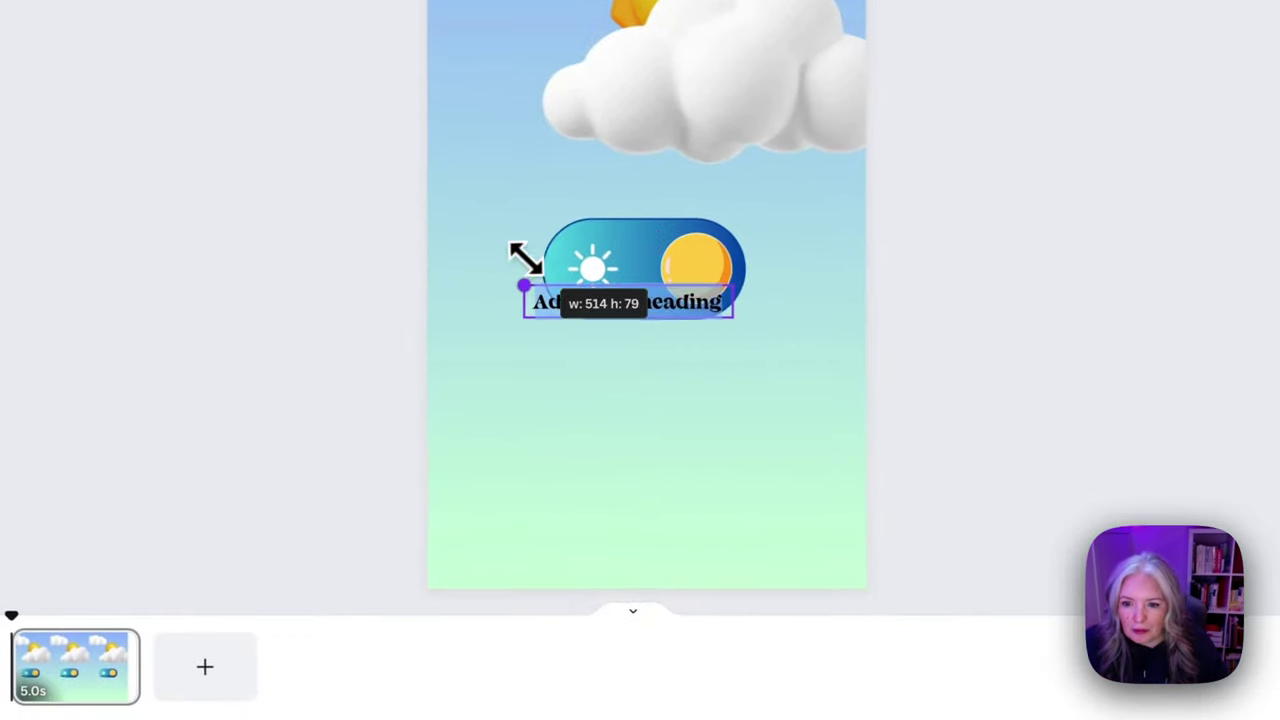
{"action": "left_click_drag", "start_coordinate": [640, 343], "coordinate": [666, 435]}
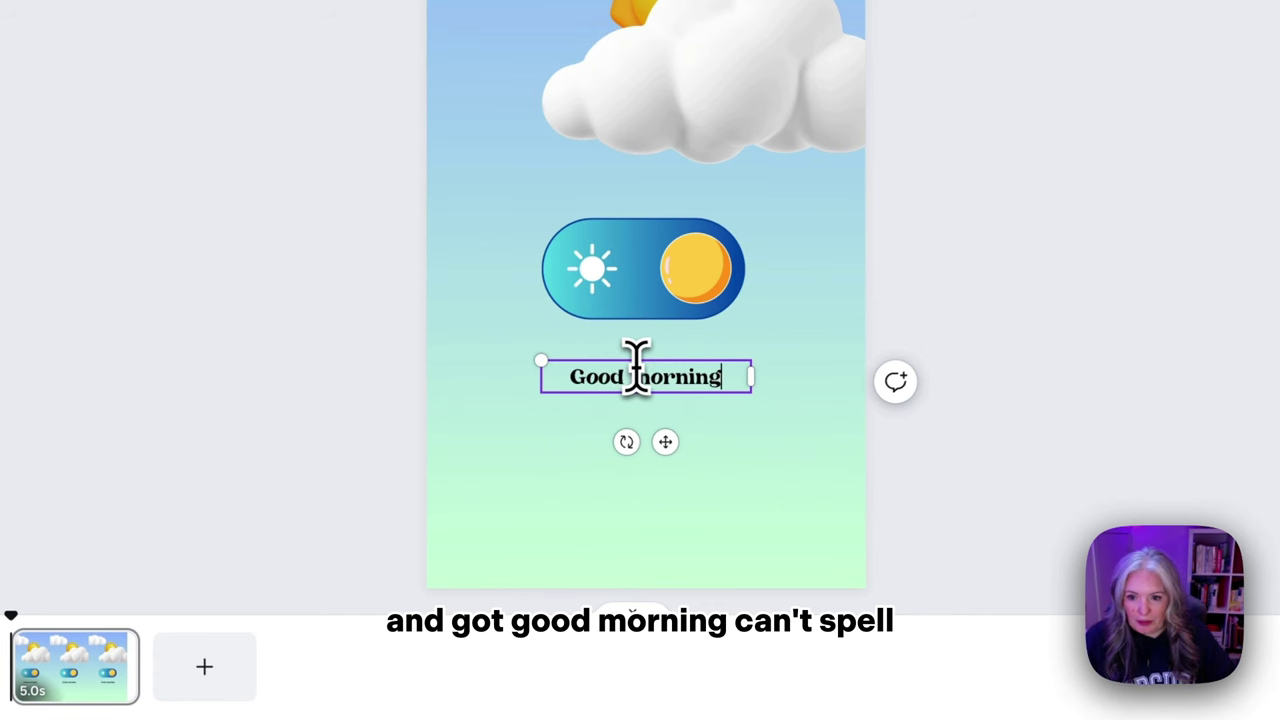
{"action": "left_click_drag", "start_coordinate": [541, 360], "coordinate": [503, 322]}
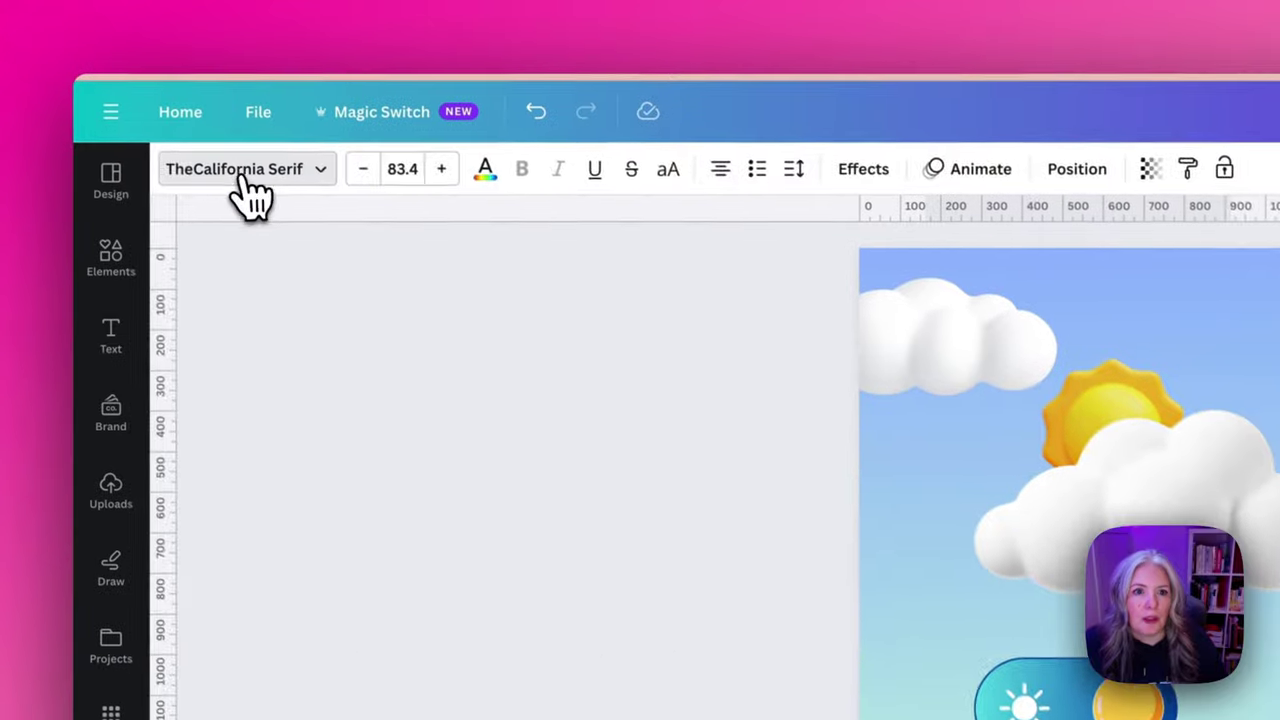
Step: Set the Good morning text to the September Spirit font and enlarge it to size 104
{"action": "left_click", "coordinate": [212, 145]}
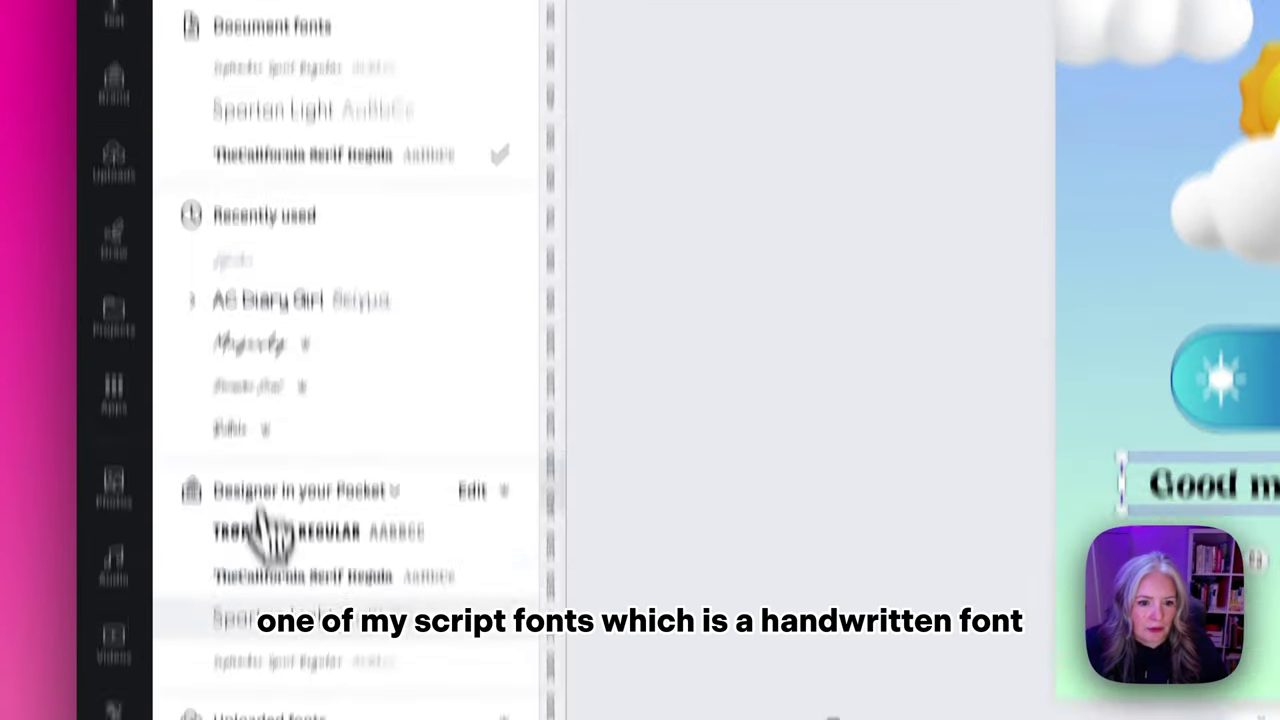
{"action": "left_click", "coordinate": [300, 661]}
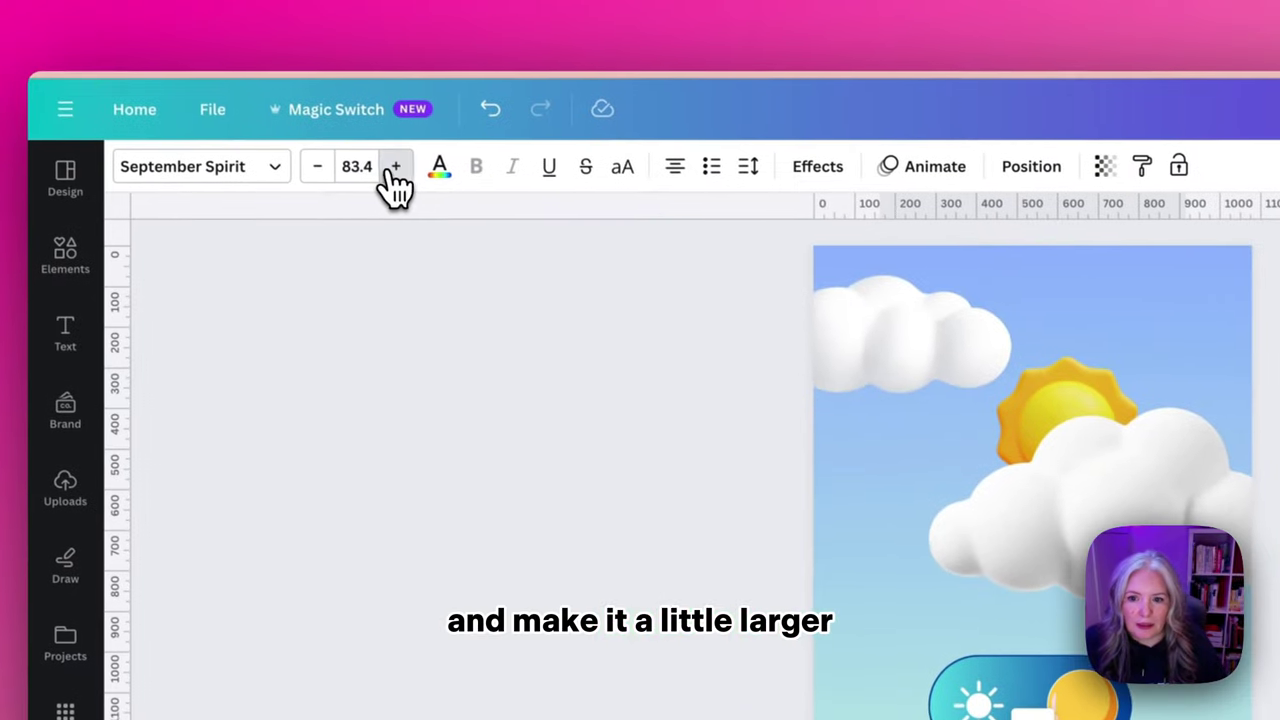
{"action": "left_click", "coordinate": [396, 170]}
{"action": "left_click", "coordinate": [396, 170]}
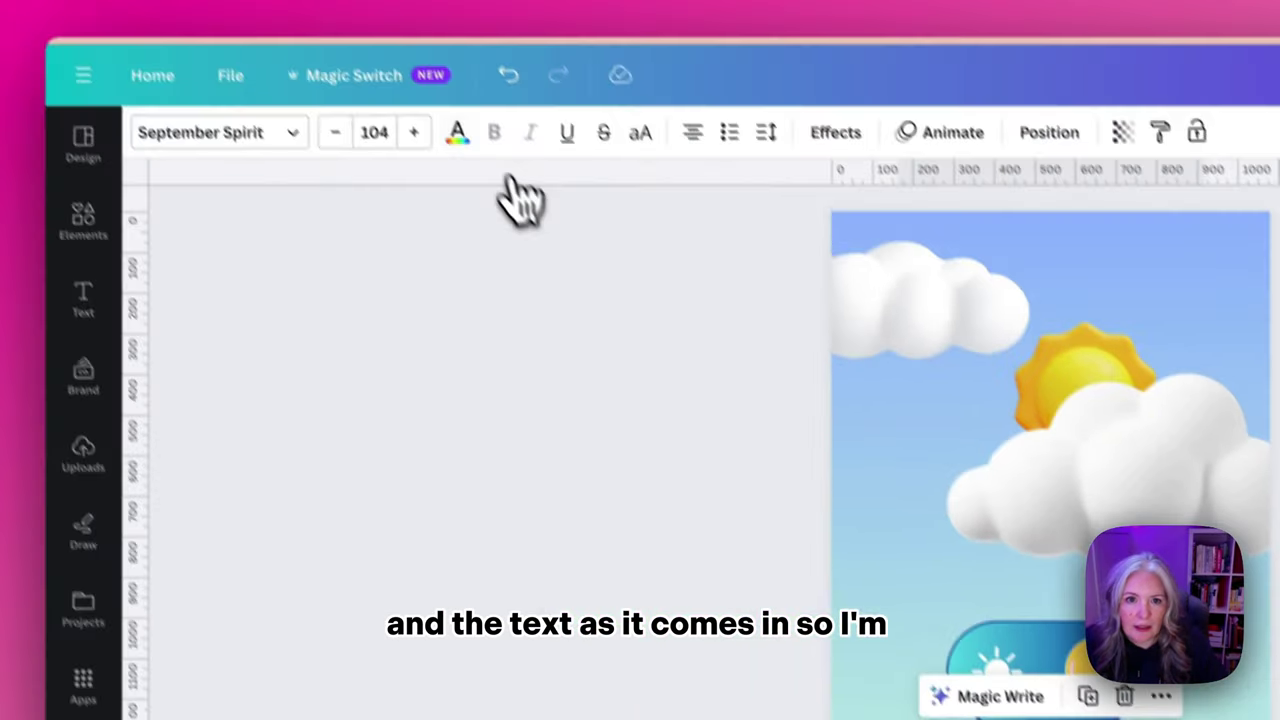
Step: Colour Good morning dark blue and give it a Typewriter animation that plays on enter
{"action": "left_click", "coordinate": [457, 211]}
{"action": "left_click", "coordinate": [318, 305]}
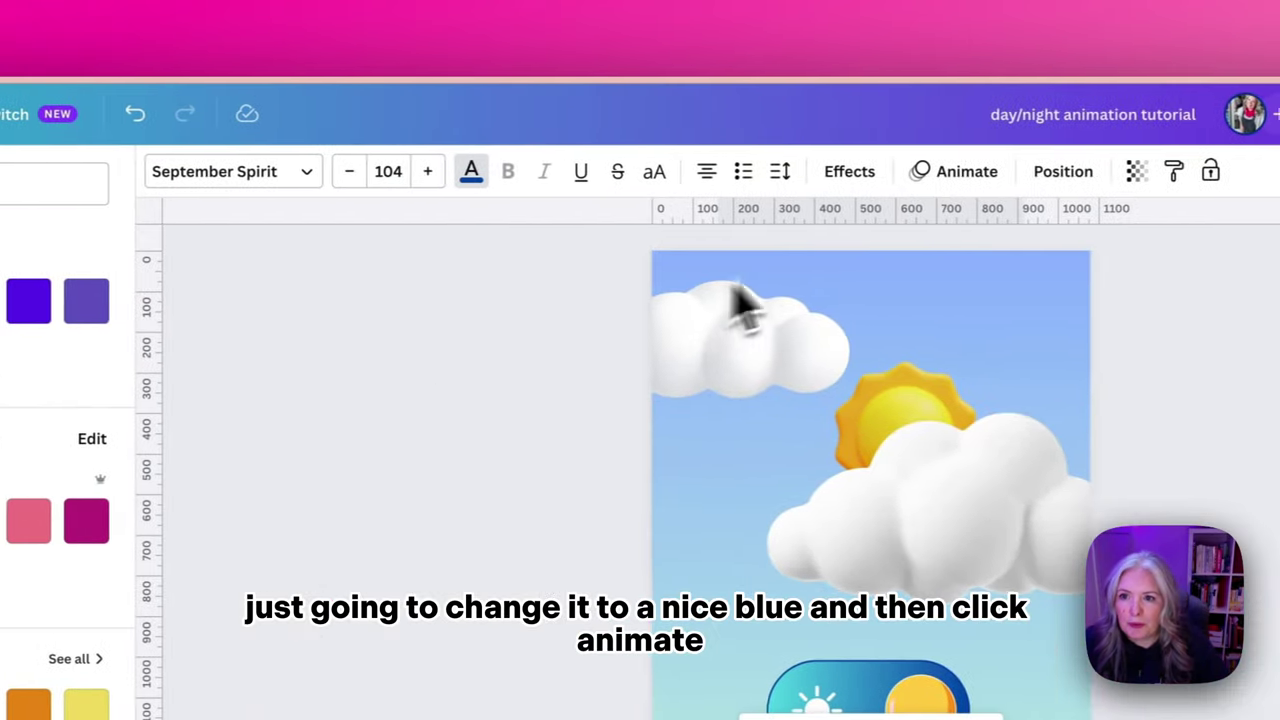
{"action": "left_click", "coordinate": [966, 173]}
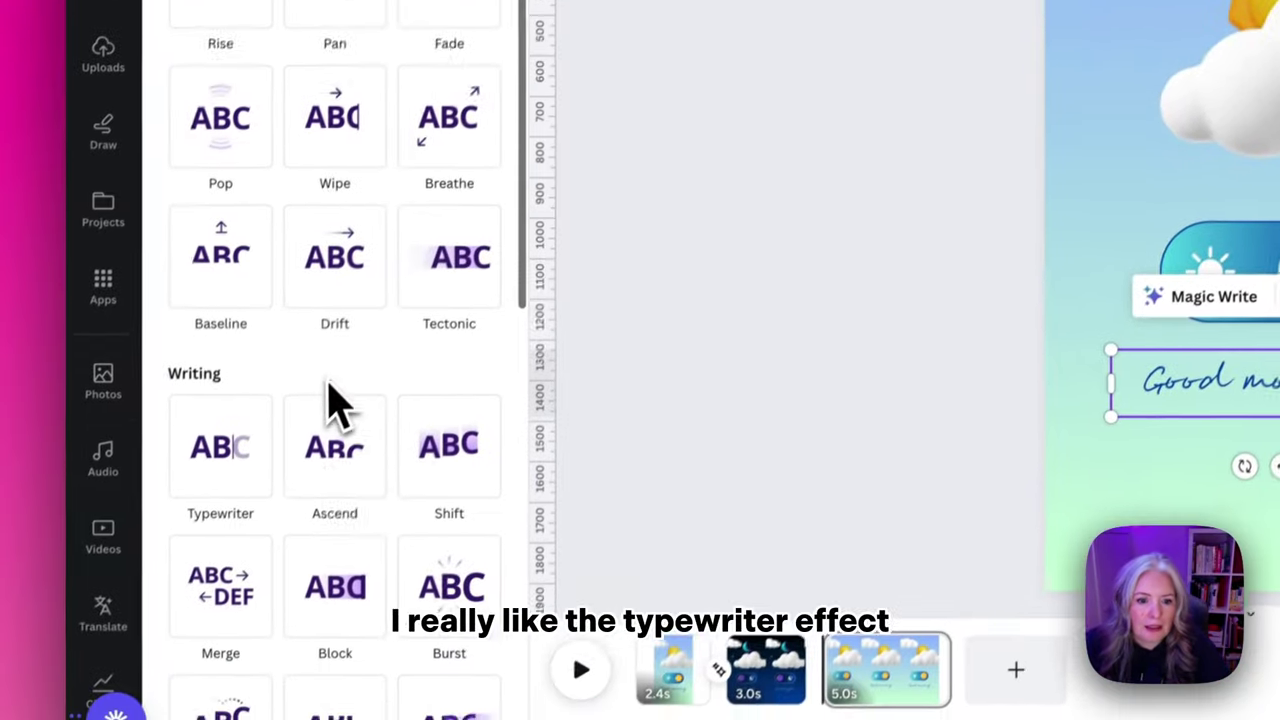
{"action": "scroll", "coordinate": [297, 452], "scroll_direction": "down", "scroll_amount": 2}
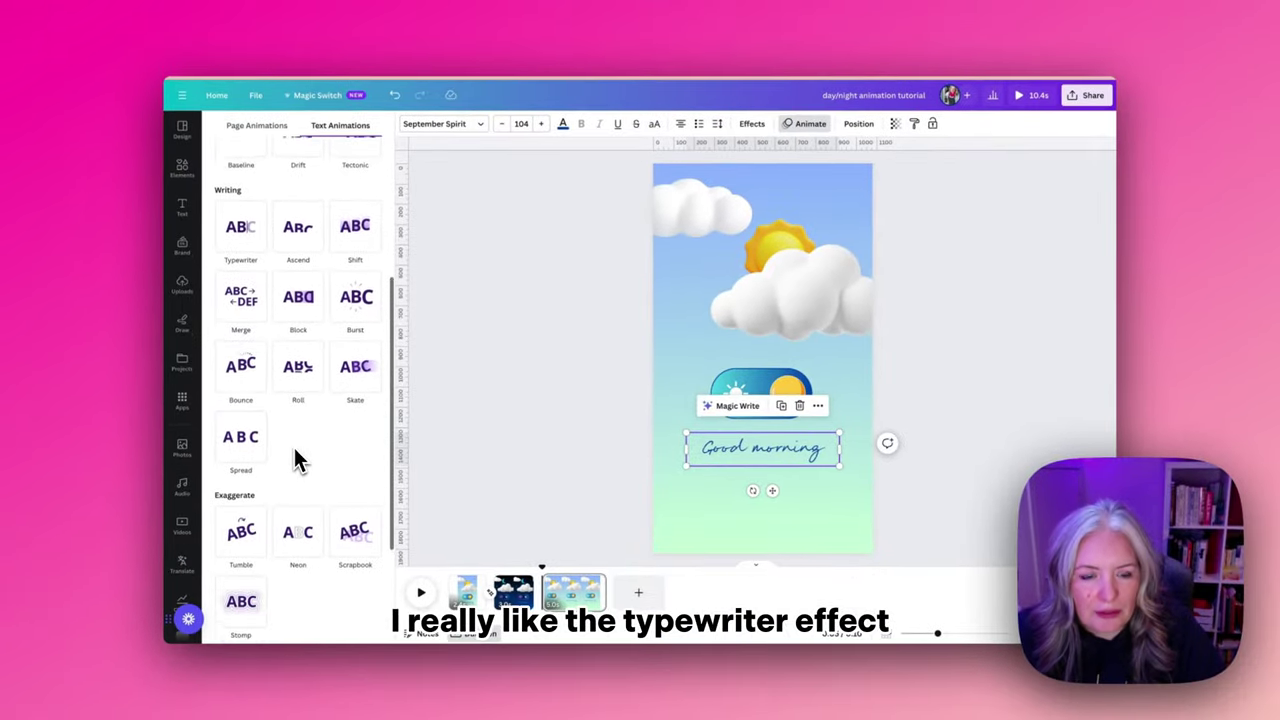
{"action": "scroll", "coordinate": [297, 452], "scroll_direction": "up", "scroll_amount": 4}
{"action": "scroll", "coordinate": [297, 452], "scroll_direction": "down", "scroll_amount": 1}
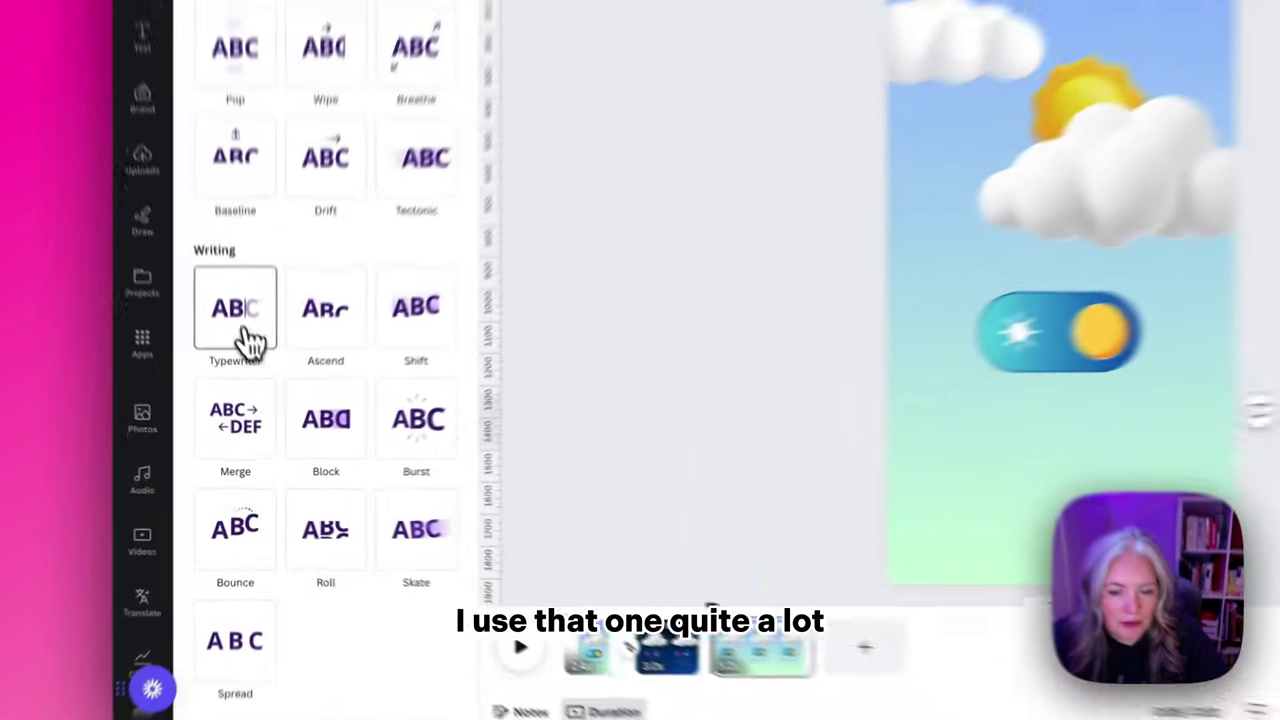
{"action": "left_click", "coordinate": [240, 380]}
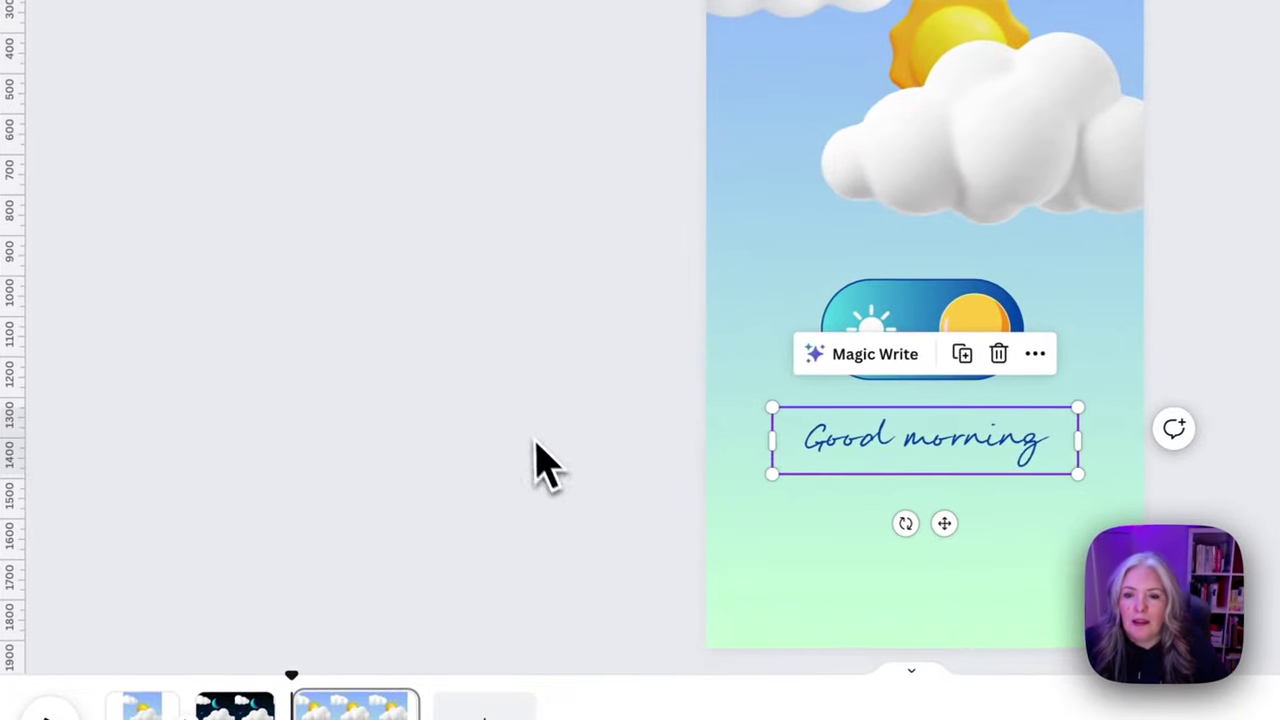
{"action": "left_click", "coordinate": [537, 445]}
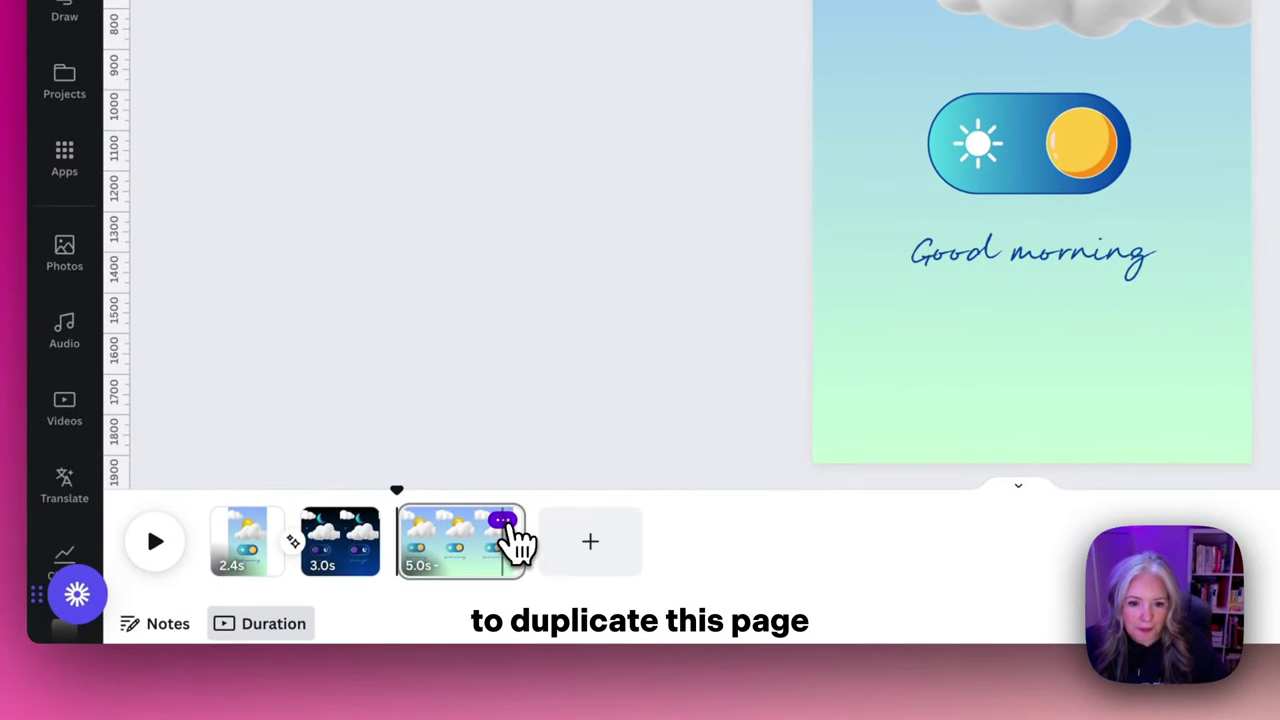
Step: Duplicate the third page and give it a 180° black-to-blue (#3533cd) linear gradient background
{"action": "left_click", "coordinate": [503, 522]}
{"action": "left_click", "coordinate": [592, 236]}
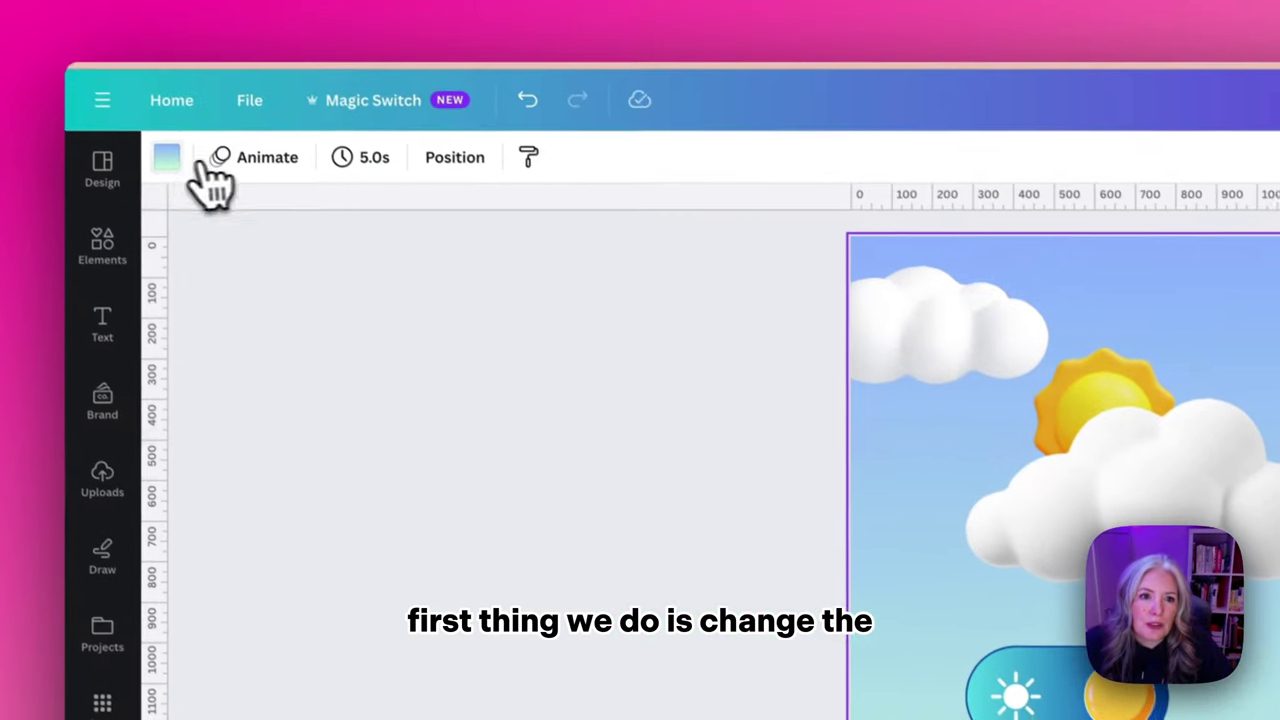
{"action": "left_click", "coordinate": [166, 157]}
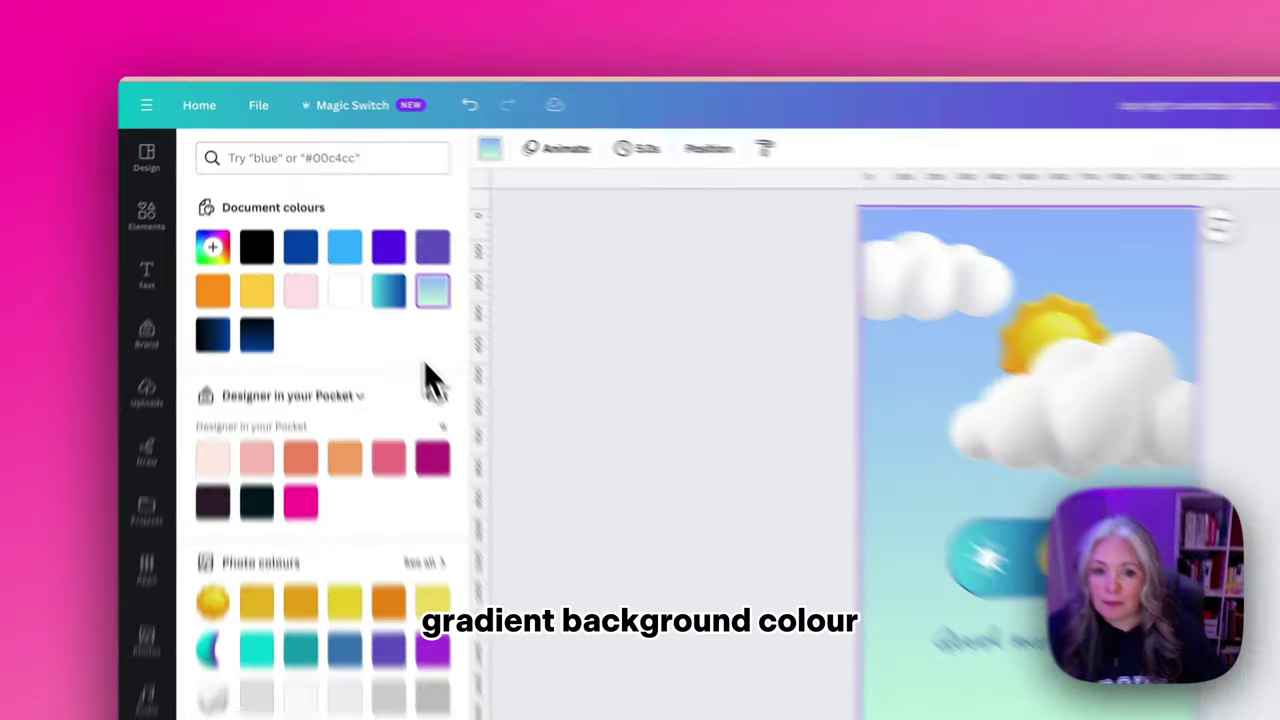
{"action": "scroll", "coordinate": [296, 490], "scroll_direction": "down", "scroll_amount": 5}
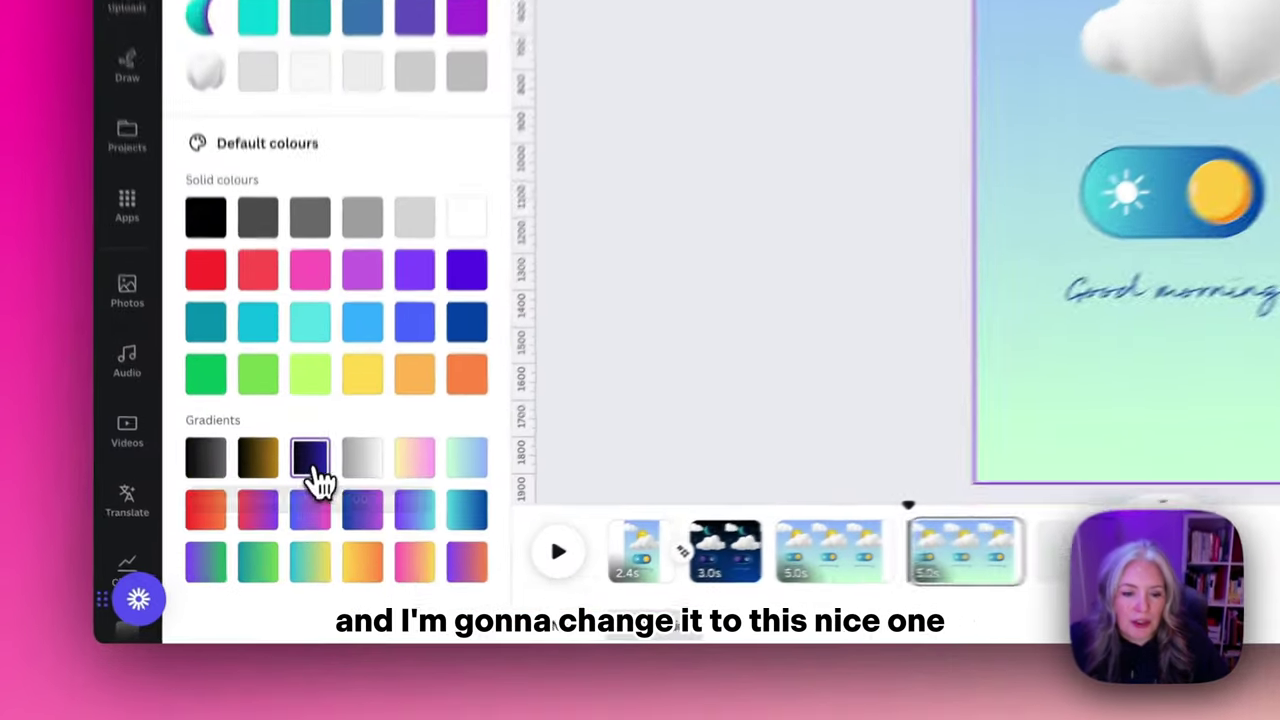
{"action": "left_click", "coordinate": [283, 540]}
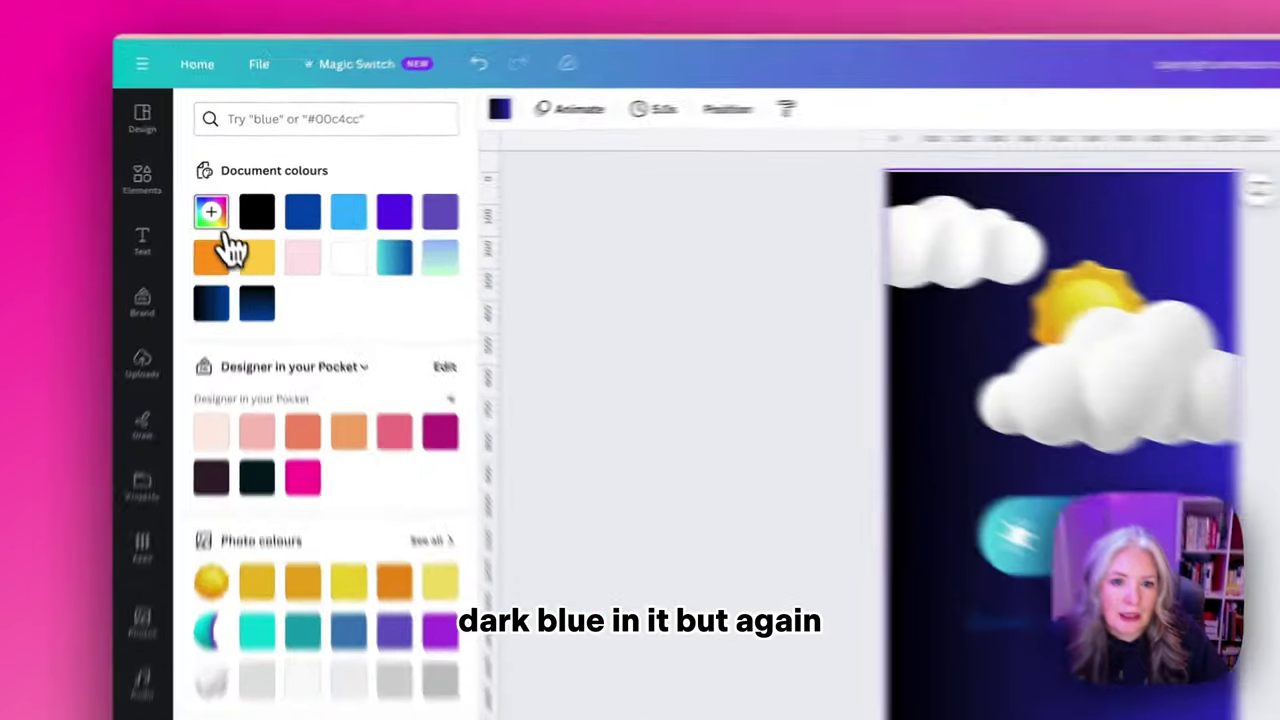
{"action": "left_click", "coordinate": [226, 189]}
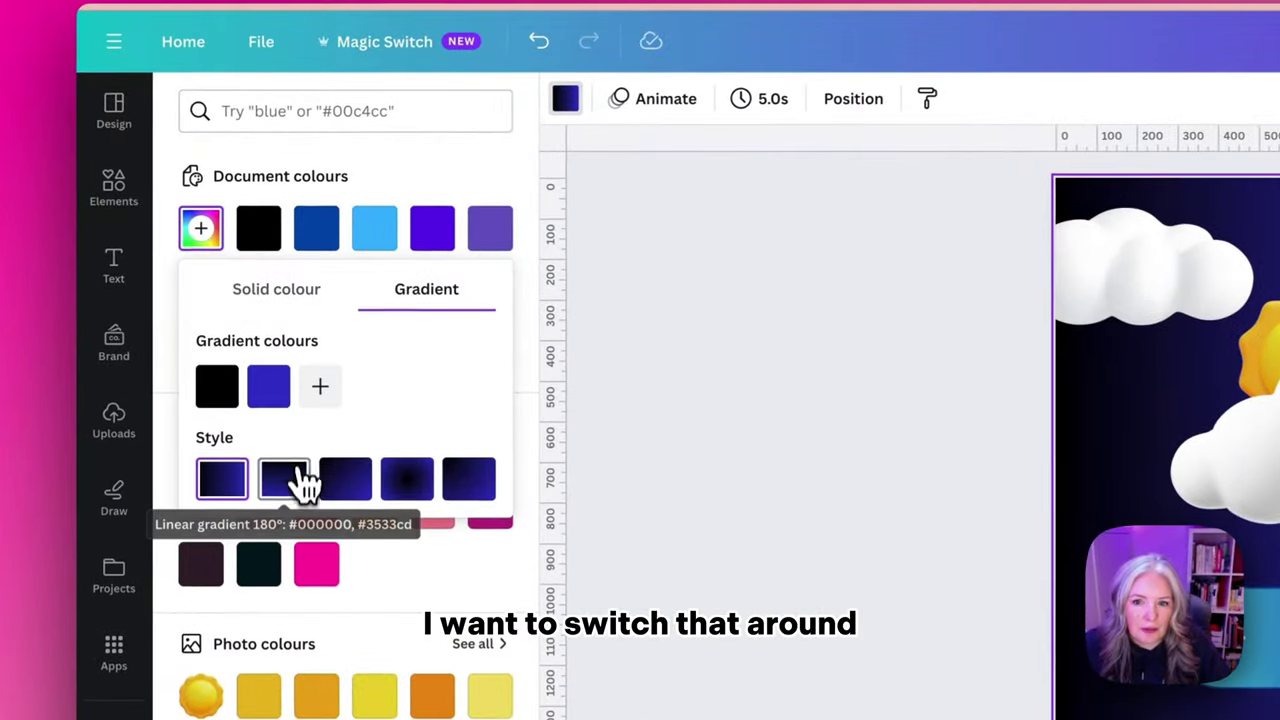
{"action": "left_click", "coordinate": [292, 474]}
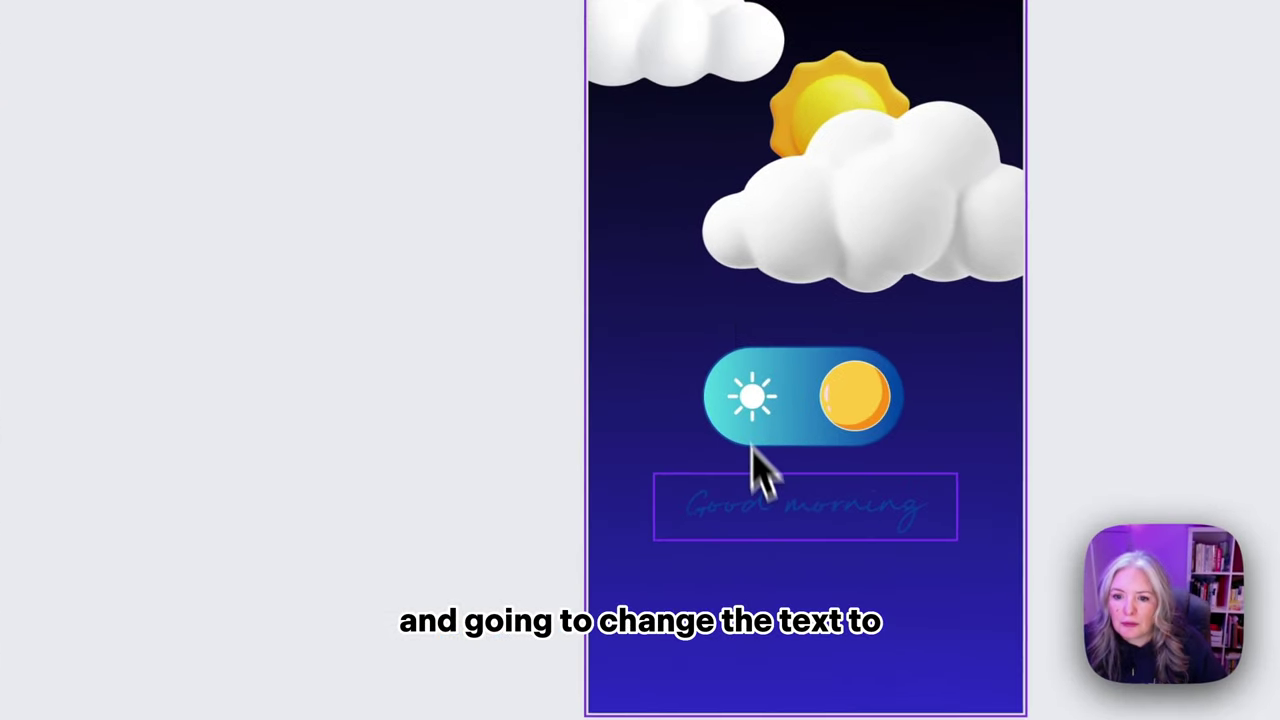
Step: Change the caption to read 'Goodnight' in white
{"action": "left_click", "coordinate": [765, 458]}
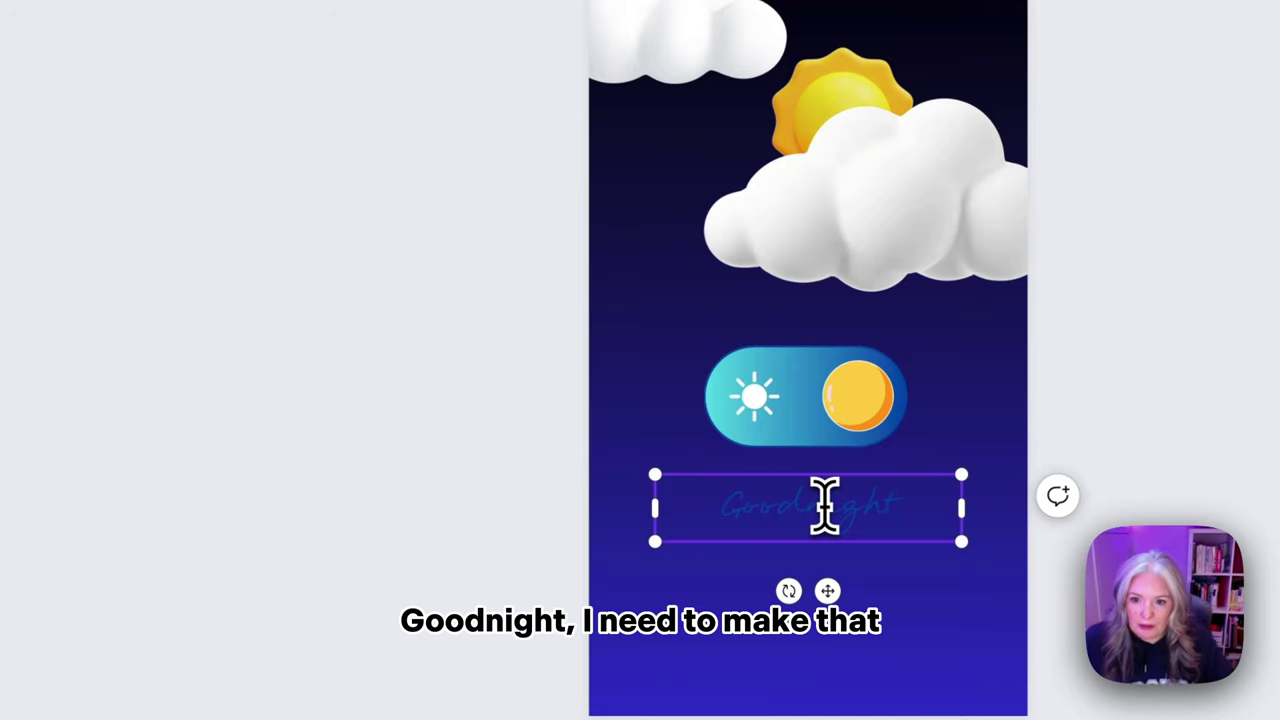
{"action": "left_click", "coordinate": [709, 525]}
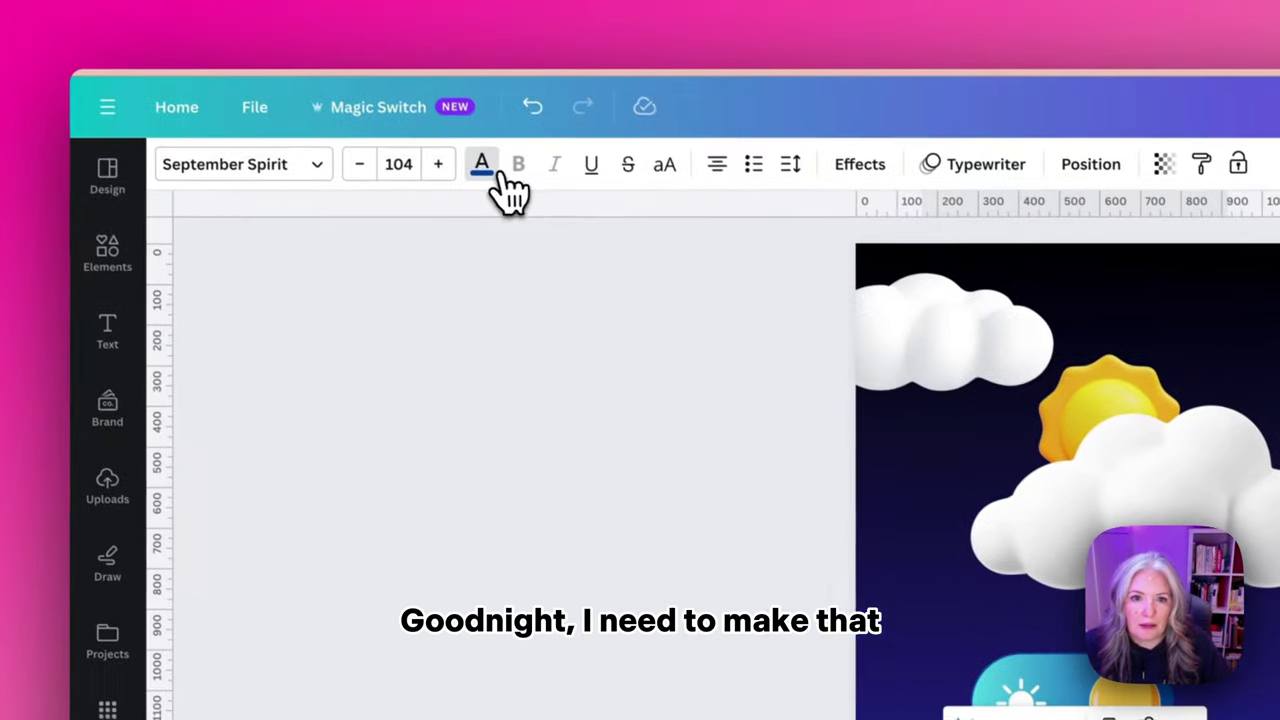
{"action": "left_click", "coordinate": [482, 165]}
{"action": "left_click", "coordinate": [385, 370]}
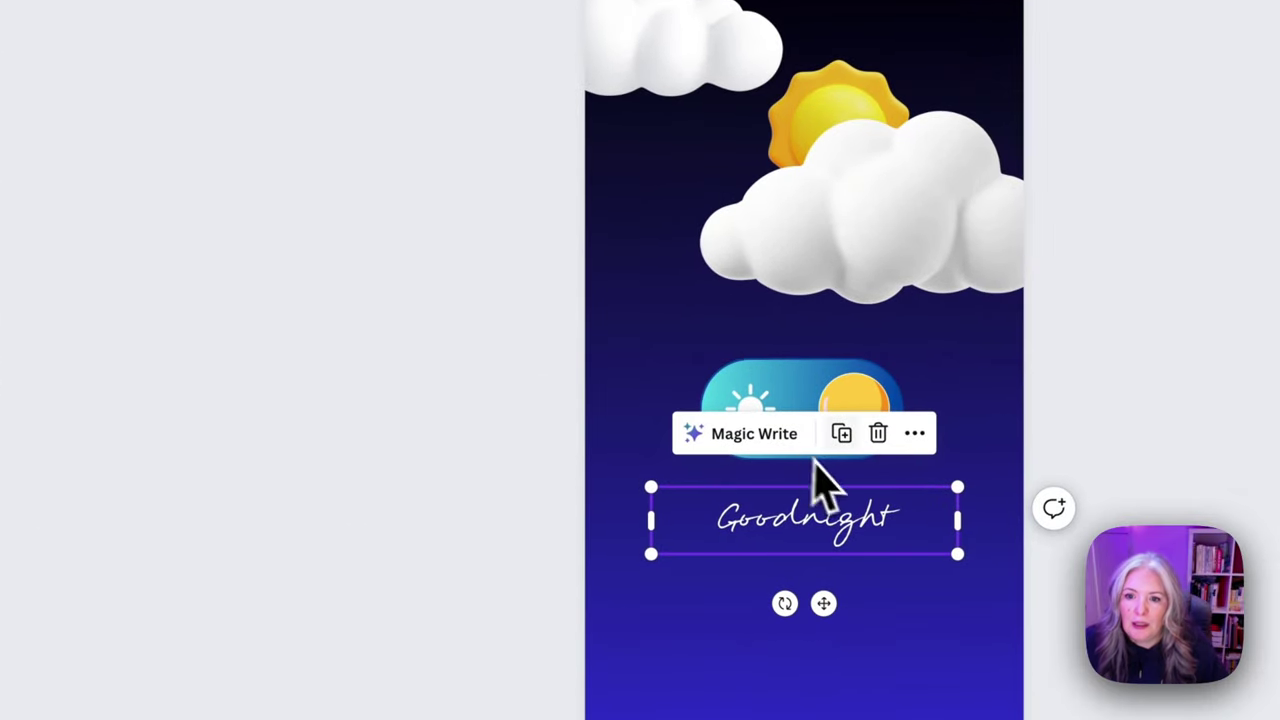
{"action": "left_click", "coordinate": [815, 400]}
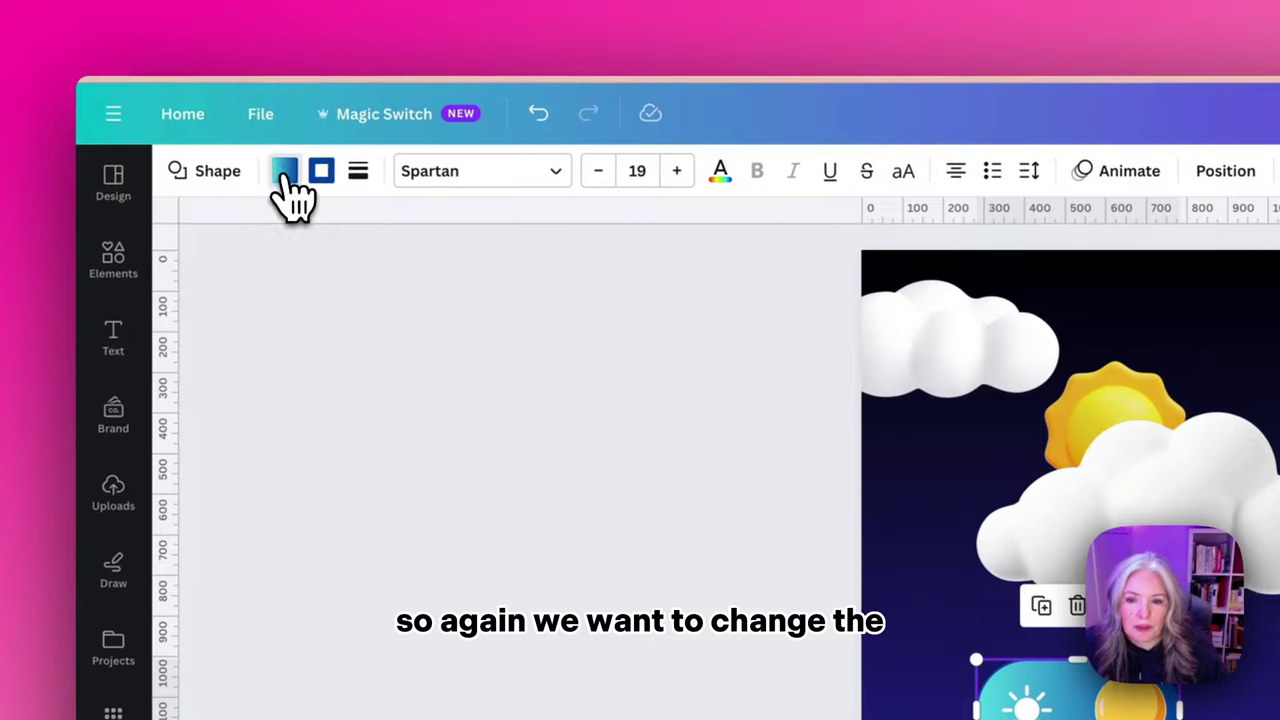
Step: Give the toggle a reversed dark navy gradient fill and a bright blue border
{"action": "left_click", "coordinate": [283, 169]}
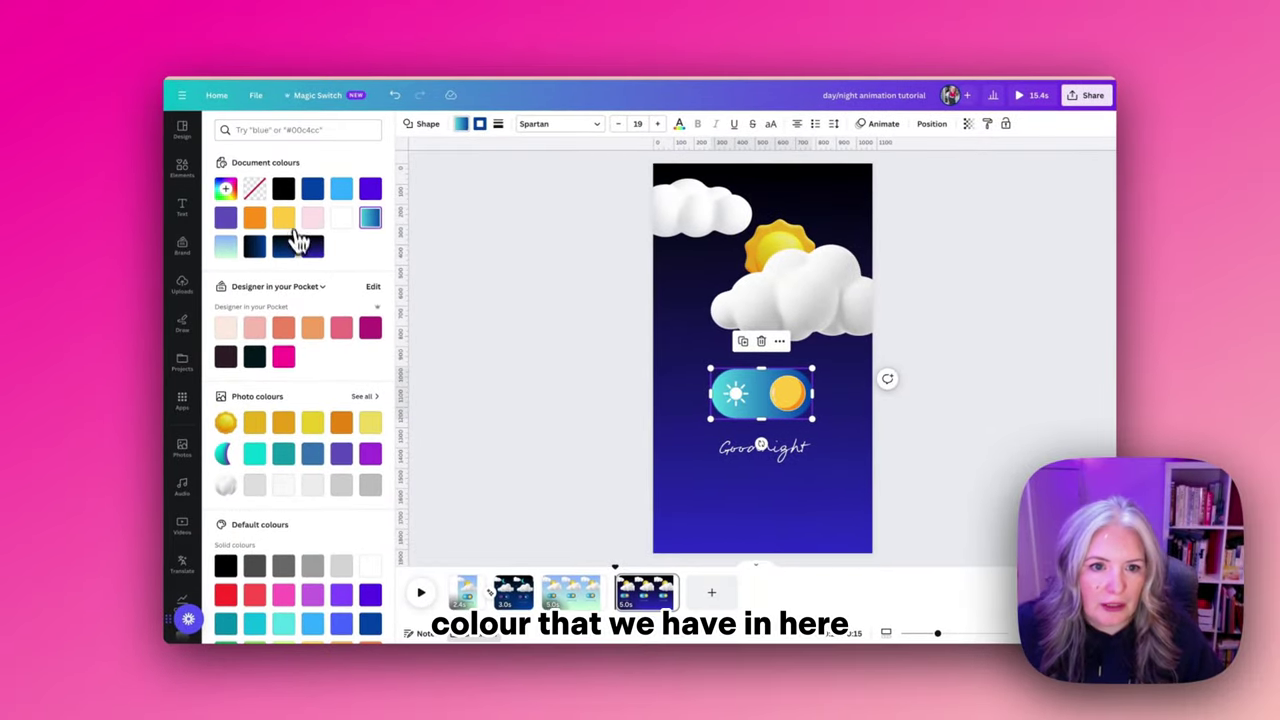
{"action": "left_click", "coordinate": [298, 246]}
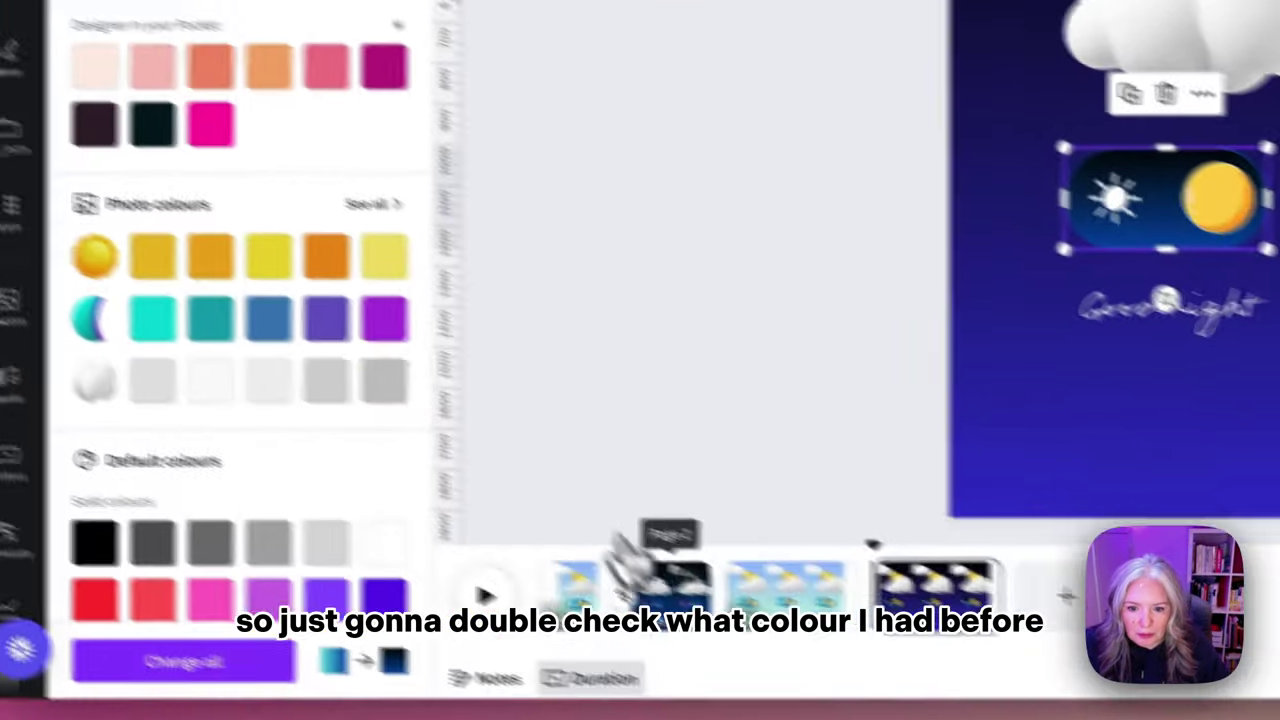
{"action": "left_click", "coordinate": [640, 560]}
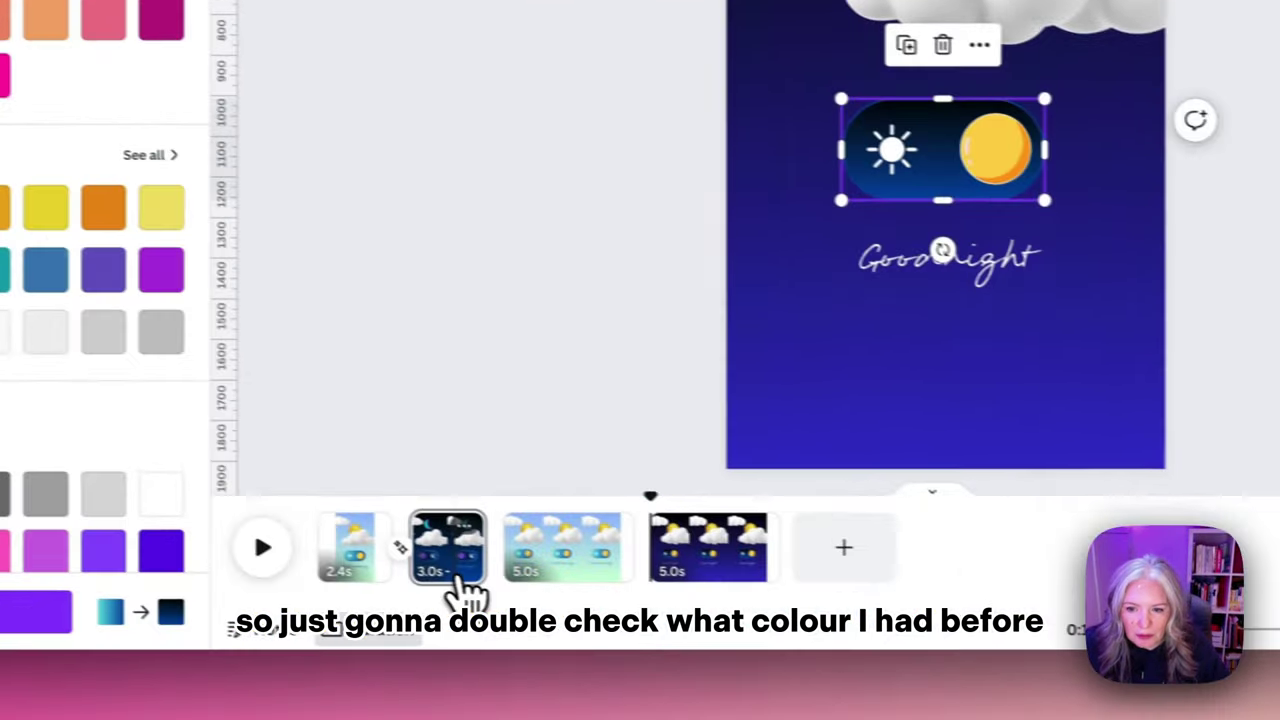
{"action": "left_click", "coordinate": [683, 565]}
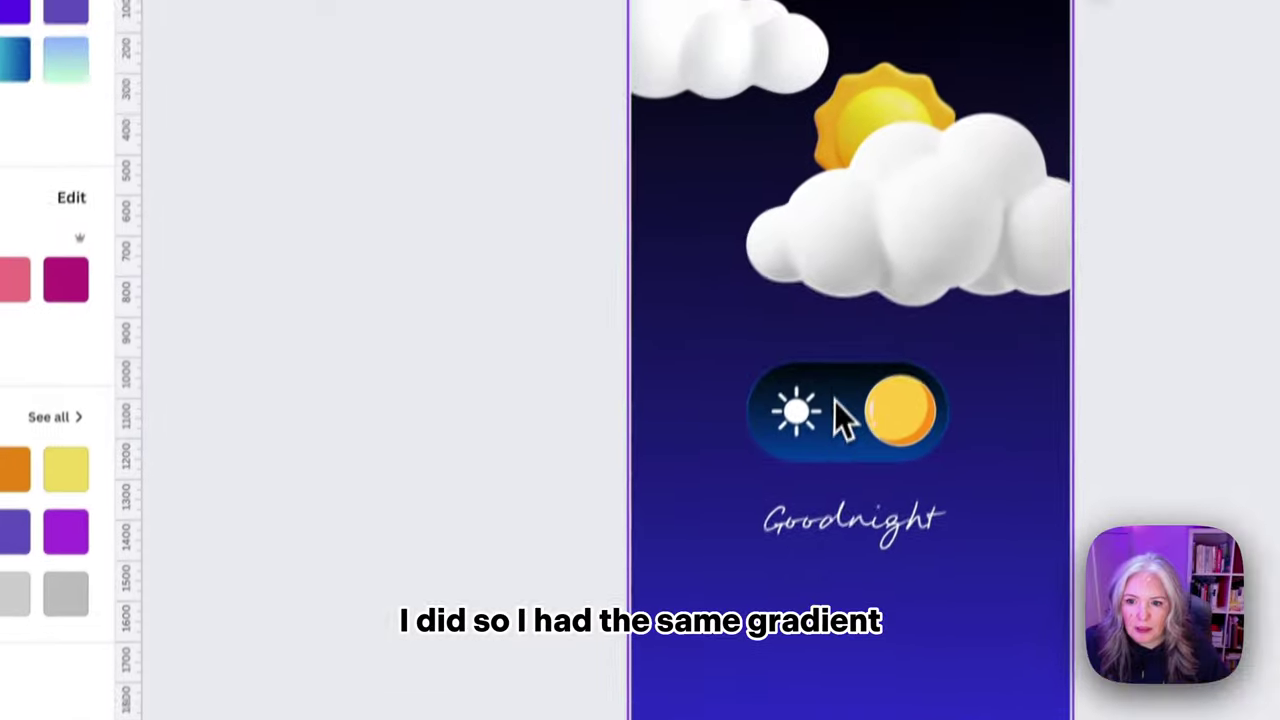
{"action": "left_click", "coordinate": [836, 405]}
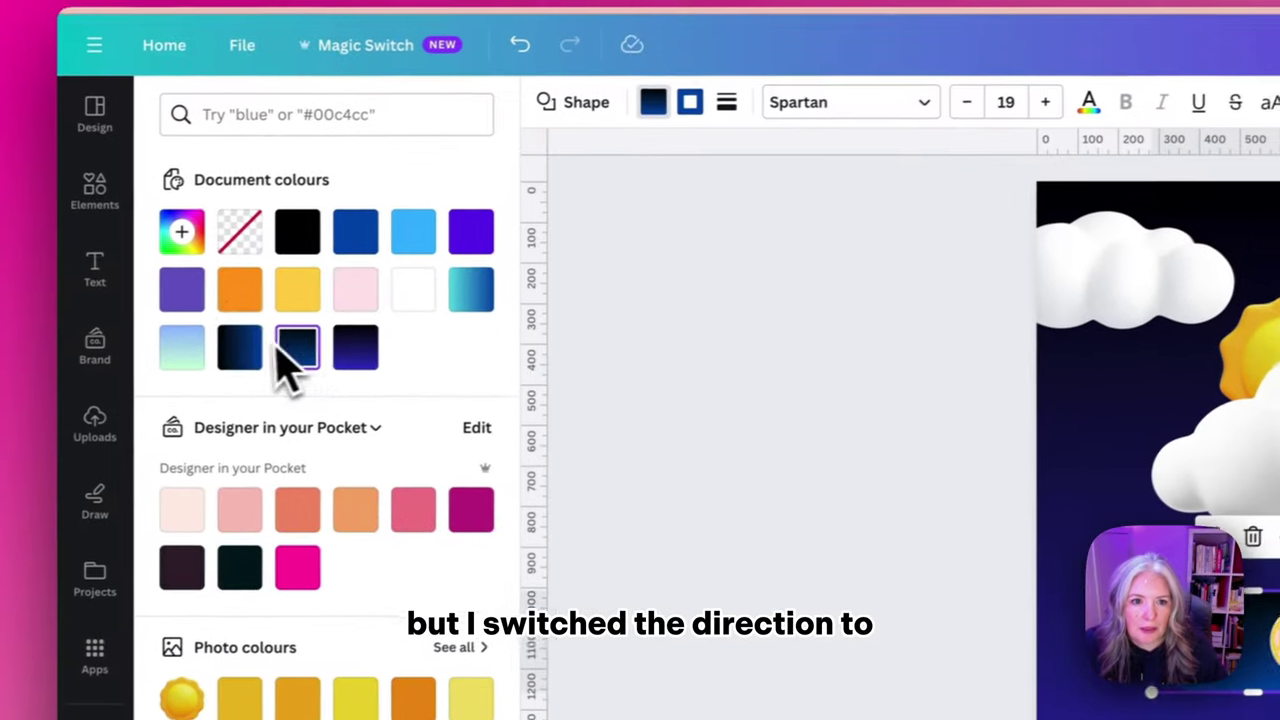
{"action": "left_click", "coordinate": [180, 234]}
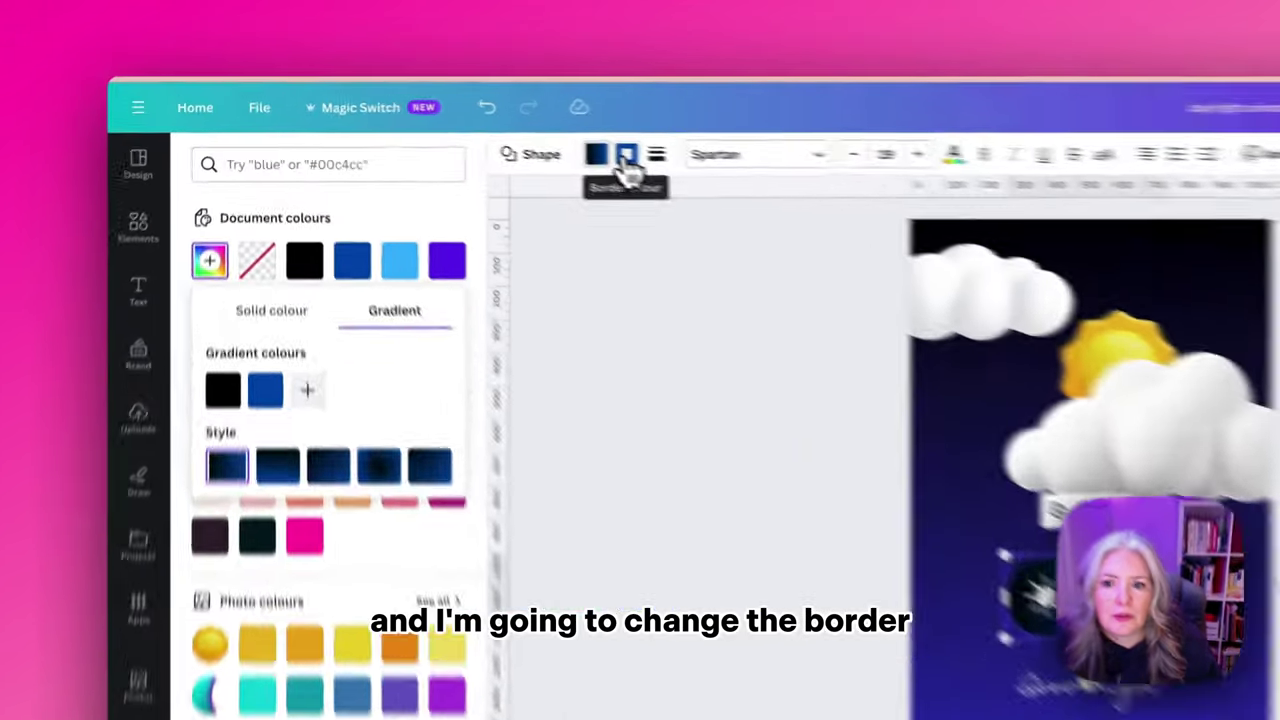
{"action": "left_click", "coordinate": [479, 123]}
{"action": "left_click", "coordinate": [312, 190]}
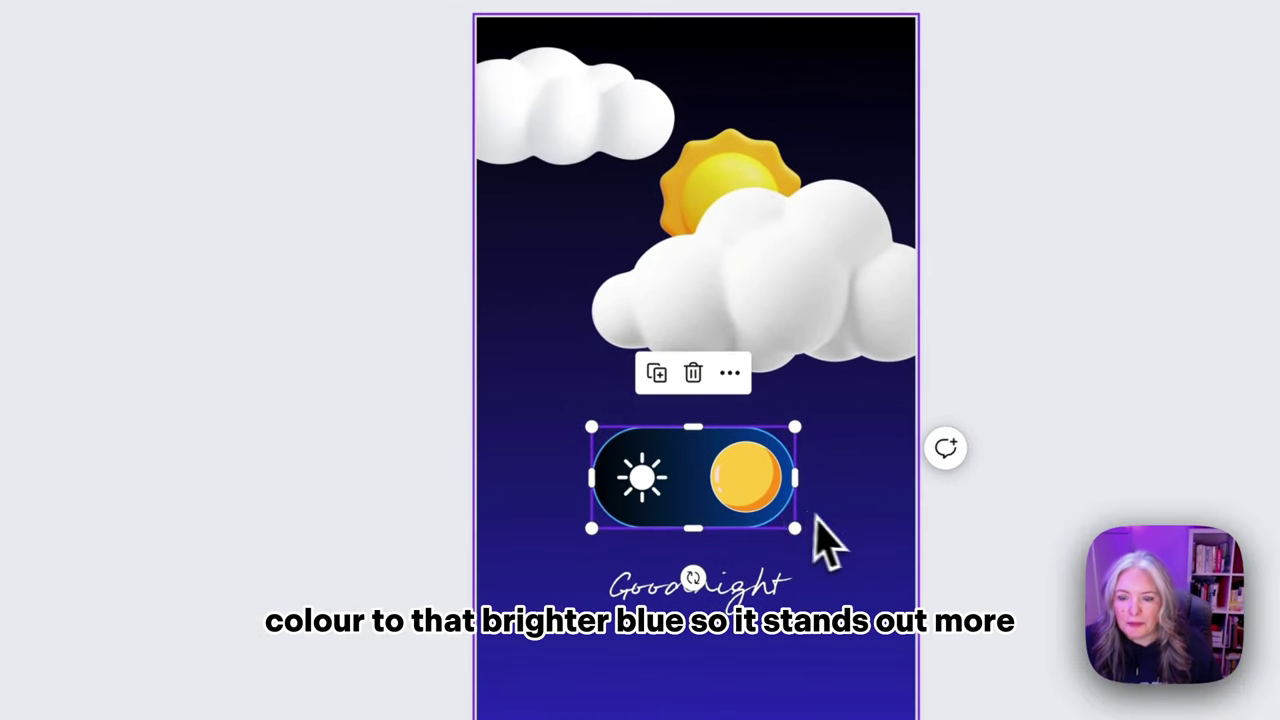
Step: Slide the yellow knob left so it covers the sun
{"action": "left_click", "coordinate": [738, 500]}
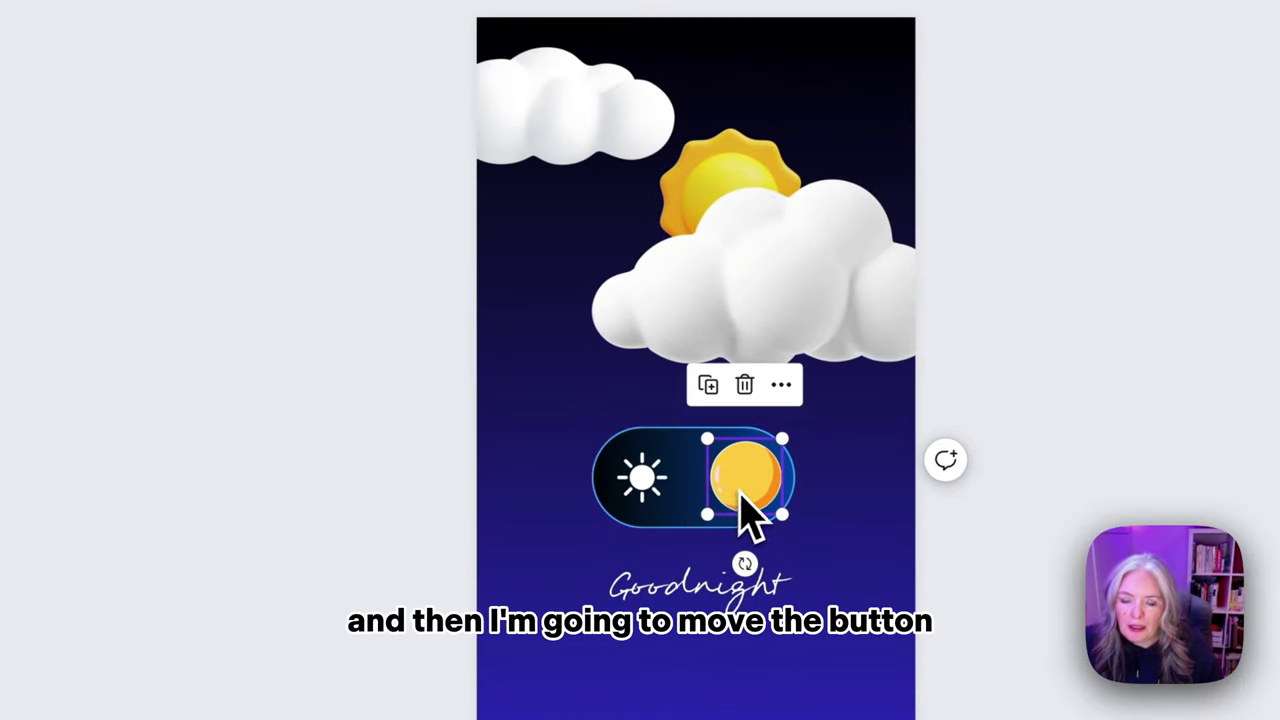
{"action": "left_click_drag", "start_coordinate": [745, 489], "coordinate": [645, 485]}
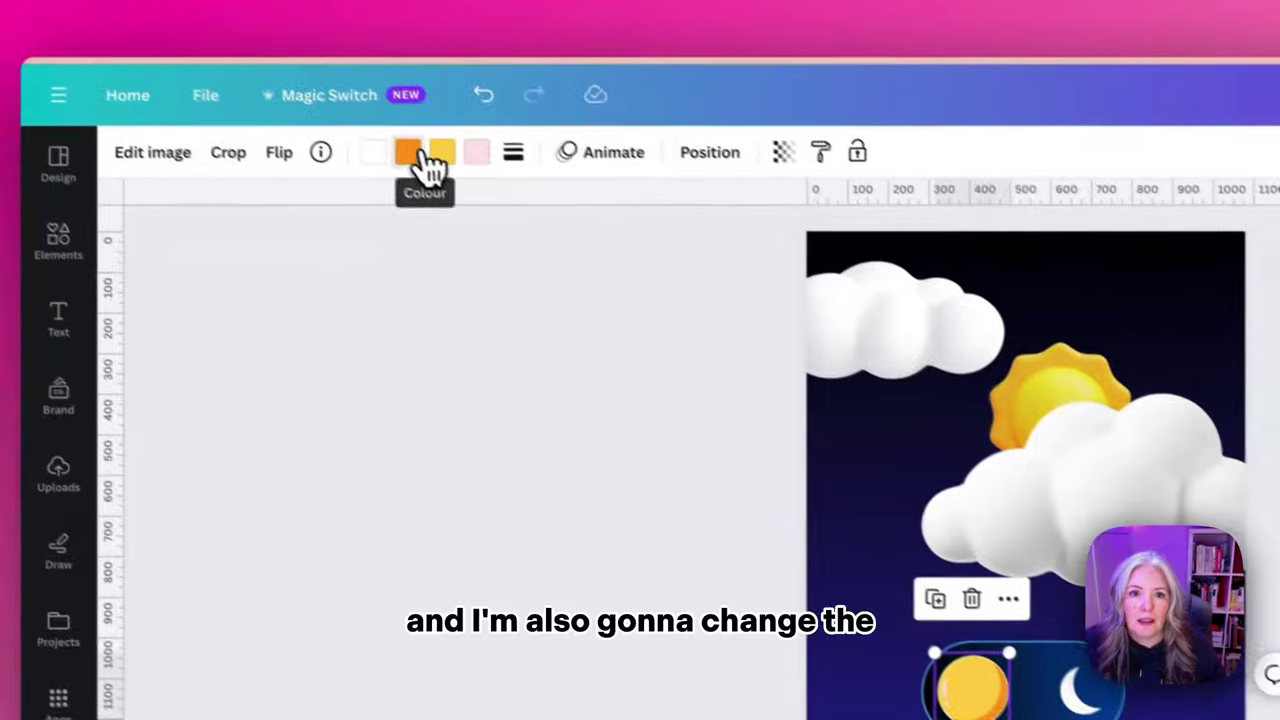
{"action": "left_click", "coordinate": [420, 160]}
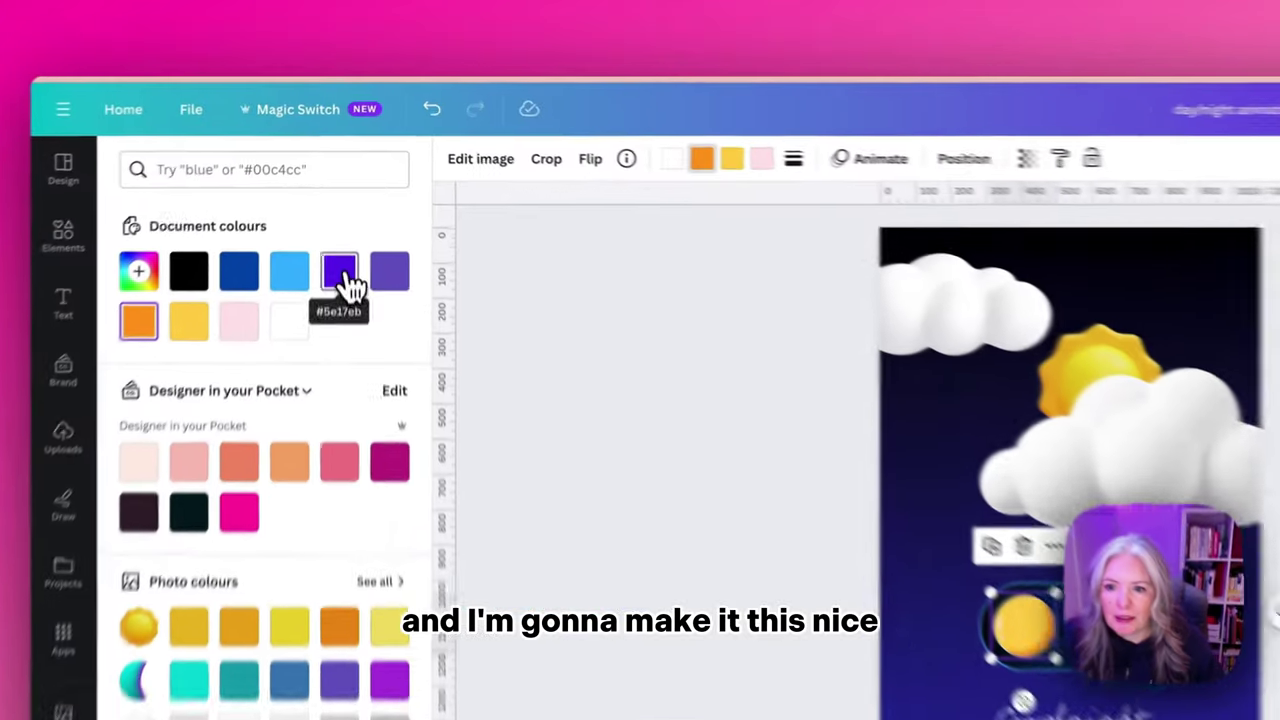
Step: Recolour the knob to the lighter purple document colour
{"action": "left_click", "coordinate": [341, 188]}
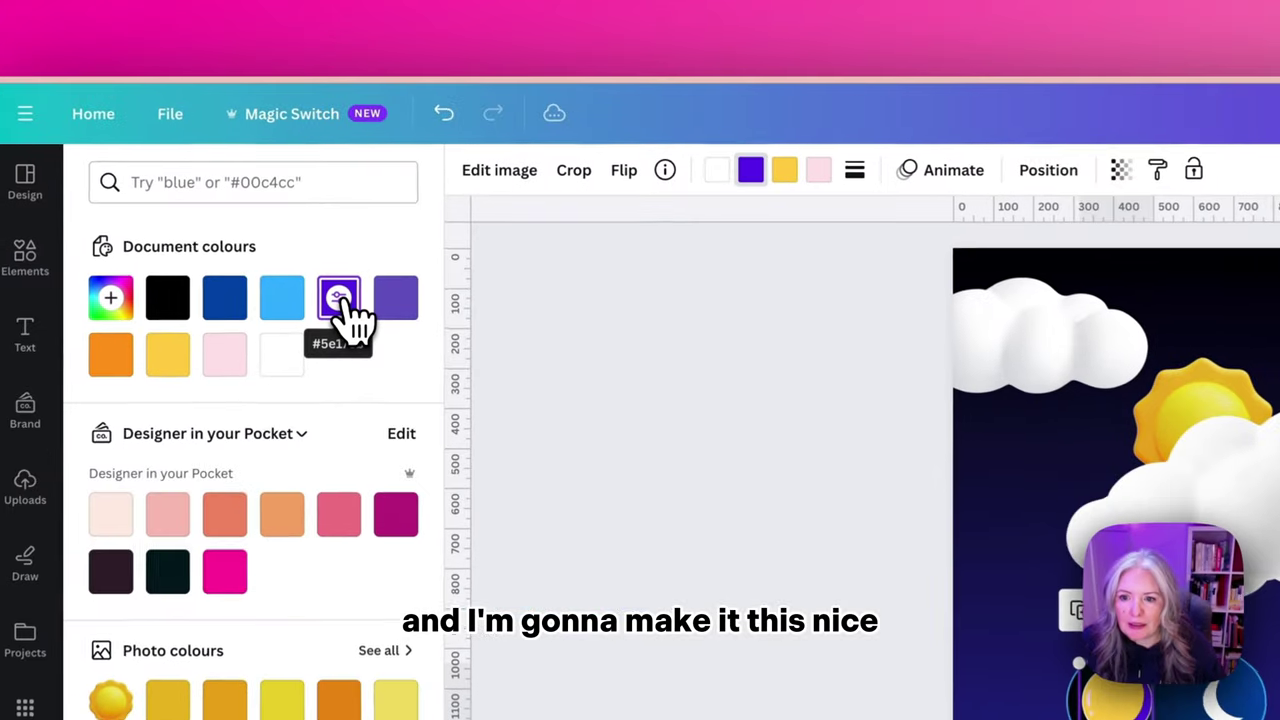
{"action": "left_click", "coordinate": [397, 304]}
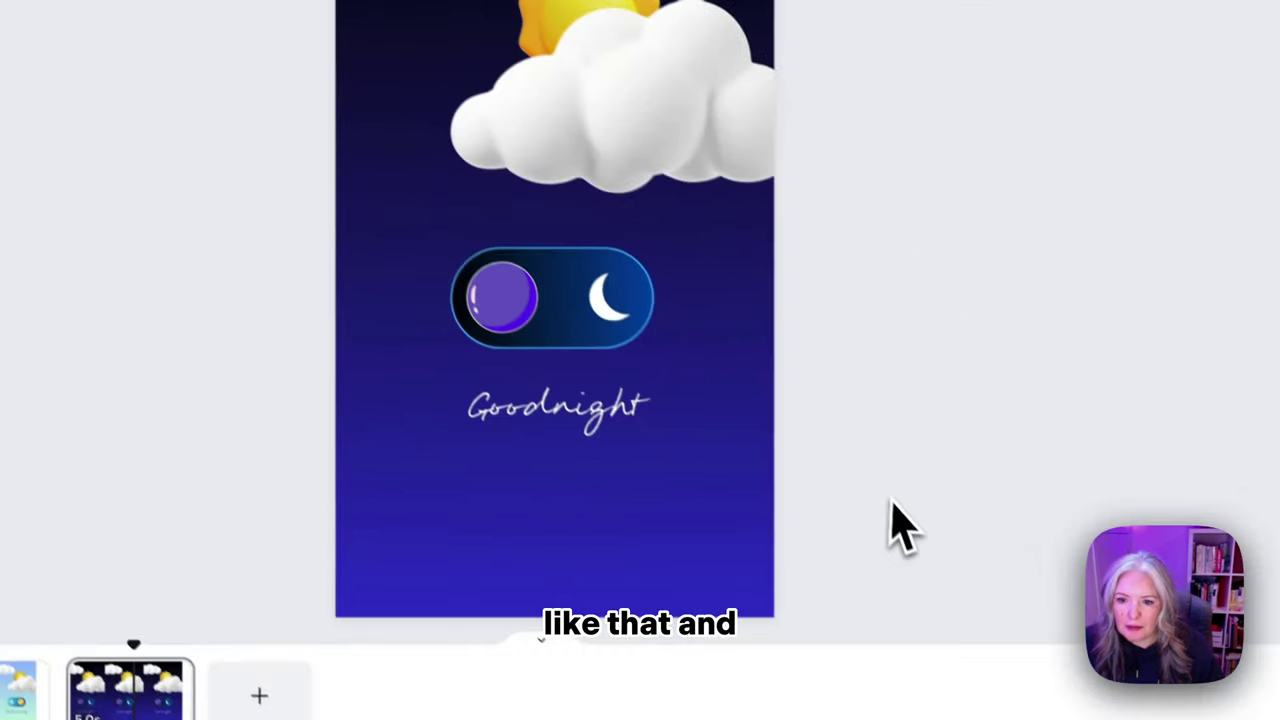
Step: Lower the sun behind the cloud and use Layers to raise the crescent moon above it
{"action": "left_click", "coordinate": [567, 421]}
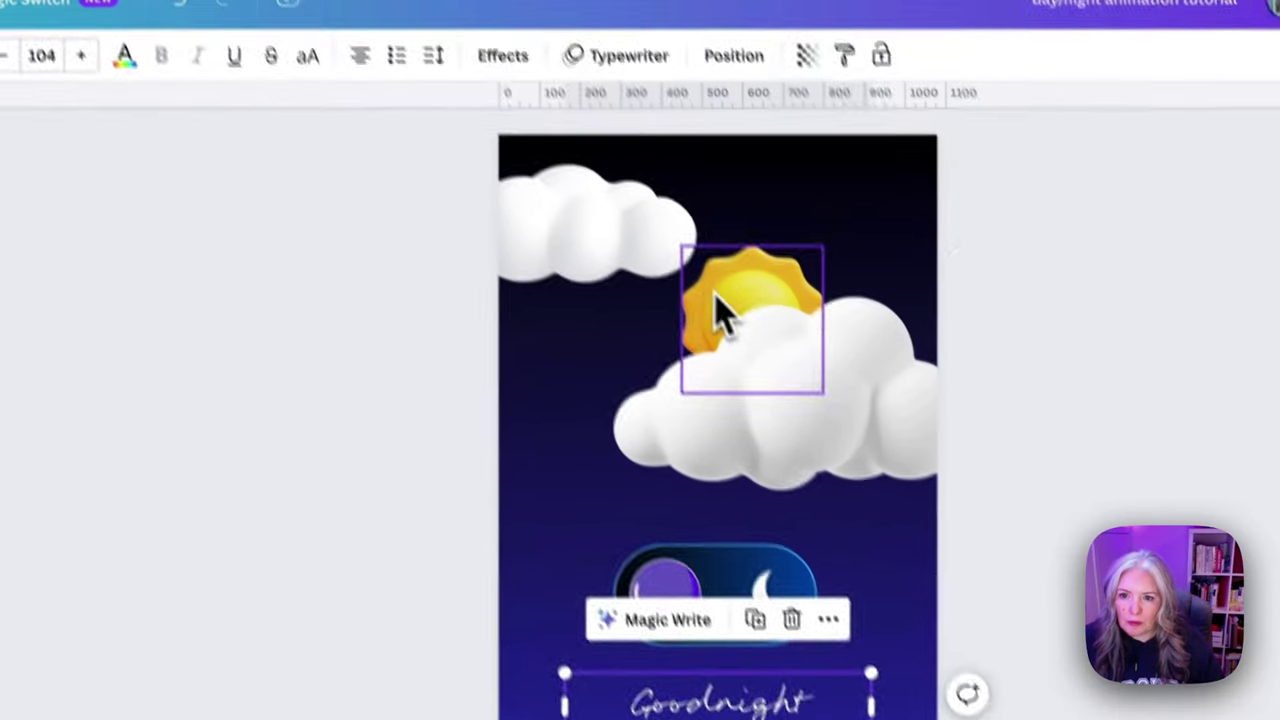
{"action": "left_click", "coordinate": [771, 345]}
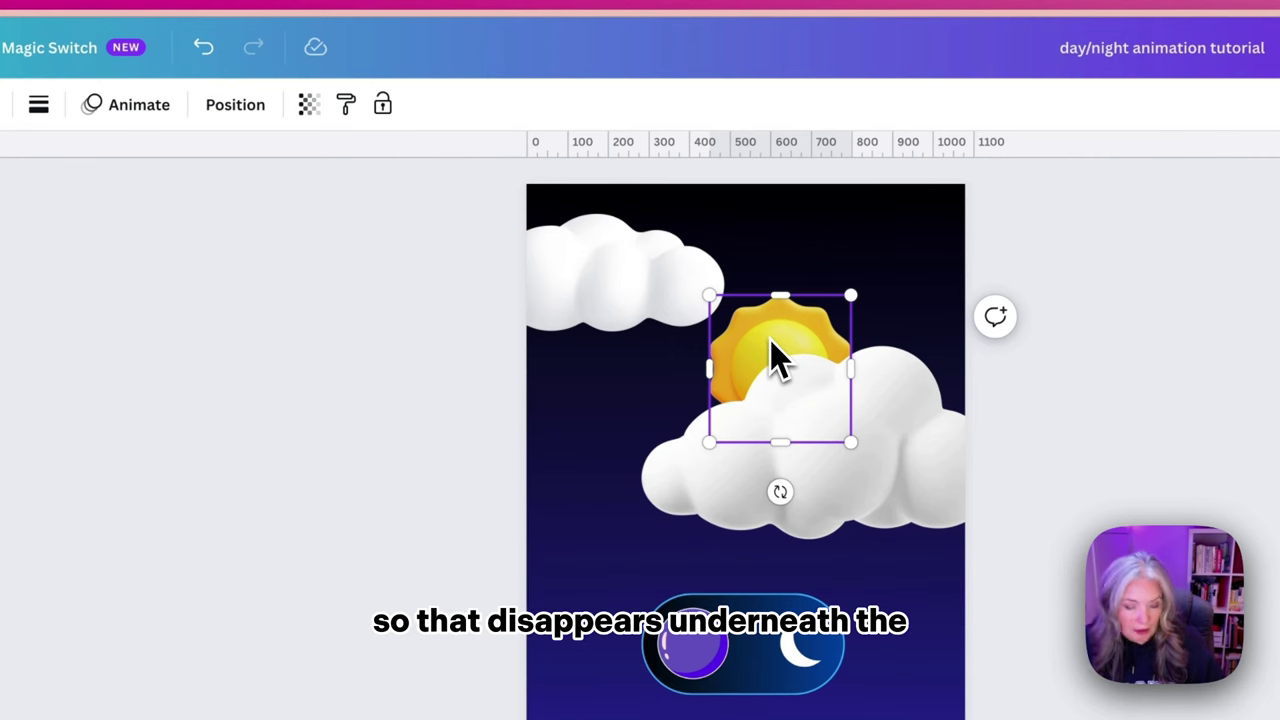
{"action": "left_click_drag", "start_coordinate": [771, 347], "coordinate": [768, 416]}
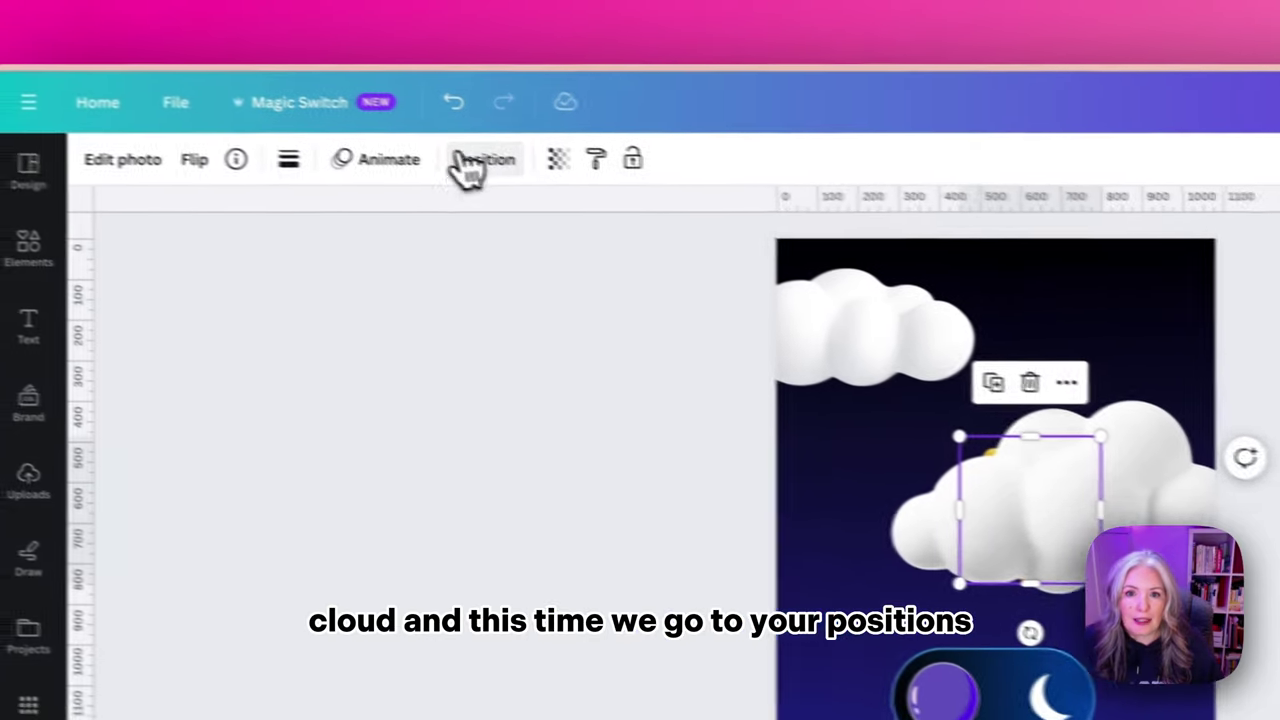
{"action": "left_click", "coordinate": [235, 104]}
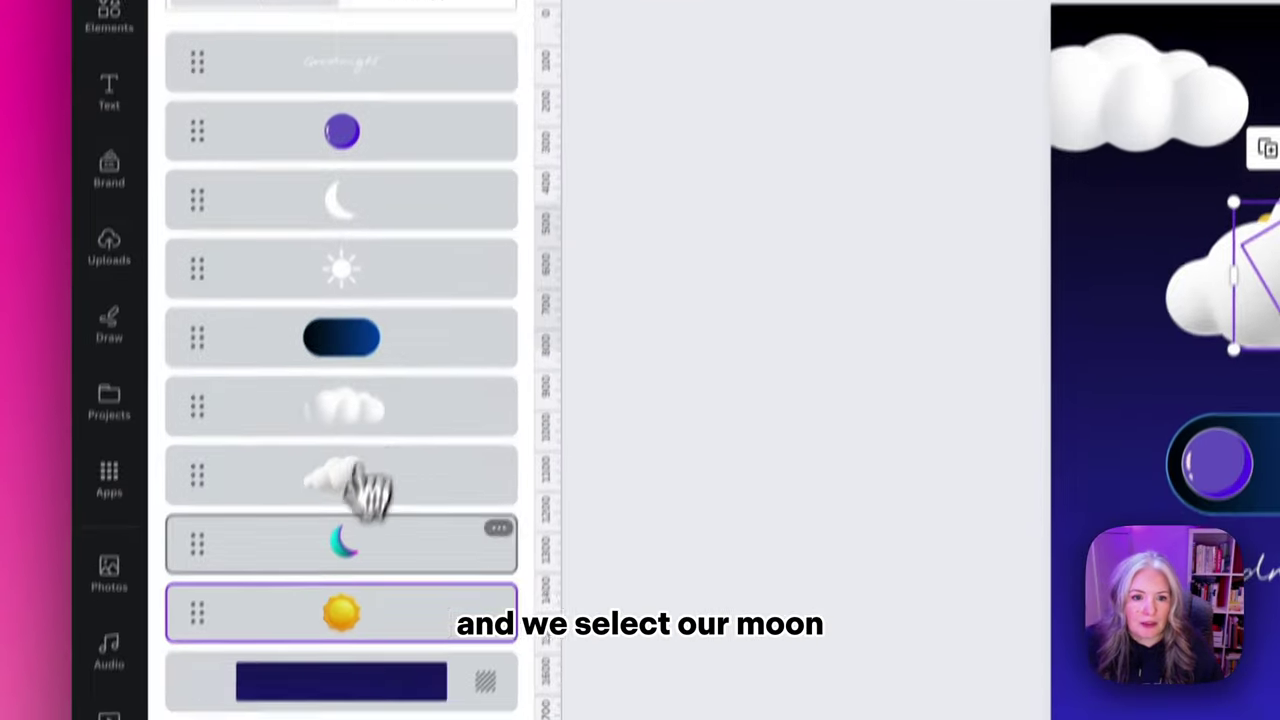
{"action": "left_click", "coordinate": [395, 562]}
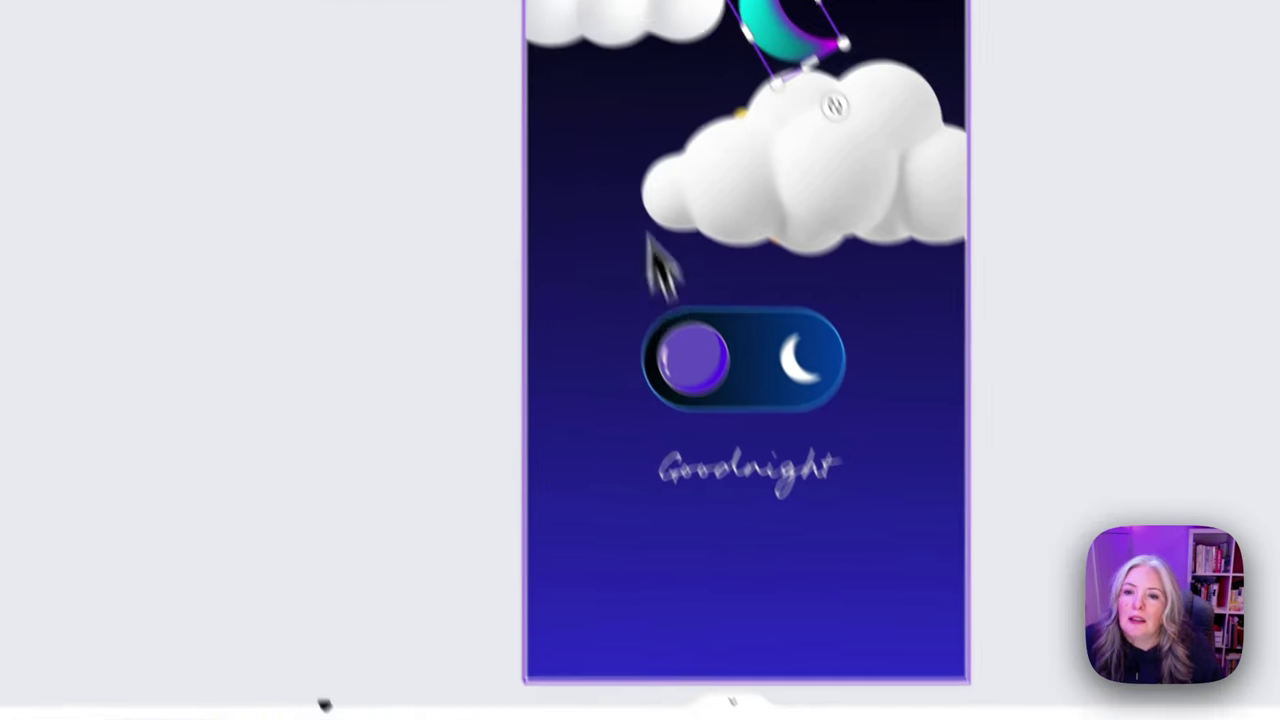
{"action": "left_click", "coordinate": [442, 294]}
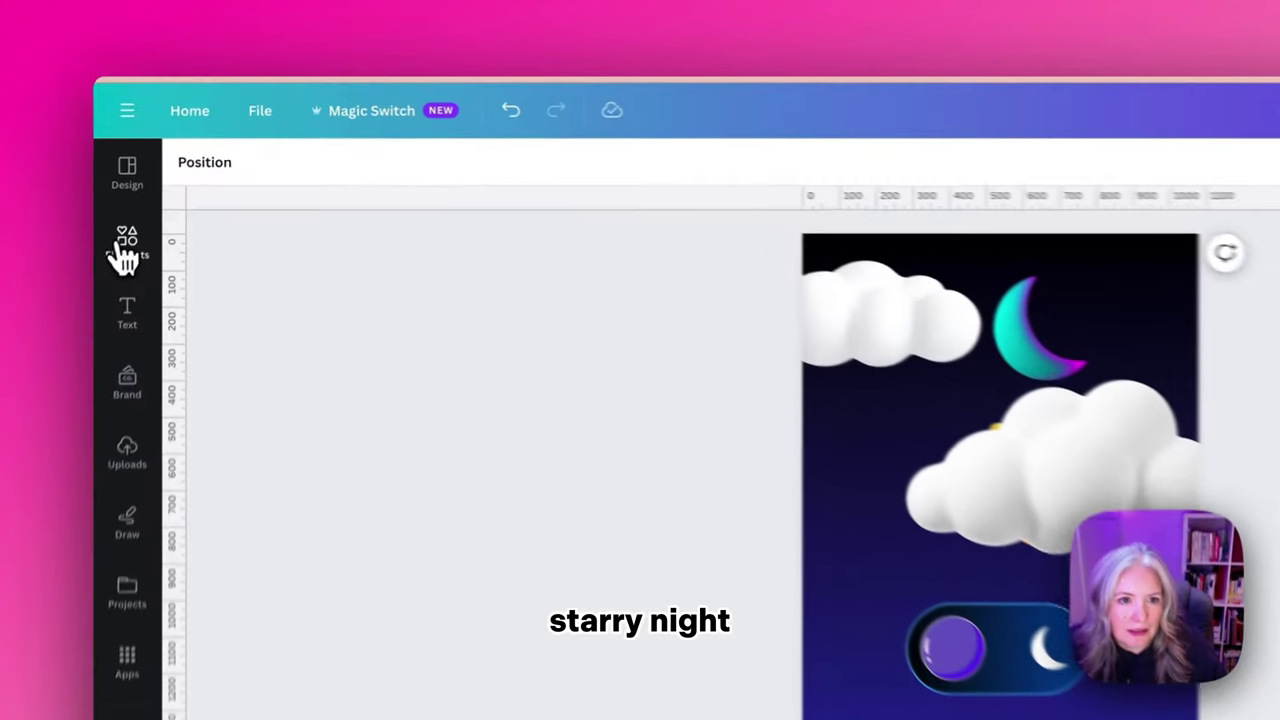
Step: Search Elements for animated-only 'stars' and add the tiny sparkling stars graphic
{"action": "left_click", "coordinate": [182, 168]}
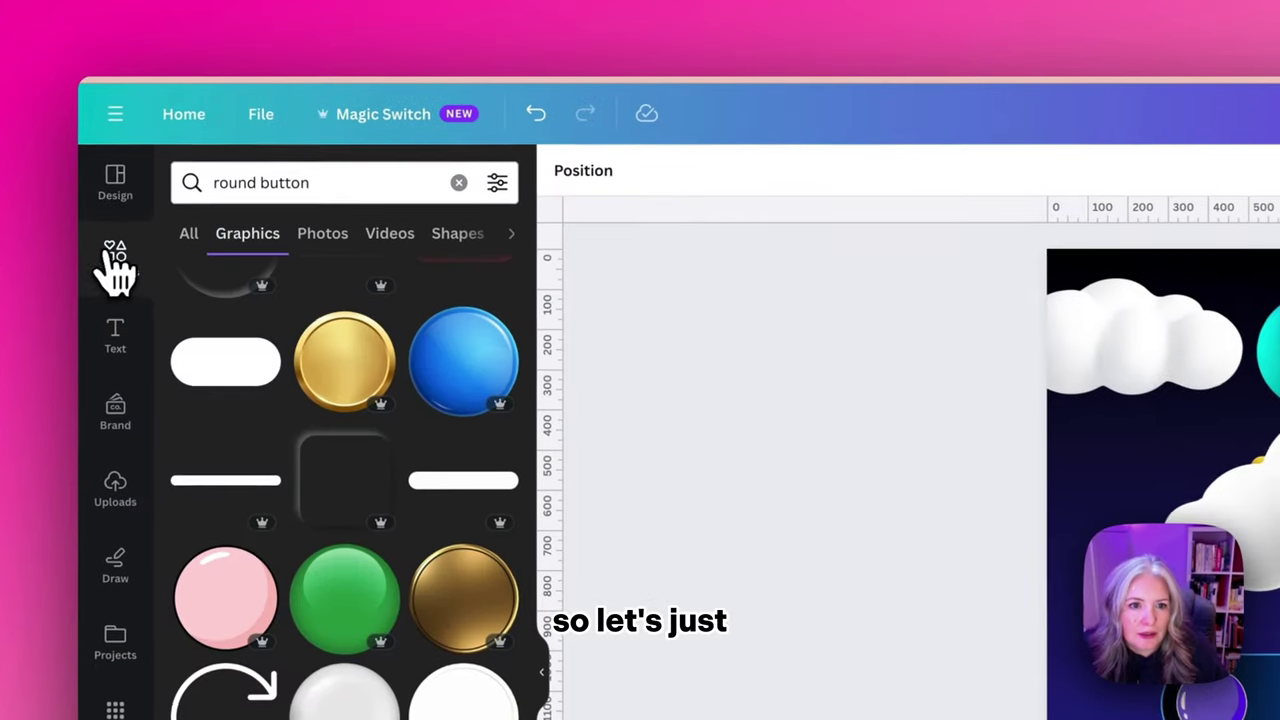
{"action": "scroll", "coordinate": [260, 345], "scroll_direction": "up", "scroll_amount": 5}
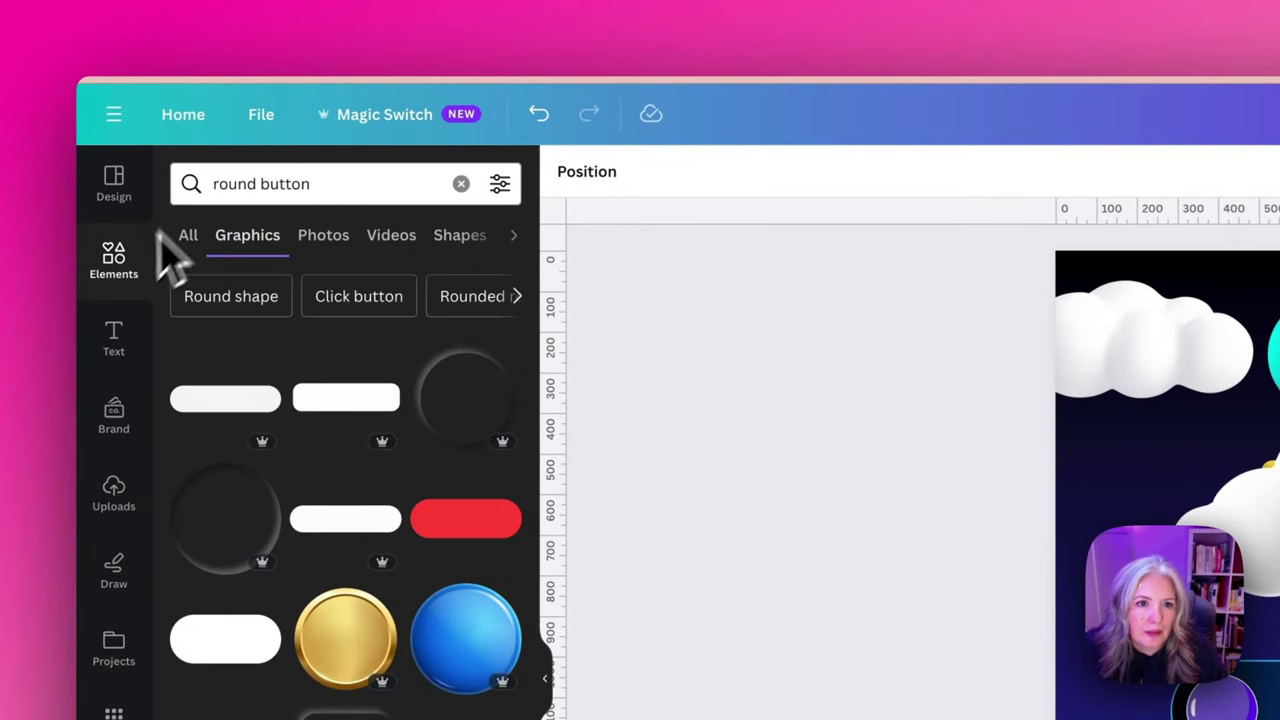
{"action": "left_click", "coordinate": [461, 184]}
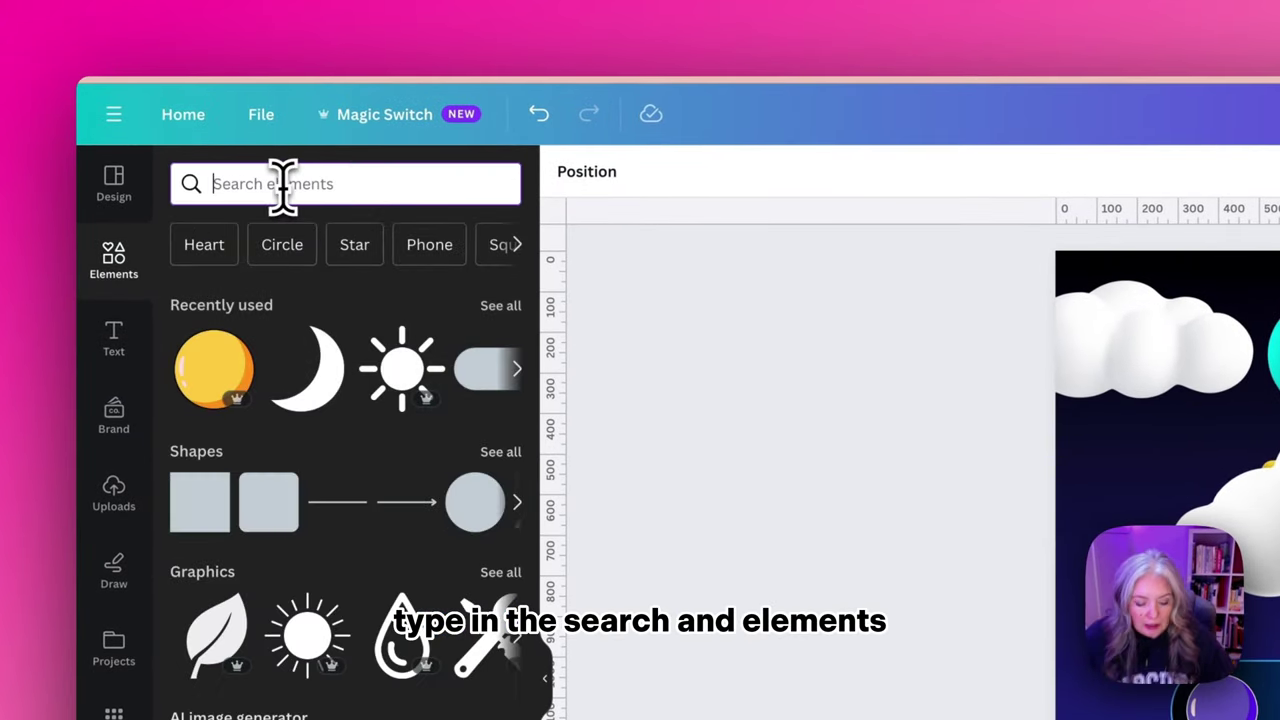
{"action": "type", "text": "stars"}
{"action": "key", "text": "Return"}
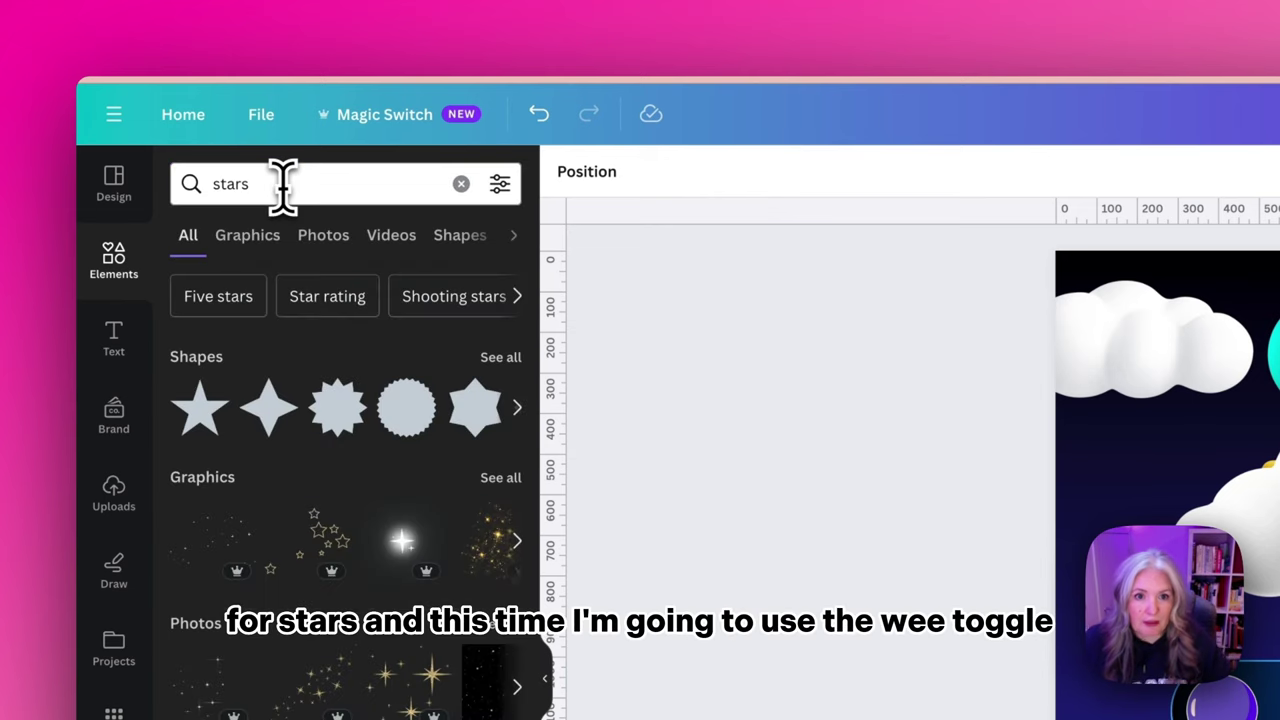
{"action": "left_click", "coordinate": [499, 186]}
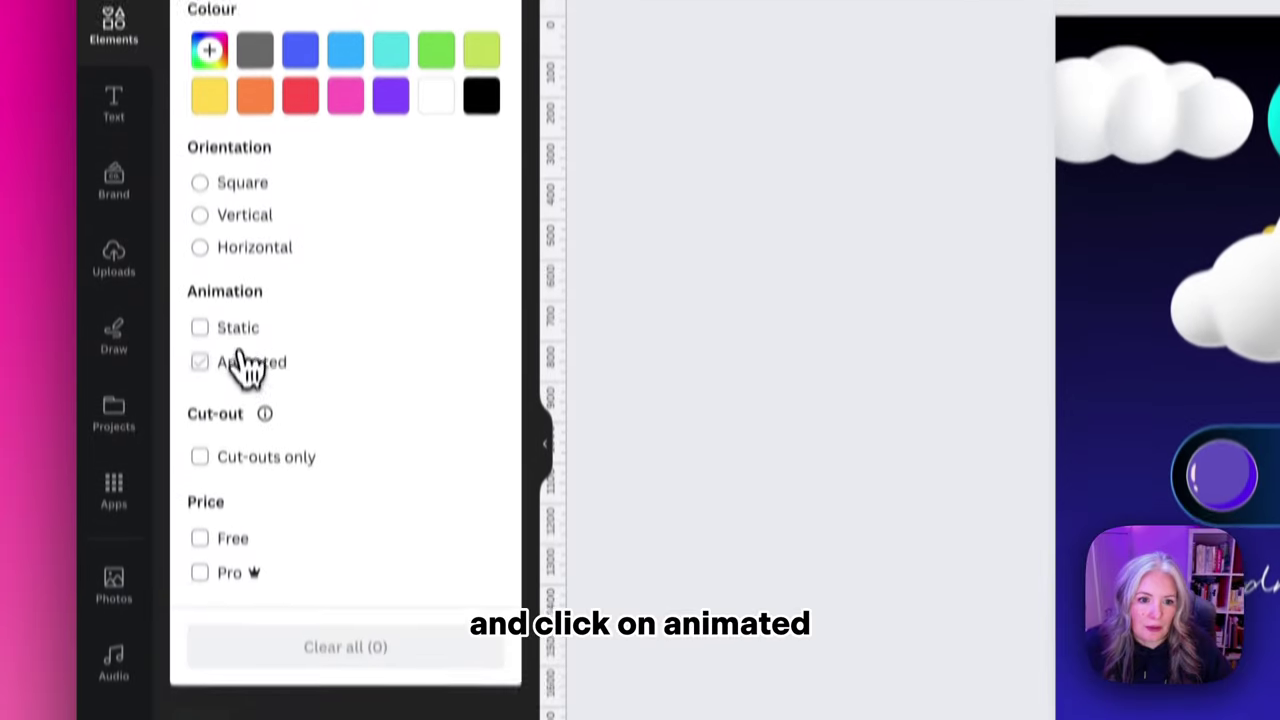
{"action": "left_click", "coordinate": [250, 597]}
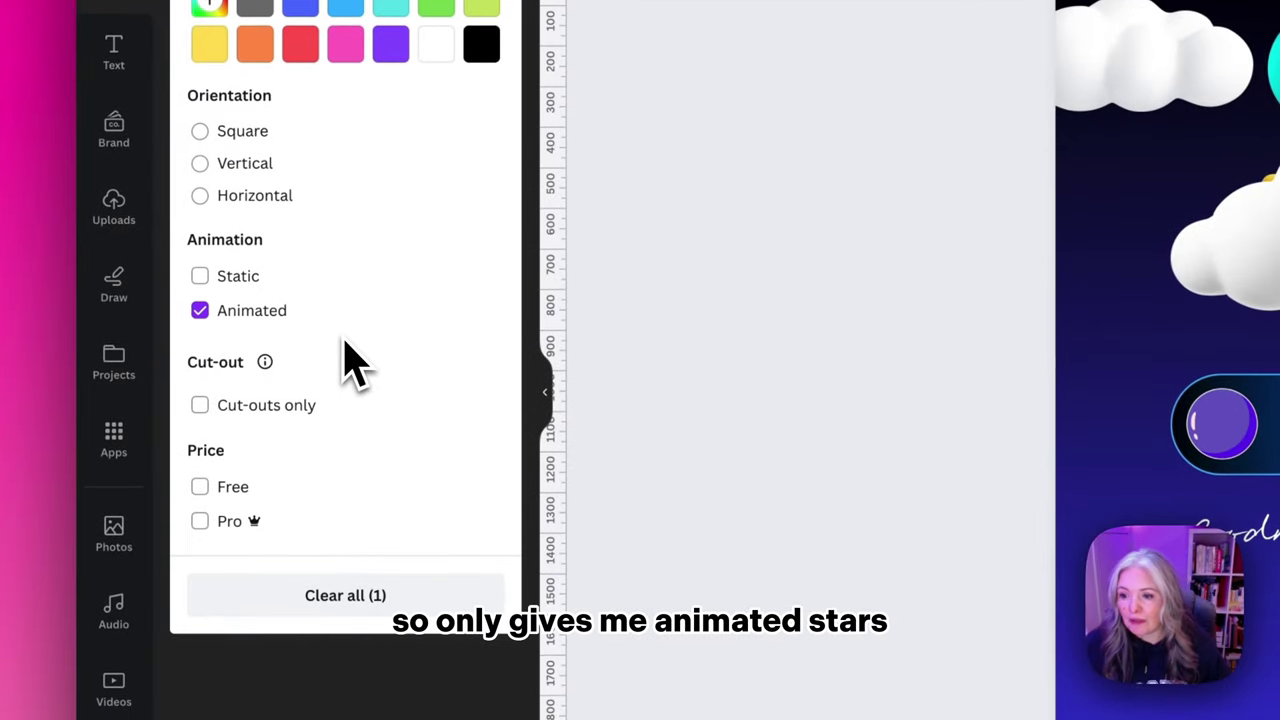
{"action": "left_click", "coordinate": [500, 690]}
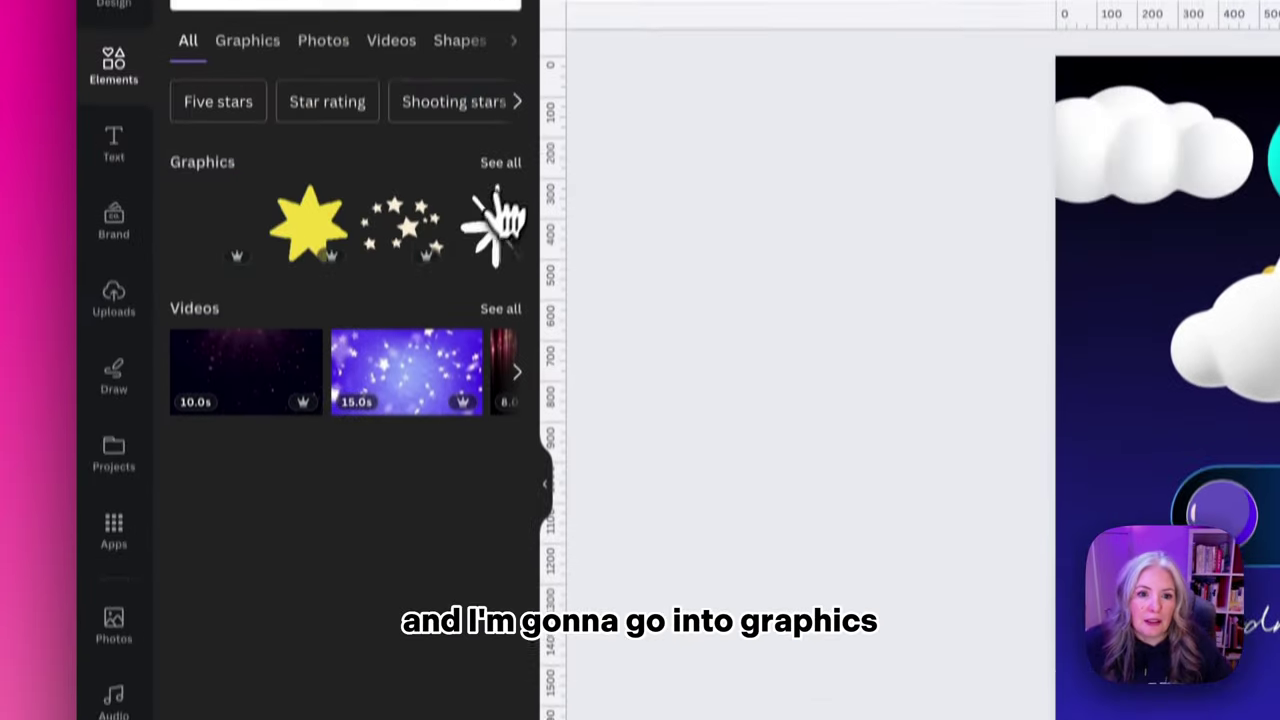
{"action": "left_click", "coordinate": [500, 162]}
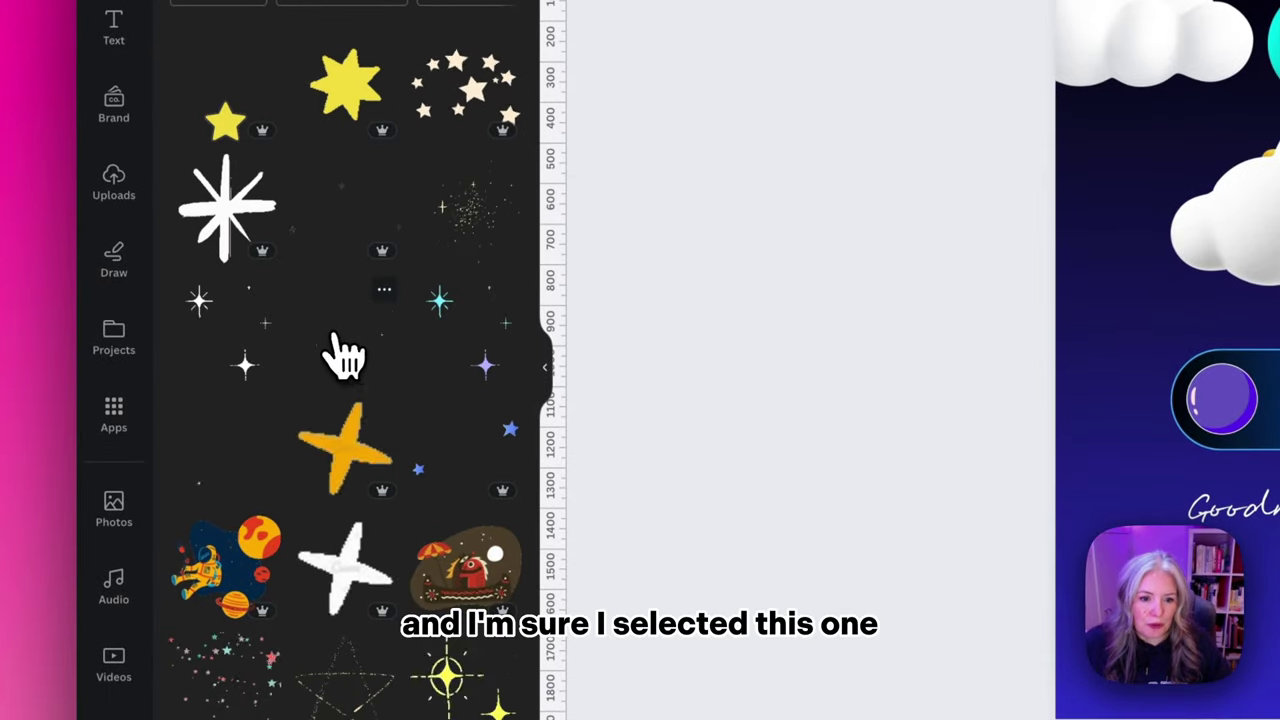
{"action": "left_click", "coordinate": [340, 347]}
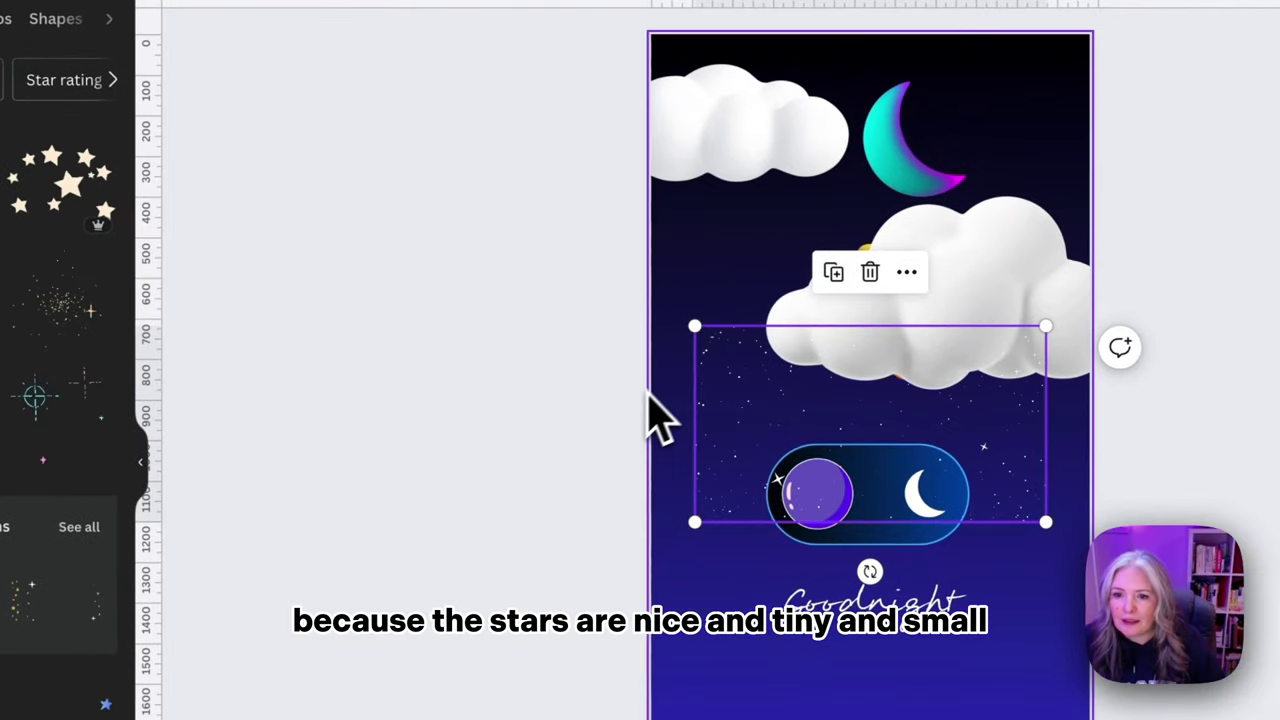
Step: Enlarge the stars graphic and stretch it across the top of the night sky
{"action": "left_click_drag", "start_coordinate": [695, 326], "coordinate": [652, 297]}
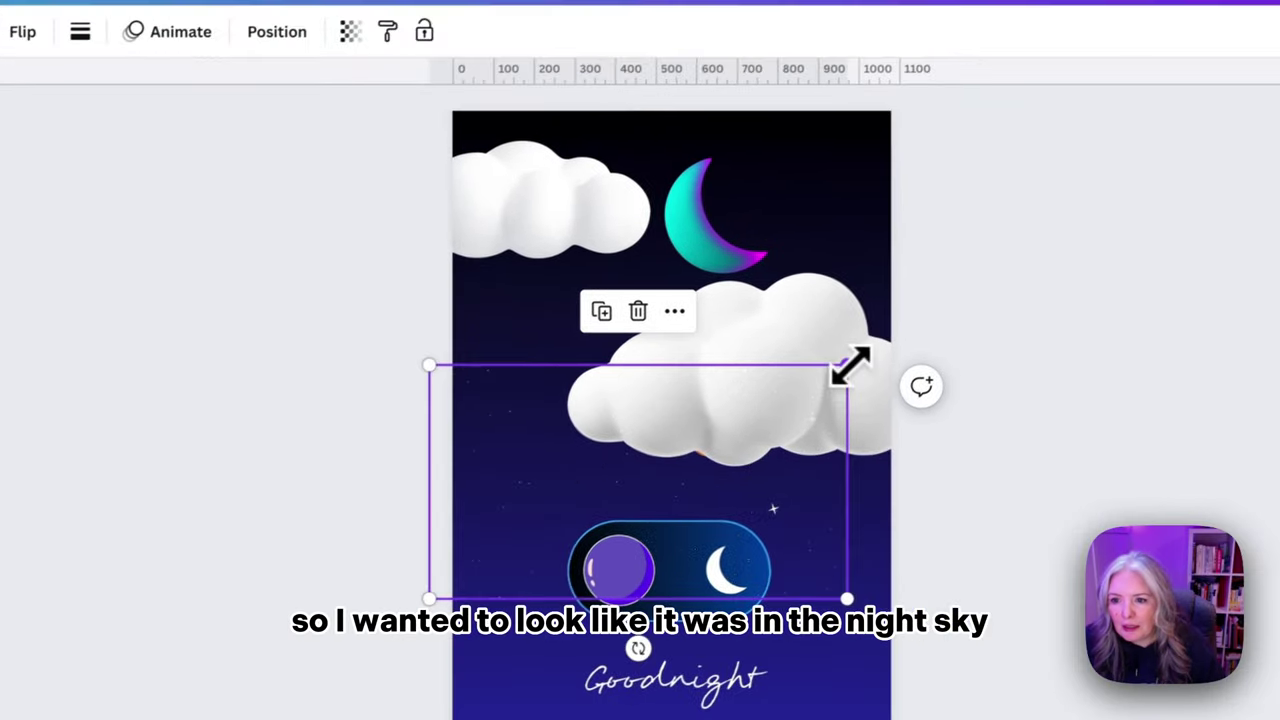
{"action": "left_click_drag", "start_coordinate": [1047, 289], "coordinate": [1136, 235]}
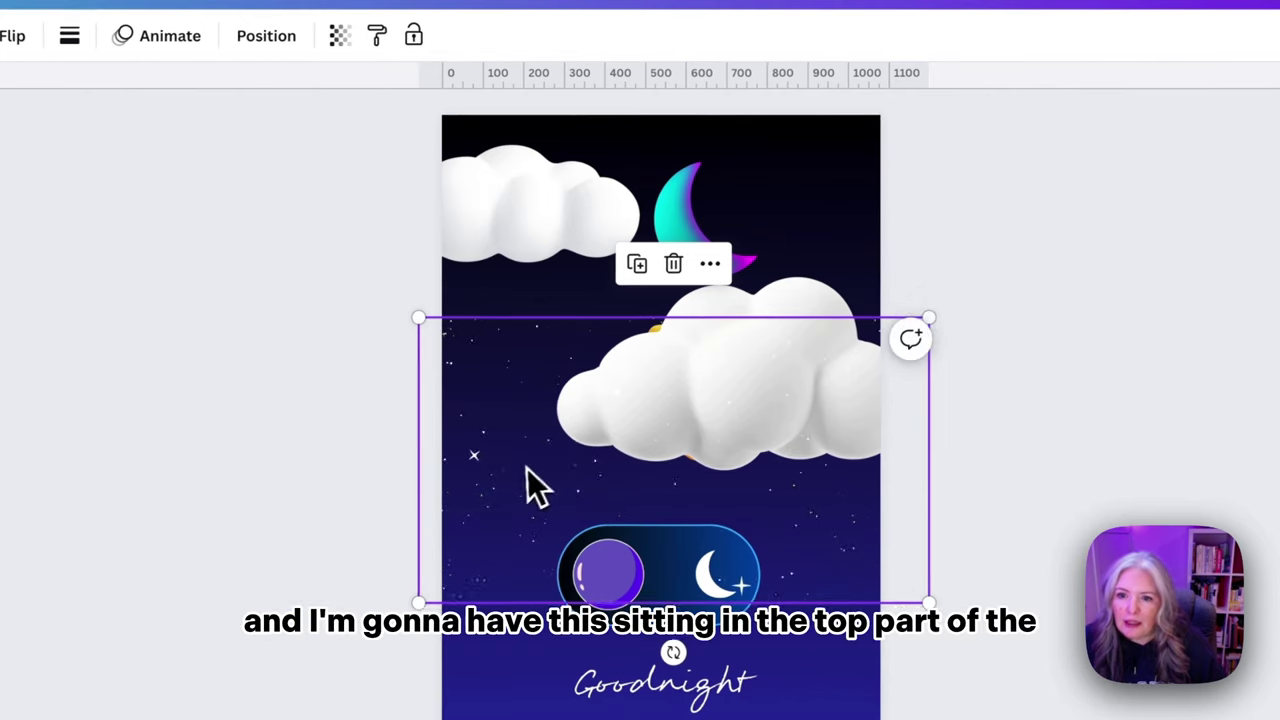
{"action": "left_click_drag", "start_coordinate": [523, 486], "coordinate": [526, 309]}
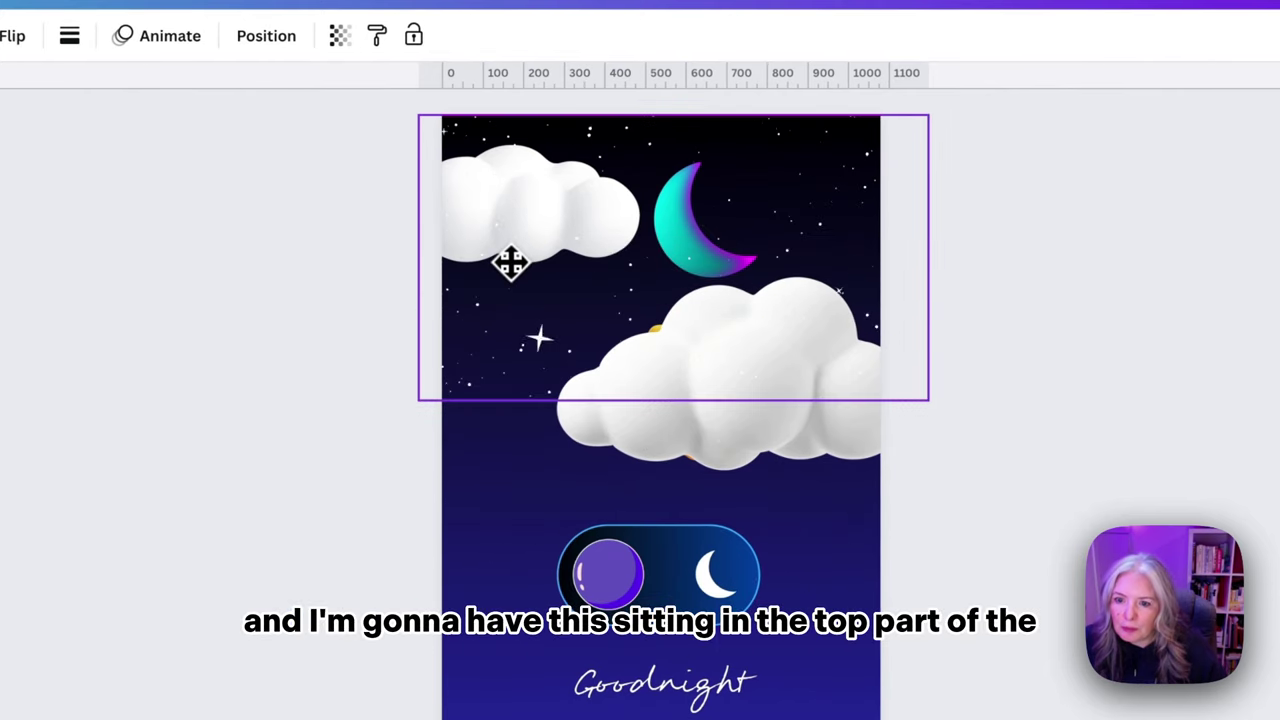
{"action": "left_click_drag", "start_coordinate": [418, 399], "coordinate": [363, 432]}
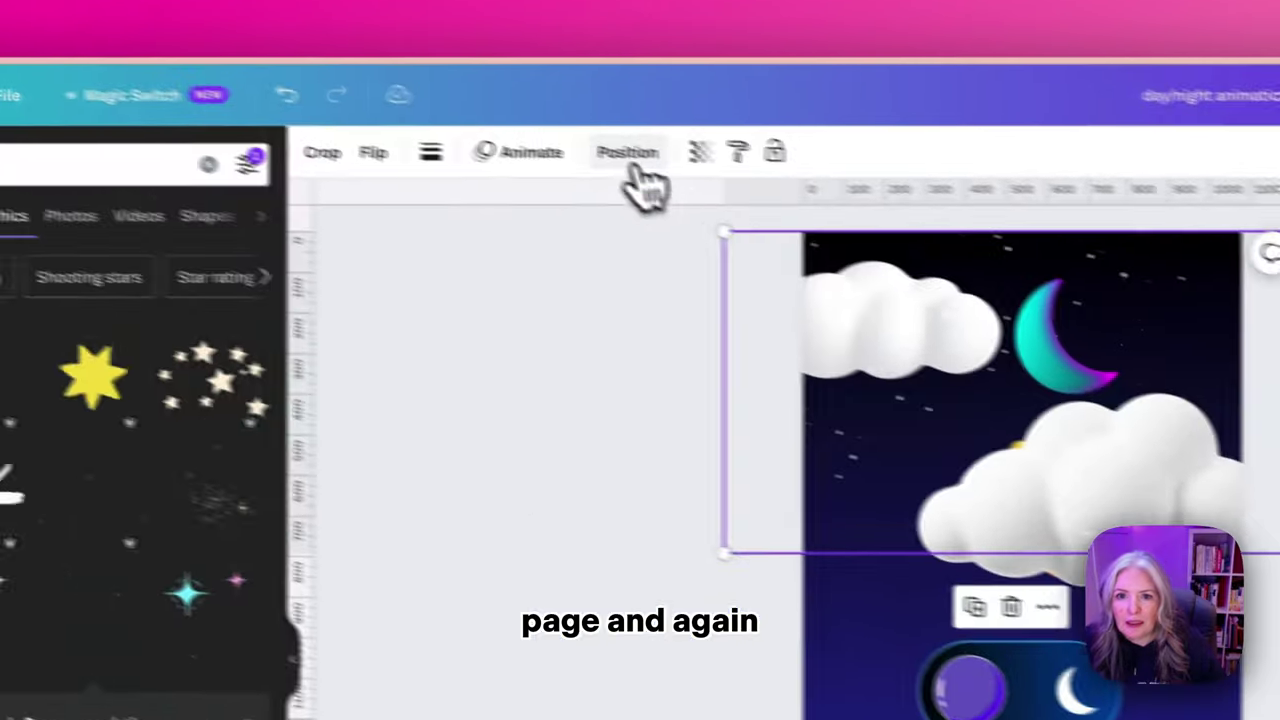
Step: Move the stars layer beneath the clouds in the layer order
{"action": "left_click", "coordinate": [300, 13]}
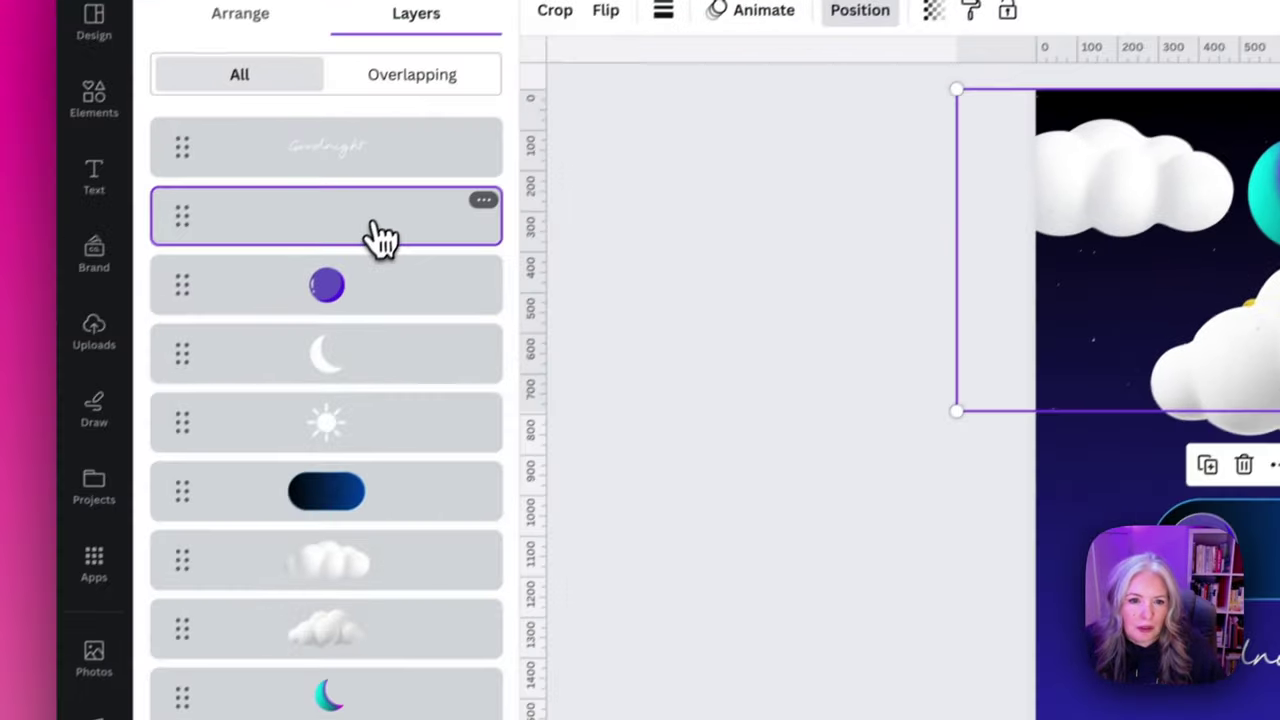
{"action": "left_click_drag", "start_coordinate": [219, 392], "coordinate": [191, 719]}
{"action": "left_click_drag", "start_coordinate": [374, 543], "coordinate": [391, 549]}
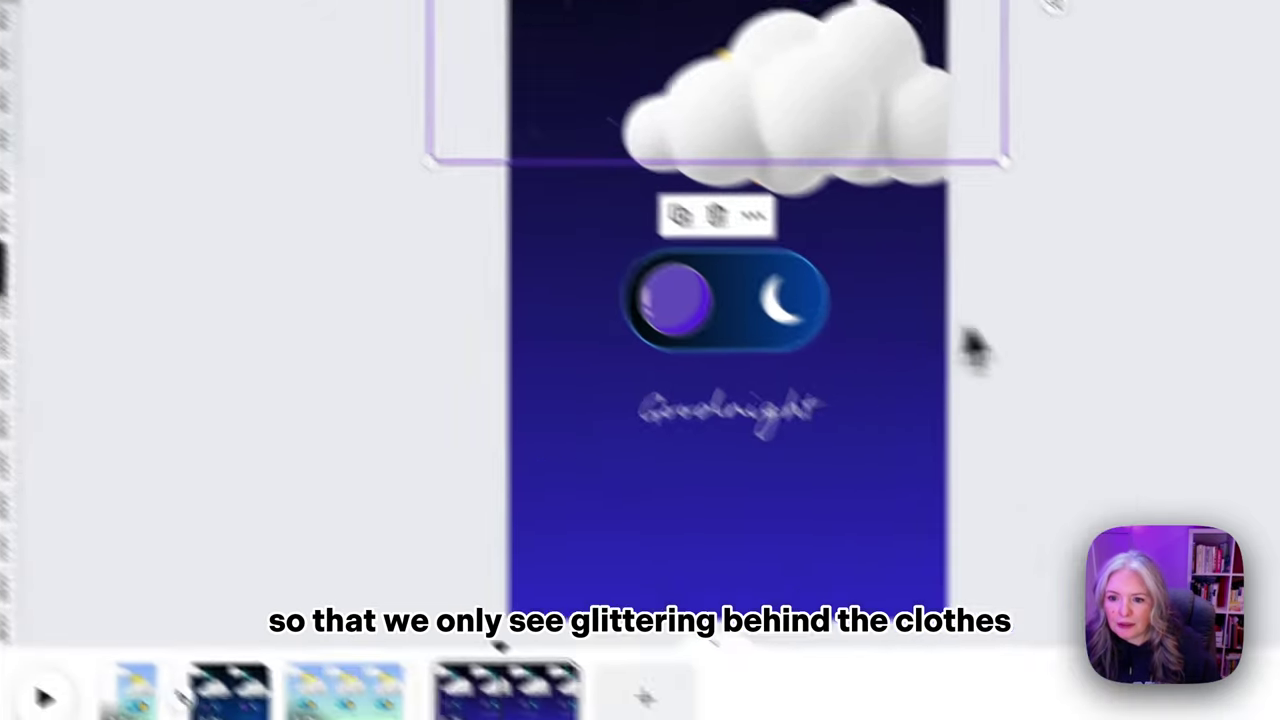
{"action": "left_click", "coordinate": [1160, 495]}
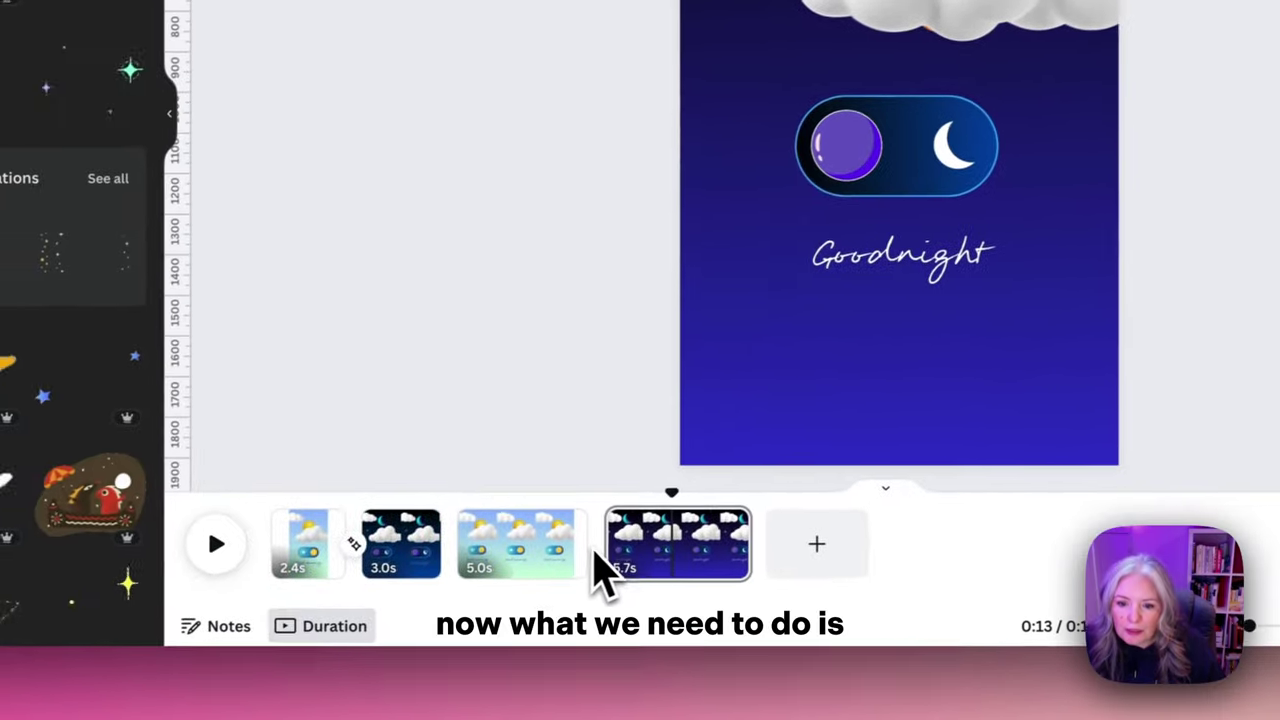
Step: Add a Match & Move transition between pages 3 and 4, lengthened to 2 seconds
{"action": "mouse_move", "coordinate": [495, 593]}
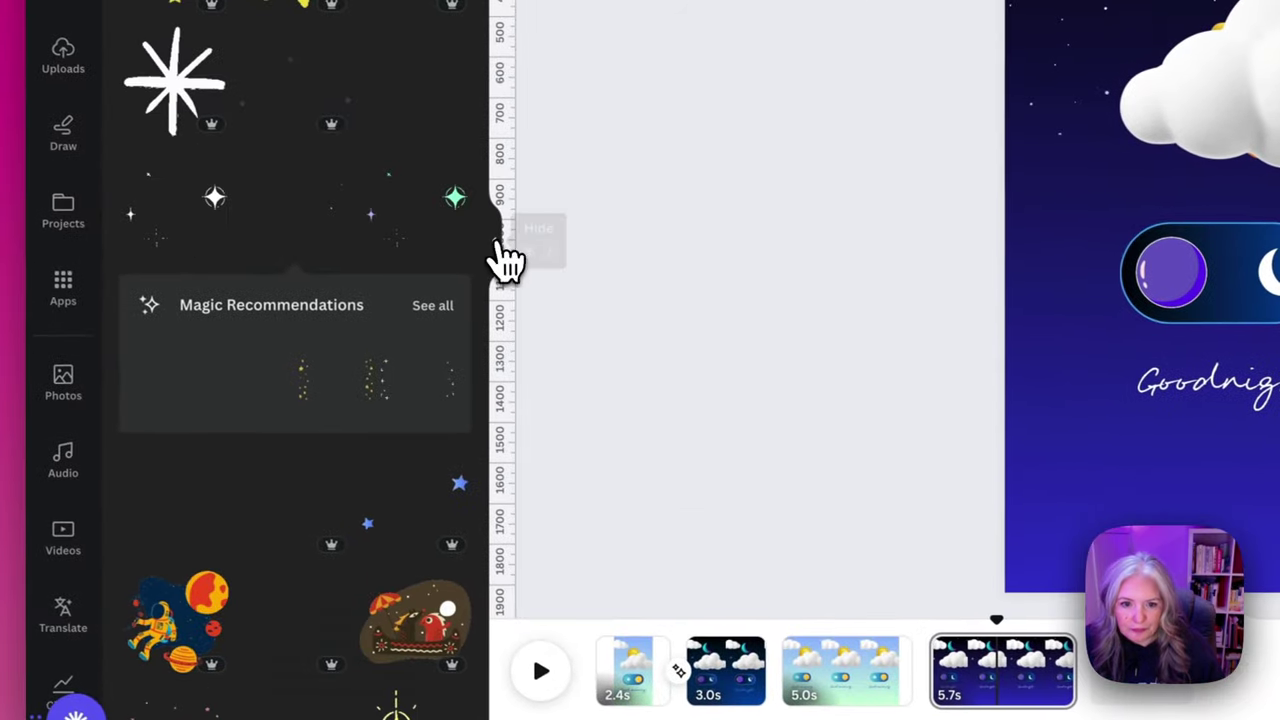
{"action": "left_click", "coordinate": [499, 247]}
{"action": "mouse_move", "coordinate": [541, 565]}
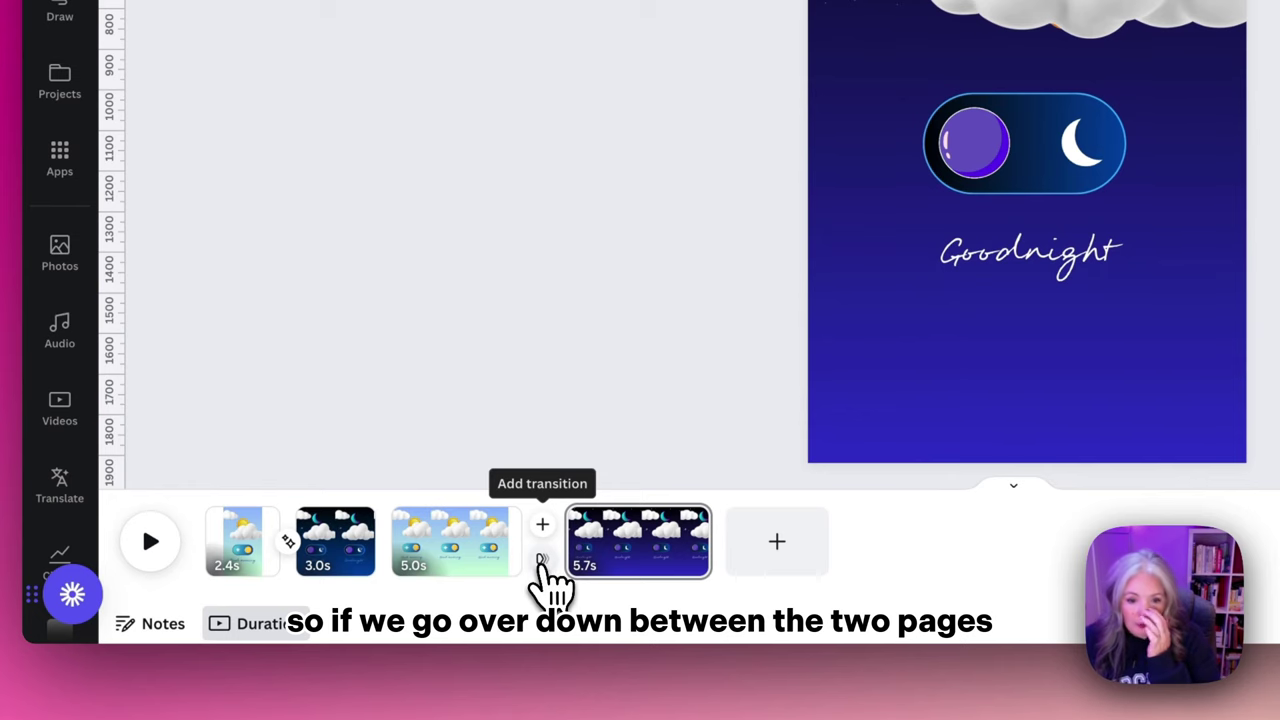
{"action": "left_click", "coordinate": [541, 562]}
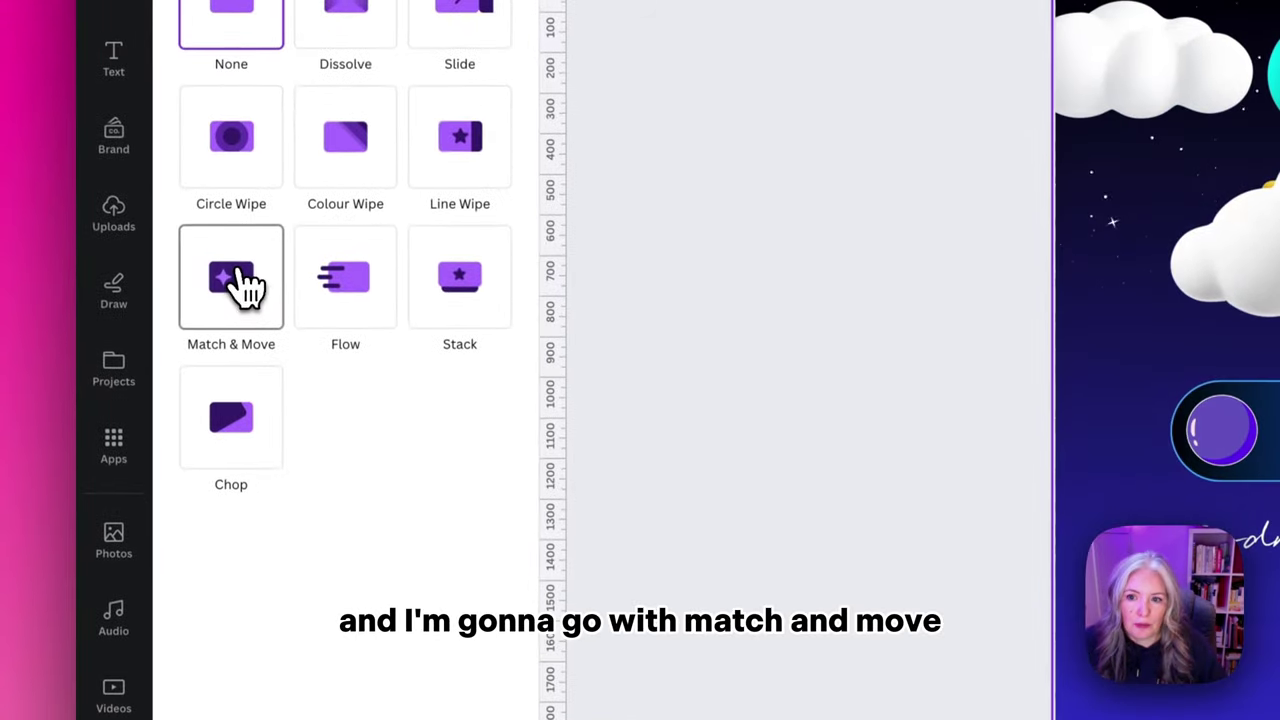
{"action": "left_click", "coordinate": [190, 8]}
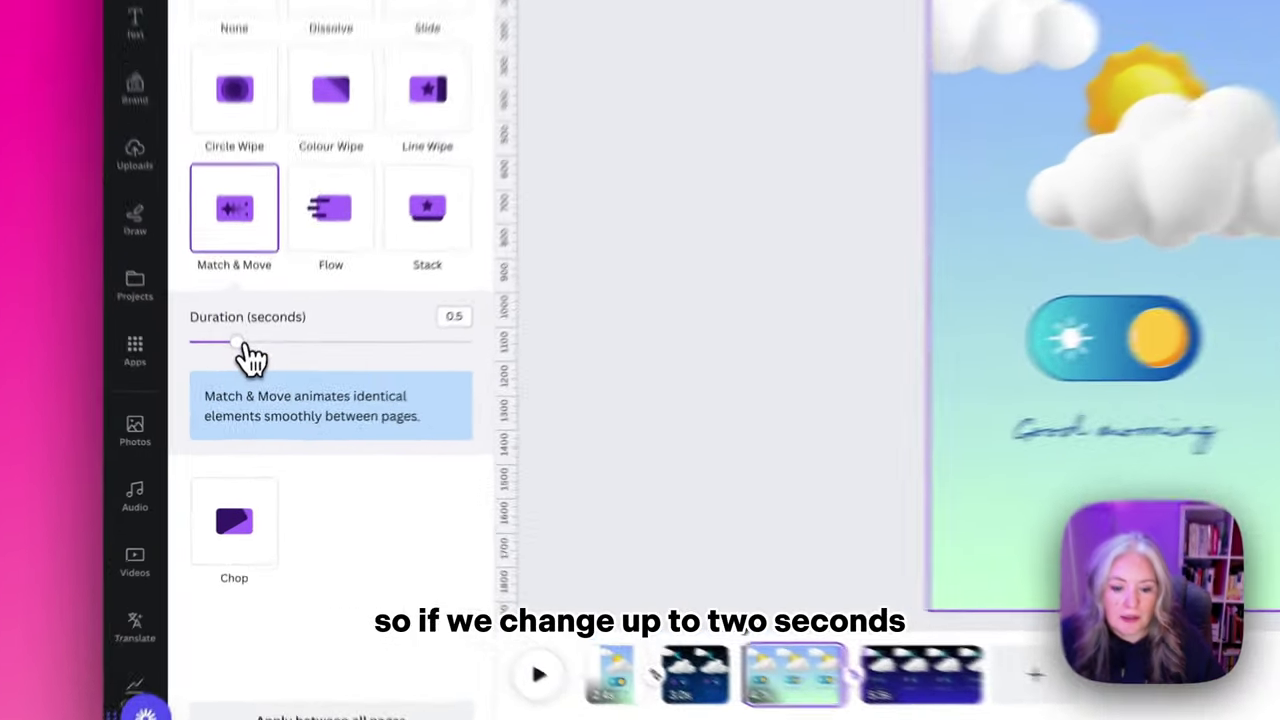
{"action": "left_click_drag", "start_coordinate": [245, 397], "coordinate": [319, 396]}
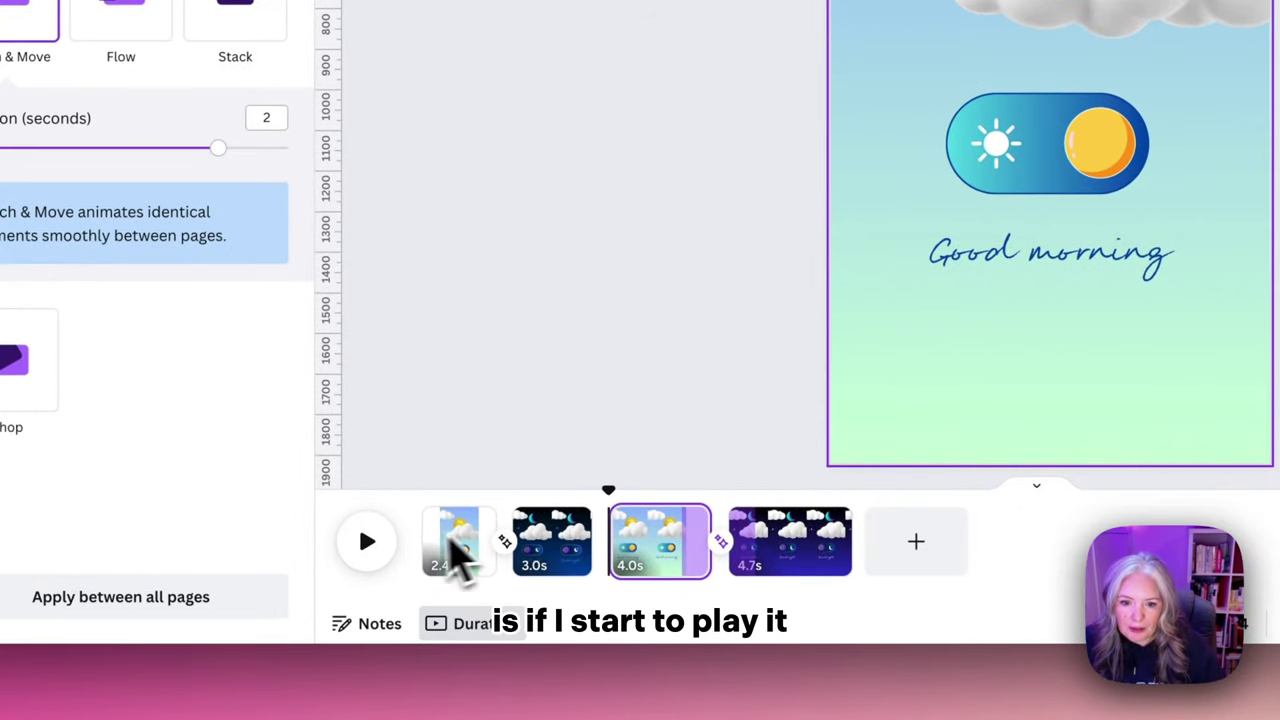
Step: Trim the night page to about 3.3 seconds and the day page to 2.6 seconds, then replay
{"action": "left_click", "coordinate": [382, 540]}
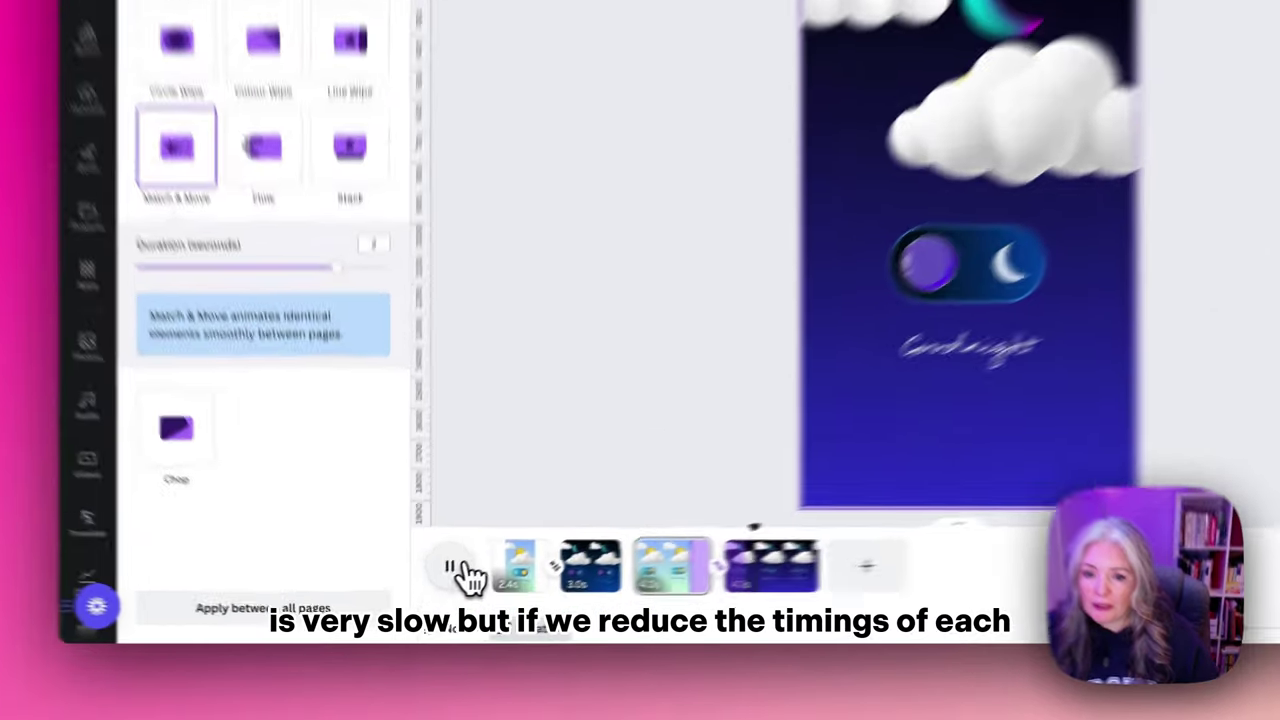
{"action": "left_click", "coordinate": [428, 597]}
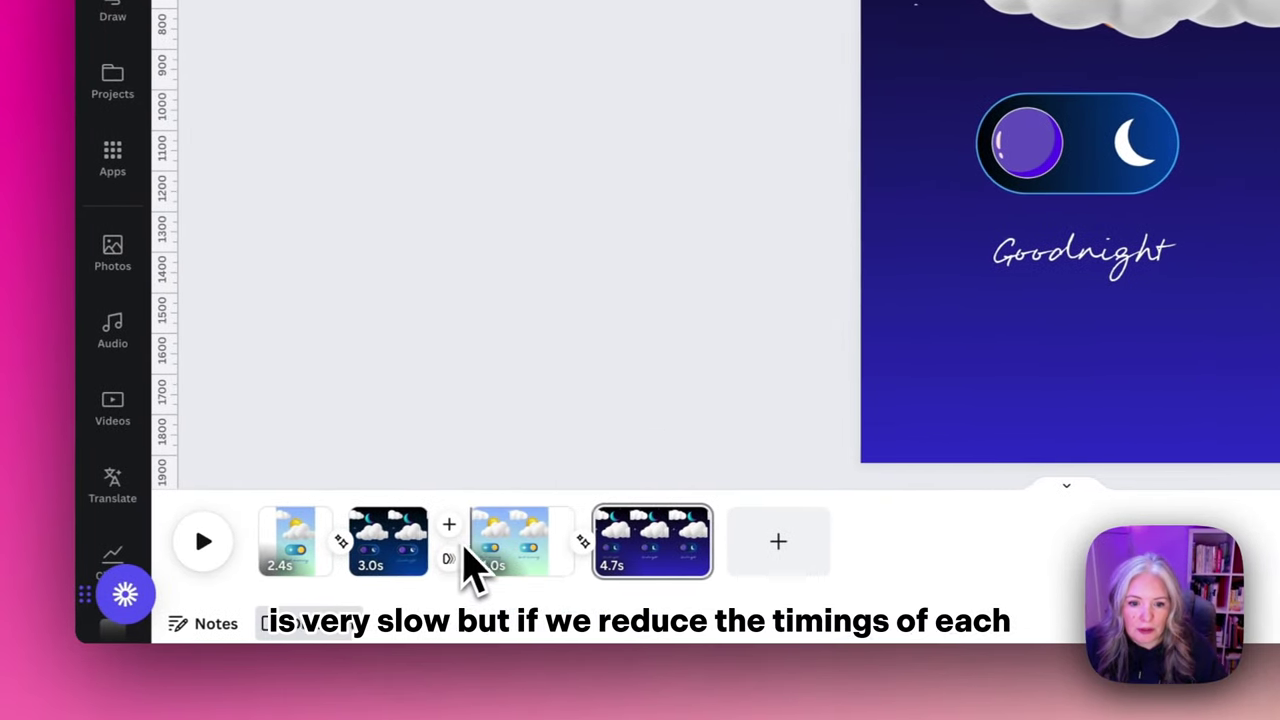
{"action": "left_click", "coordinate": [662, 552]}
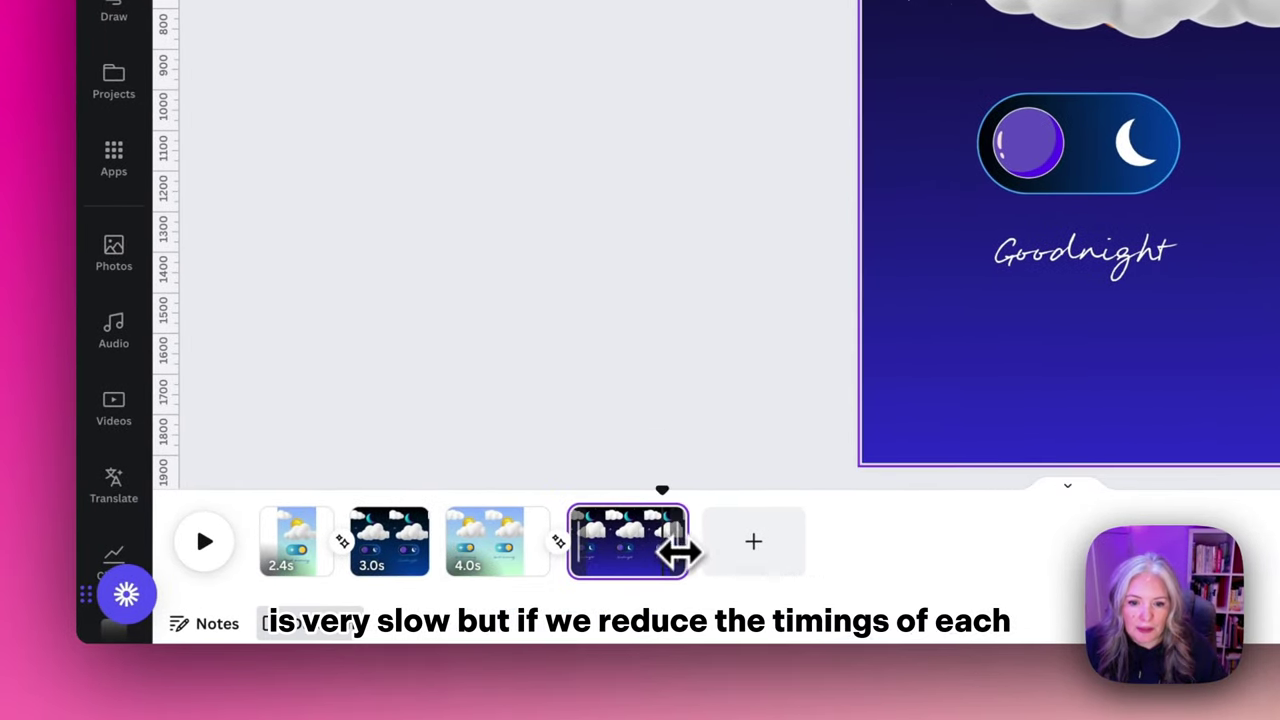
{"action": "left_click_drag", "start_coordinate": [670, 545], "coordinate": [647, 547]}
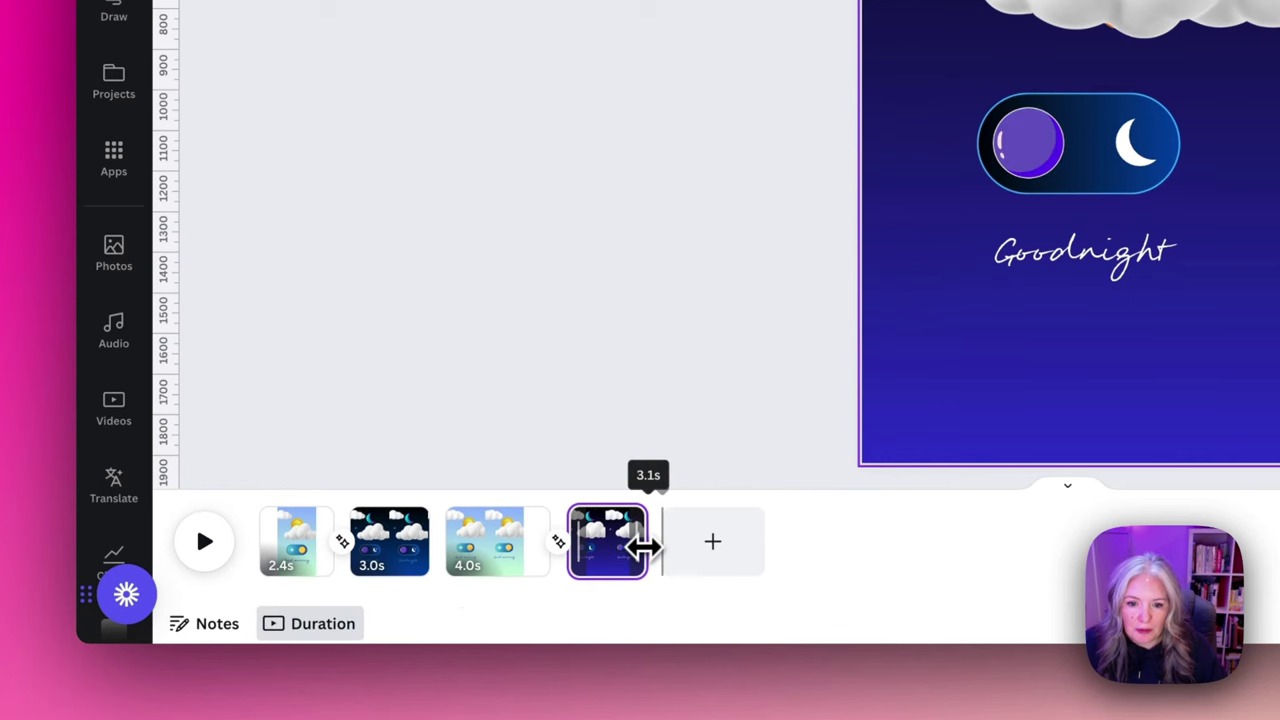
{"action": "left_click", "coordinate": [474, 552]}
{"action": "left_click_drag", "start_coordinate": [460, 543], "coordinate": [491, 540]}
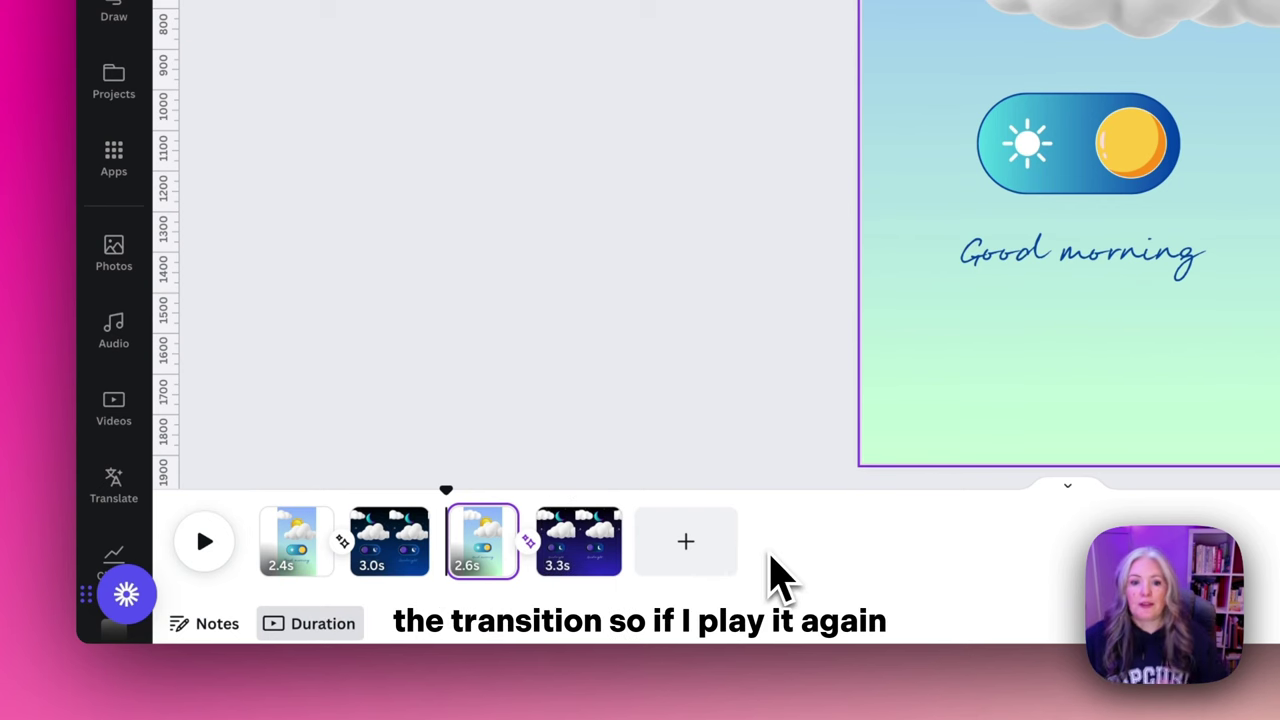
{"action": "left_click", "coordinate": [205, 542]}
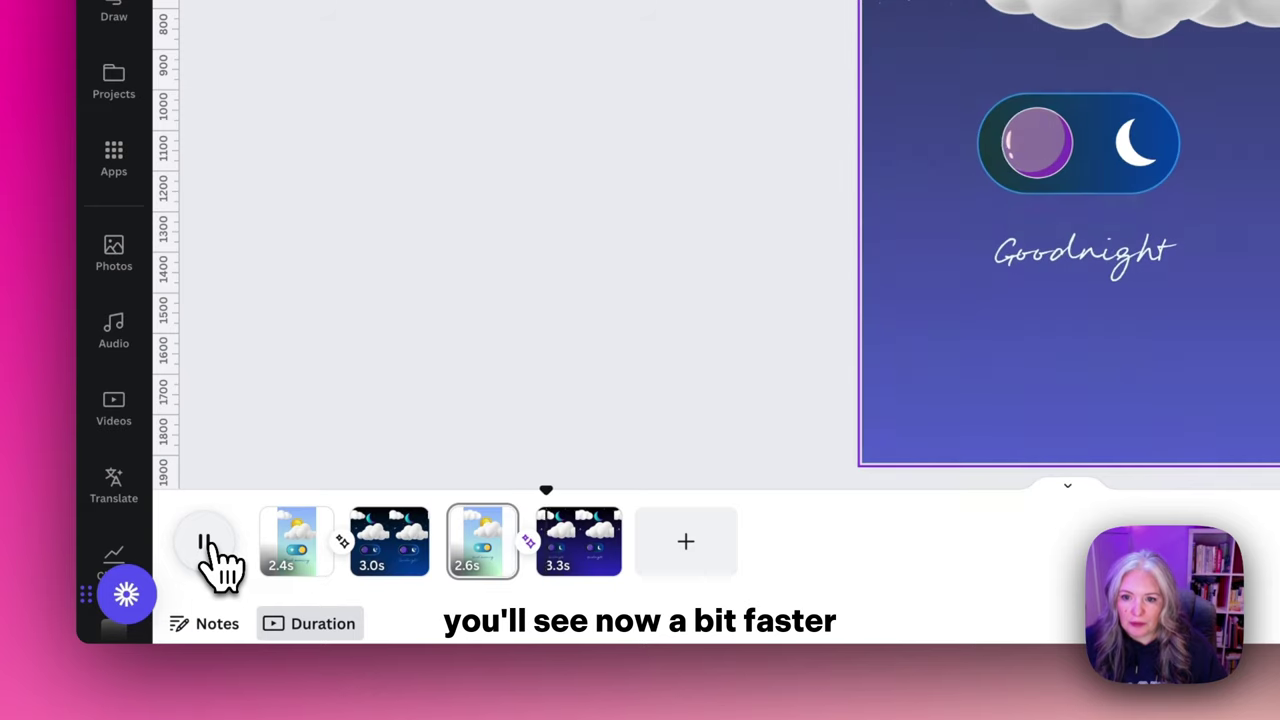
Step: Shorten the day-to-night Match & Move transition to 1.5 seconds and preview it
{"action": "left_click", "coordinate": [210, 540]}
{"action": "left_click", "coordinate": [530, 545]}
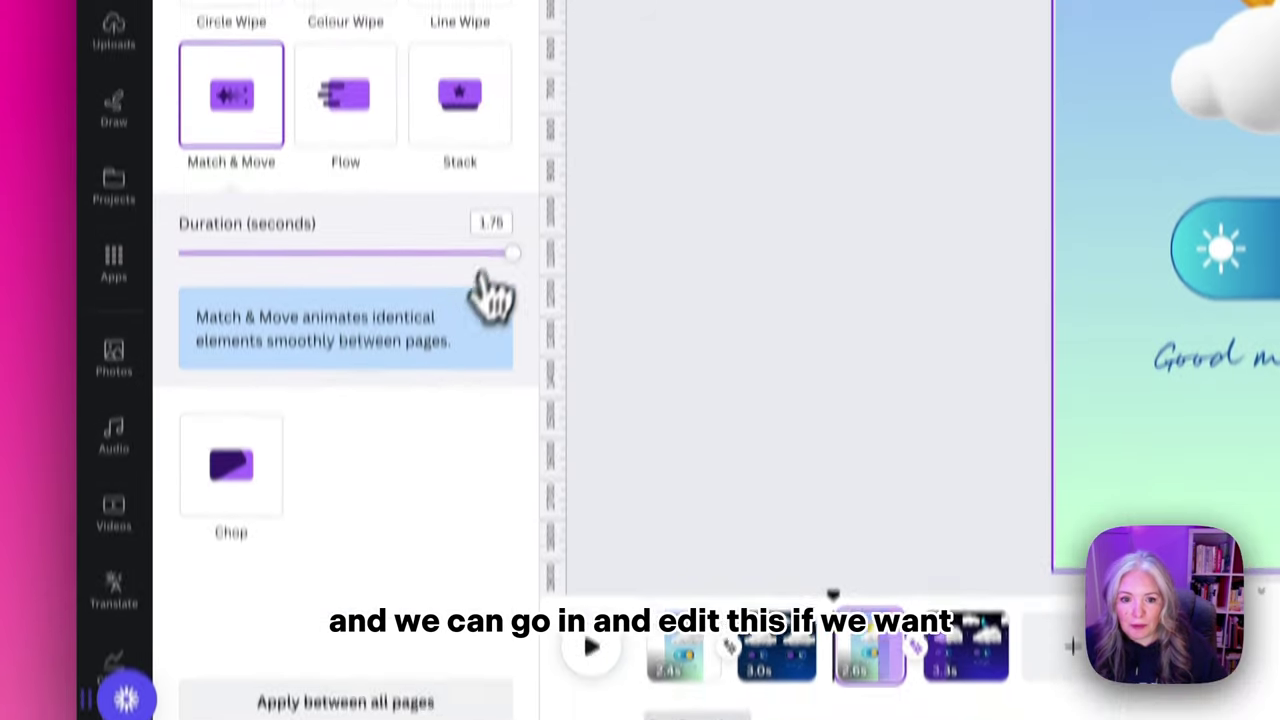
{"action": "left_click_drag", "start_coordinate": [512, 148], "coordinate": [484, 148]}
{"action": "left_click_drag", "start_coordinate": [487, 340], "coordinate": [426, 338]}
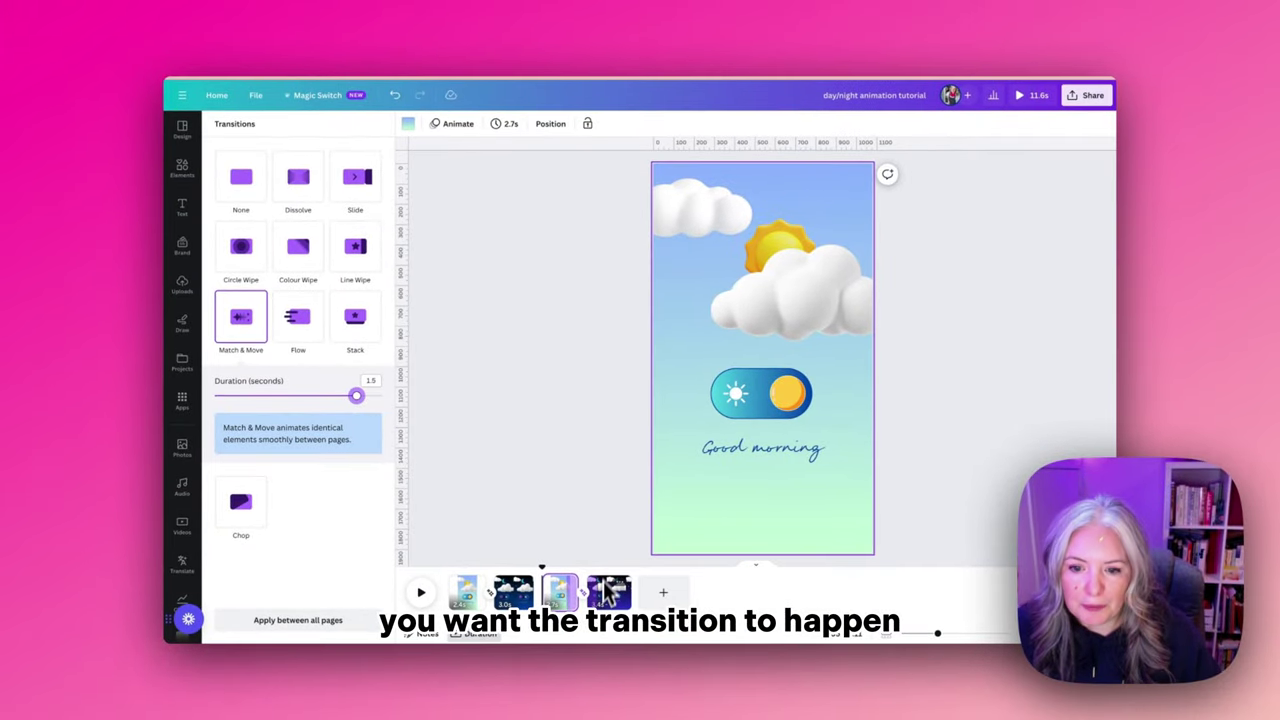
{"action": "left_click", "coordinate": [421, 592]}
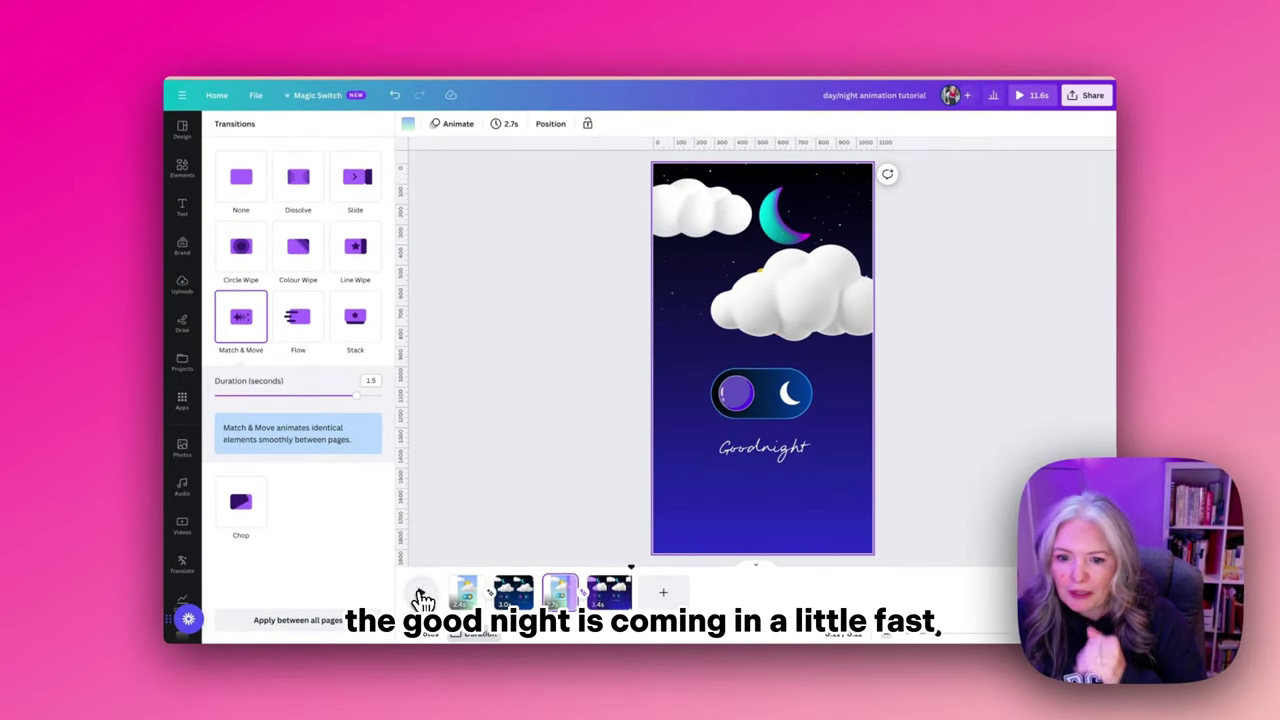
{"action": "left_click", "coordinate": [765, 447]}
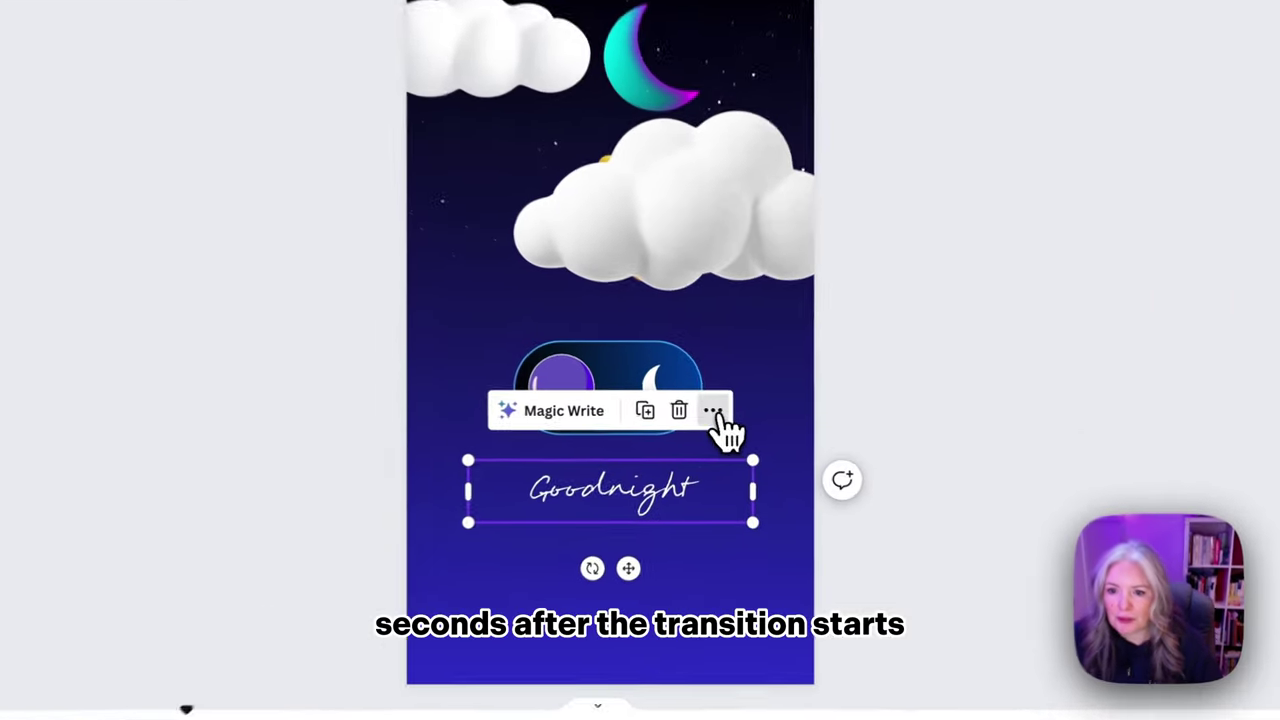
Step: Push the Goodnight text's timing bar start slightly later, then play to check
{"action": "left_click", "coordinate": [721, 406]}
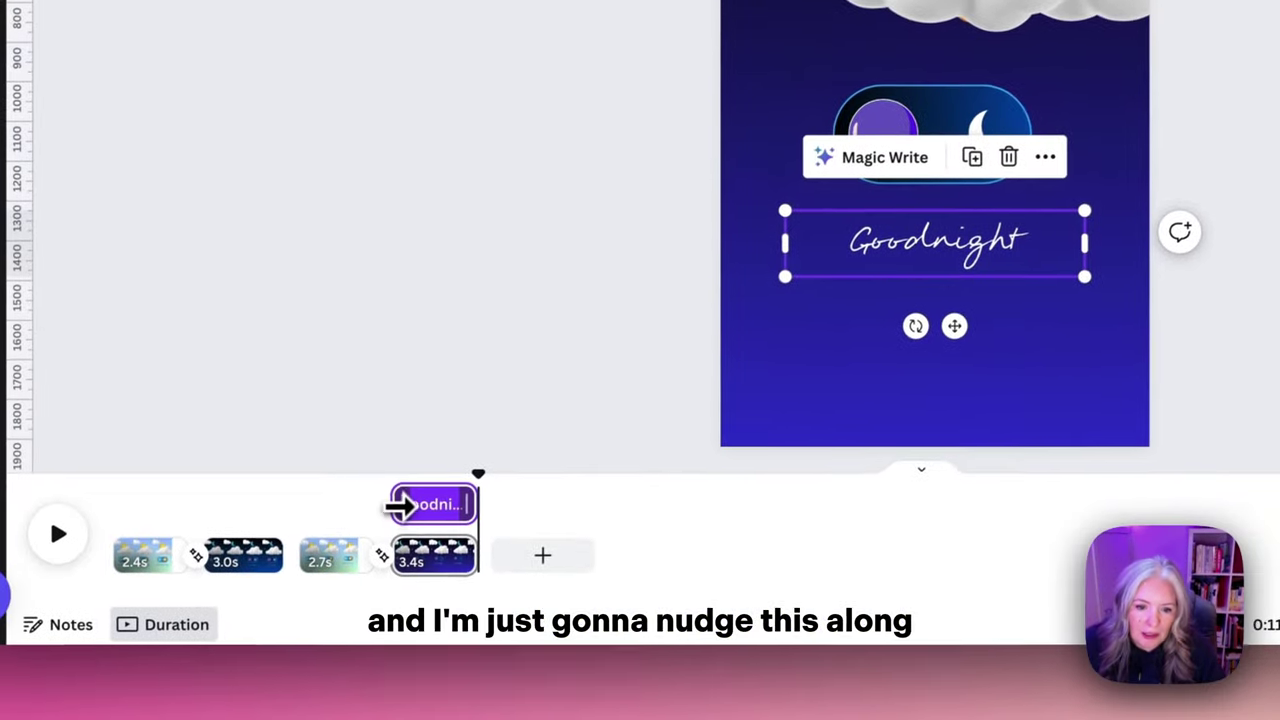
{"action": "left_click_drag", "start_coordinate": [403, 503], "coordinate": [413, 503]}
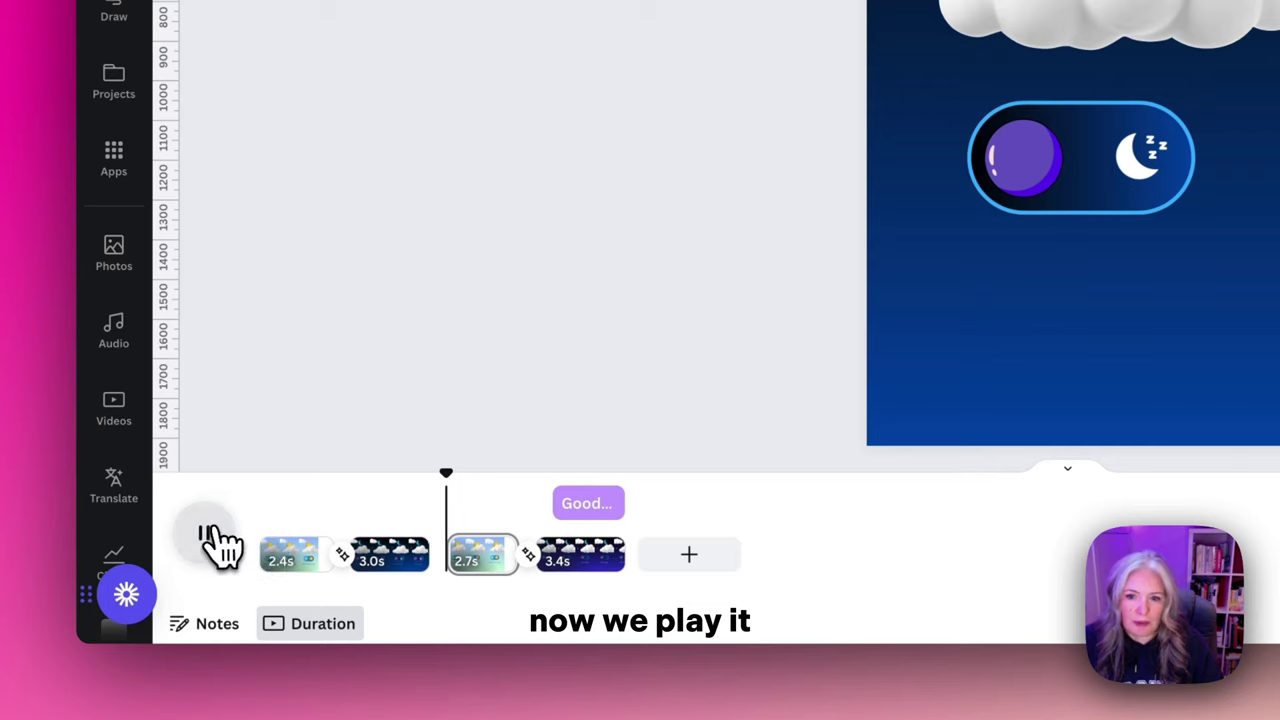
{"action": "left_click", "coordinate": [60, 533]}
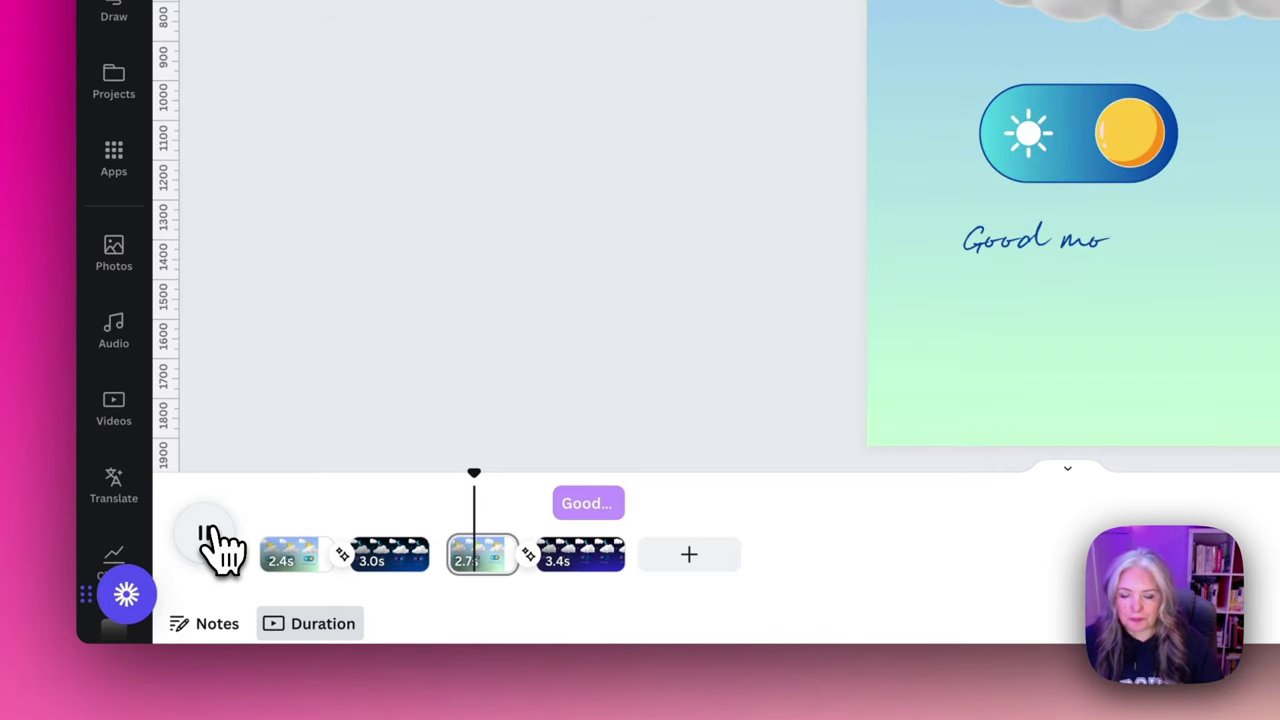